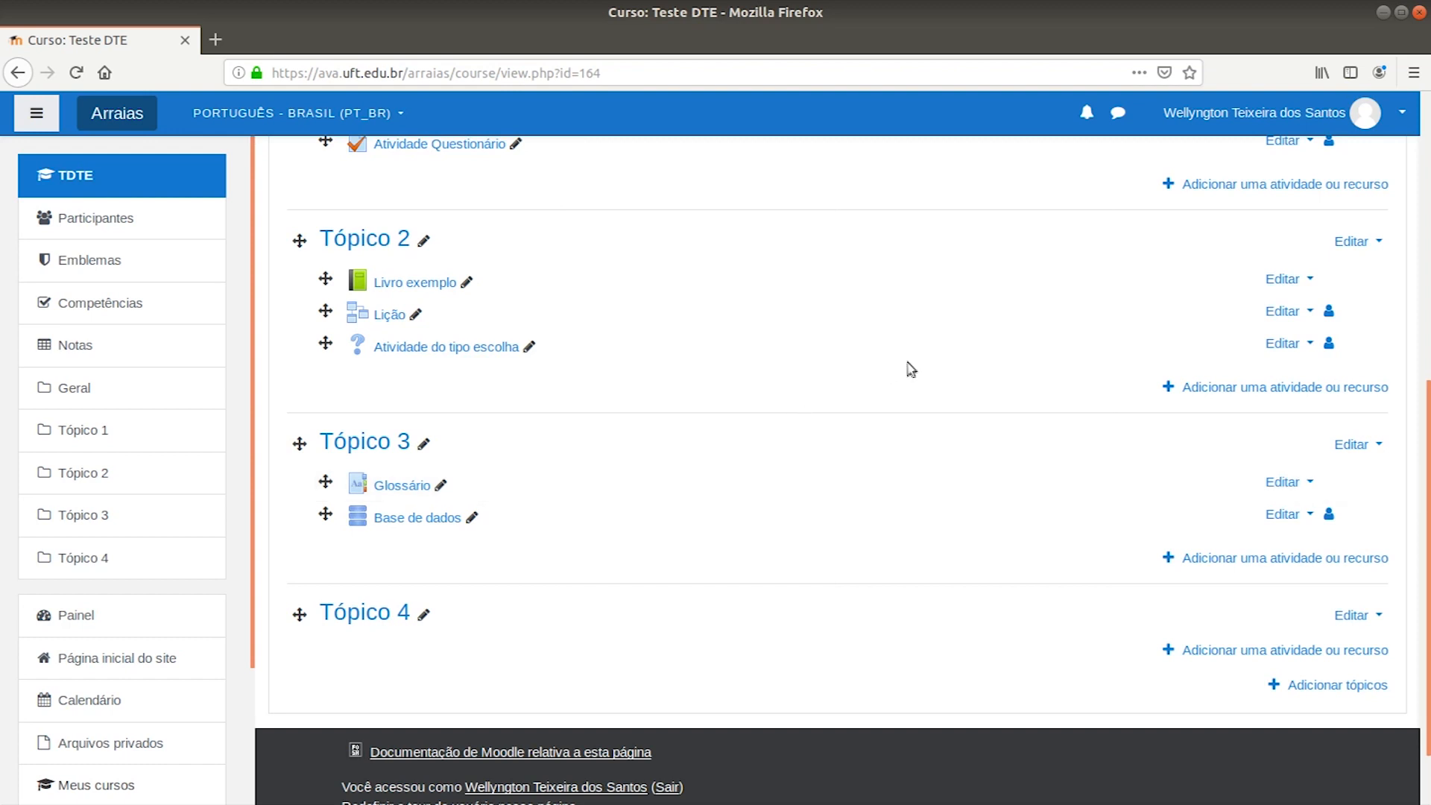
Start adding a Wiki activity to Tópico 3 of the course
click(1269, 564)
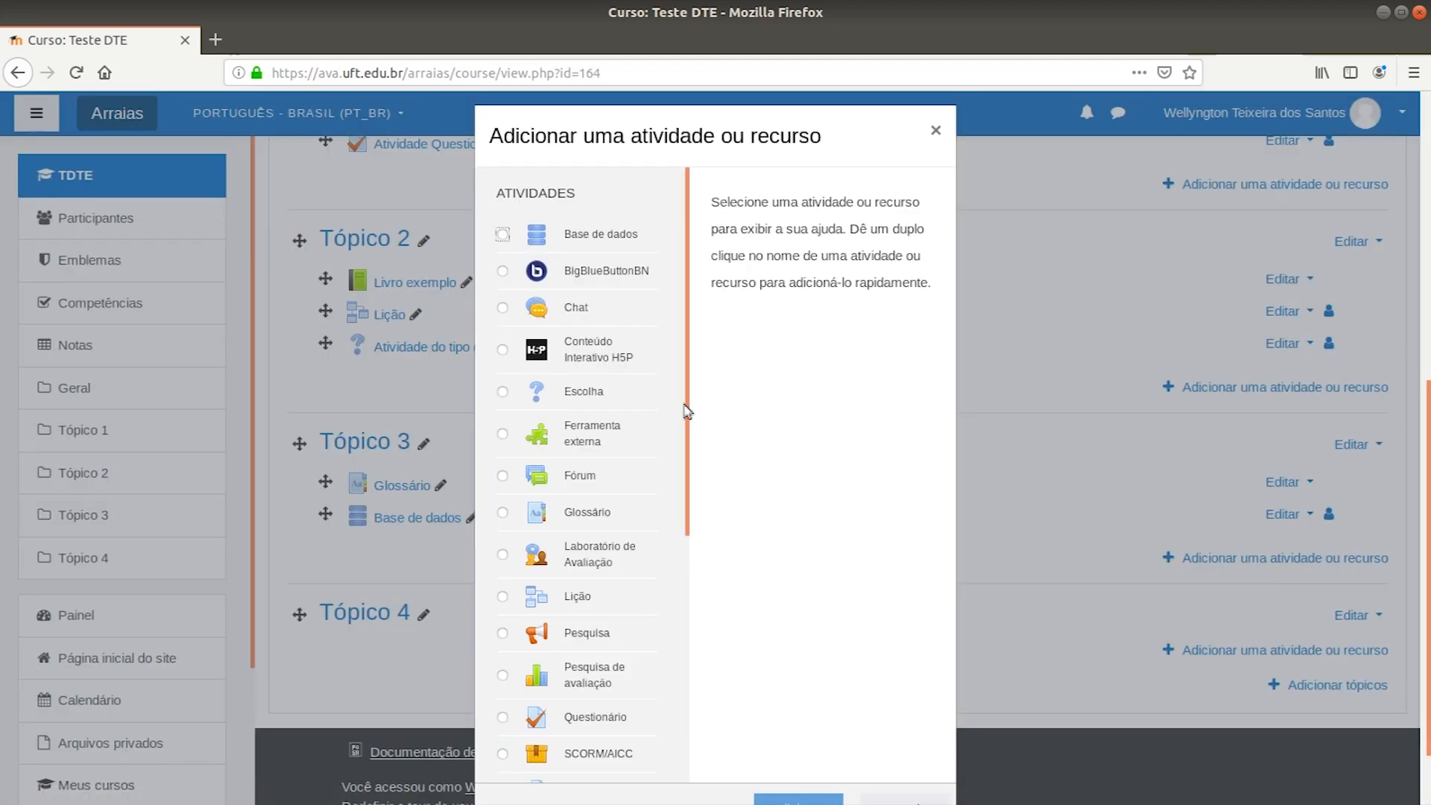
scroll(665, 447, down, 5)
click(506, 490)
scroll(745, 634, down, 1)
click(798, 725)
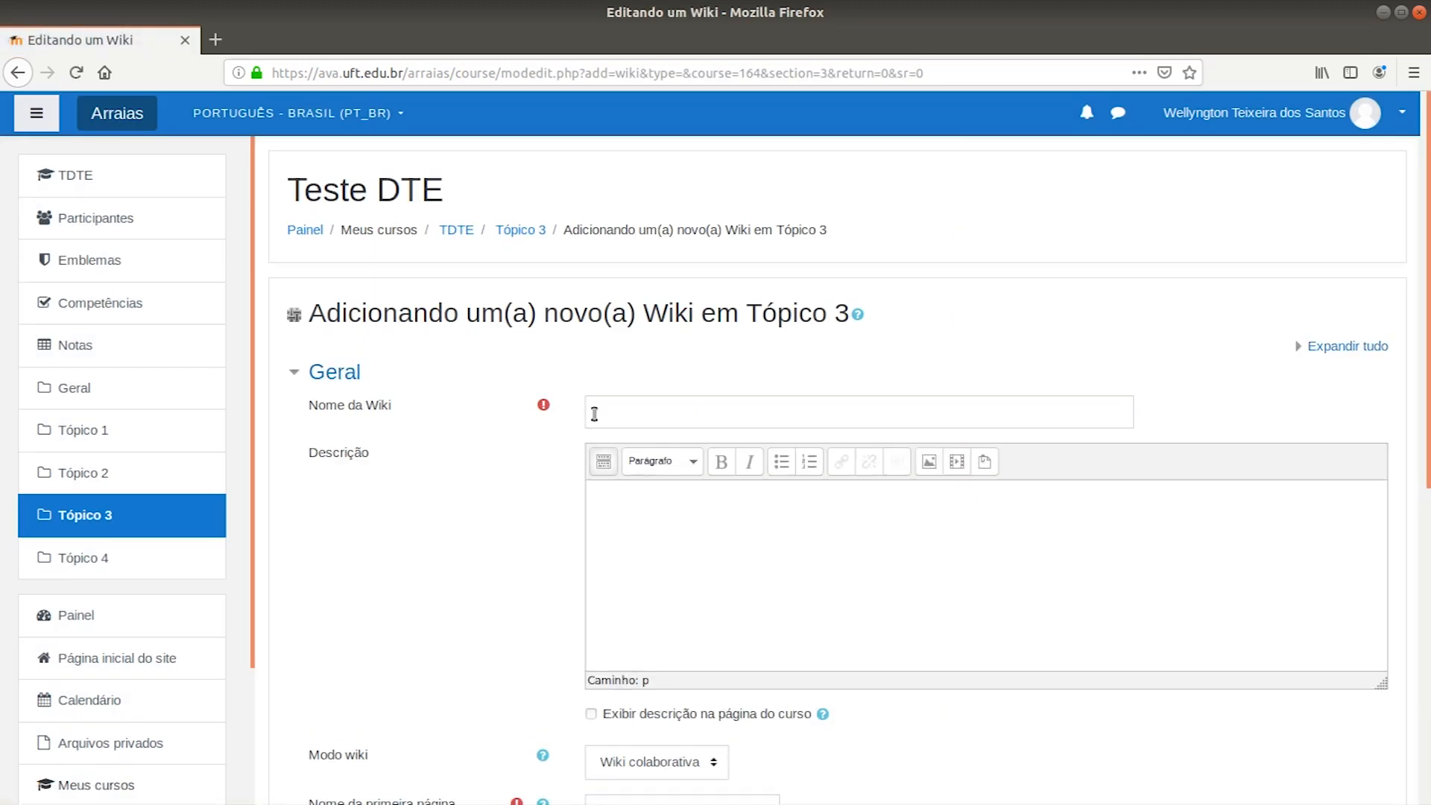
Name the wiki "WIki da Disciplina" and place the cursor in its empty description
click(659, 414)
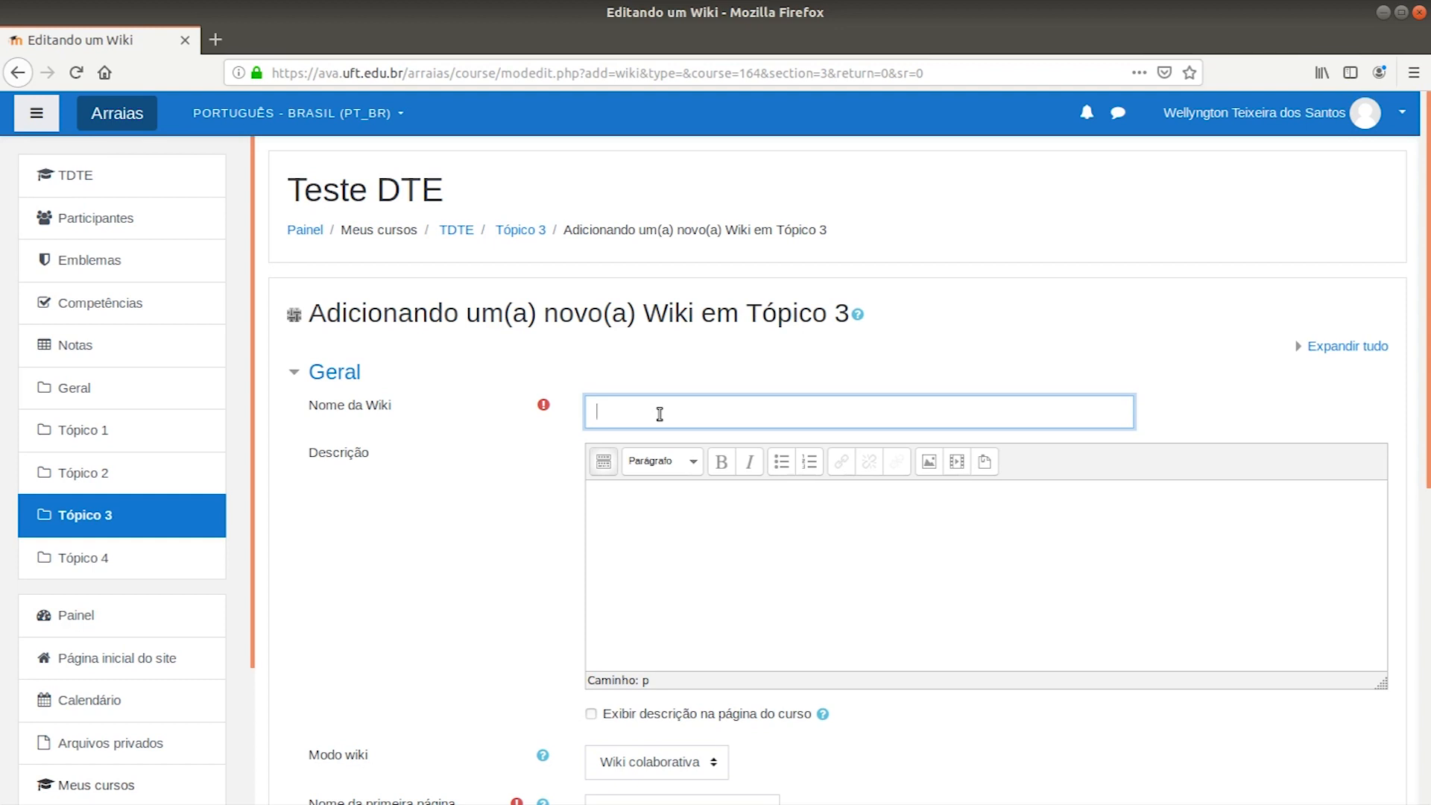
text(WIki da Disciplina)
scroll(696, 562, down, 3)
click(645, 574)
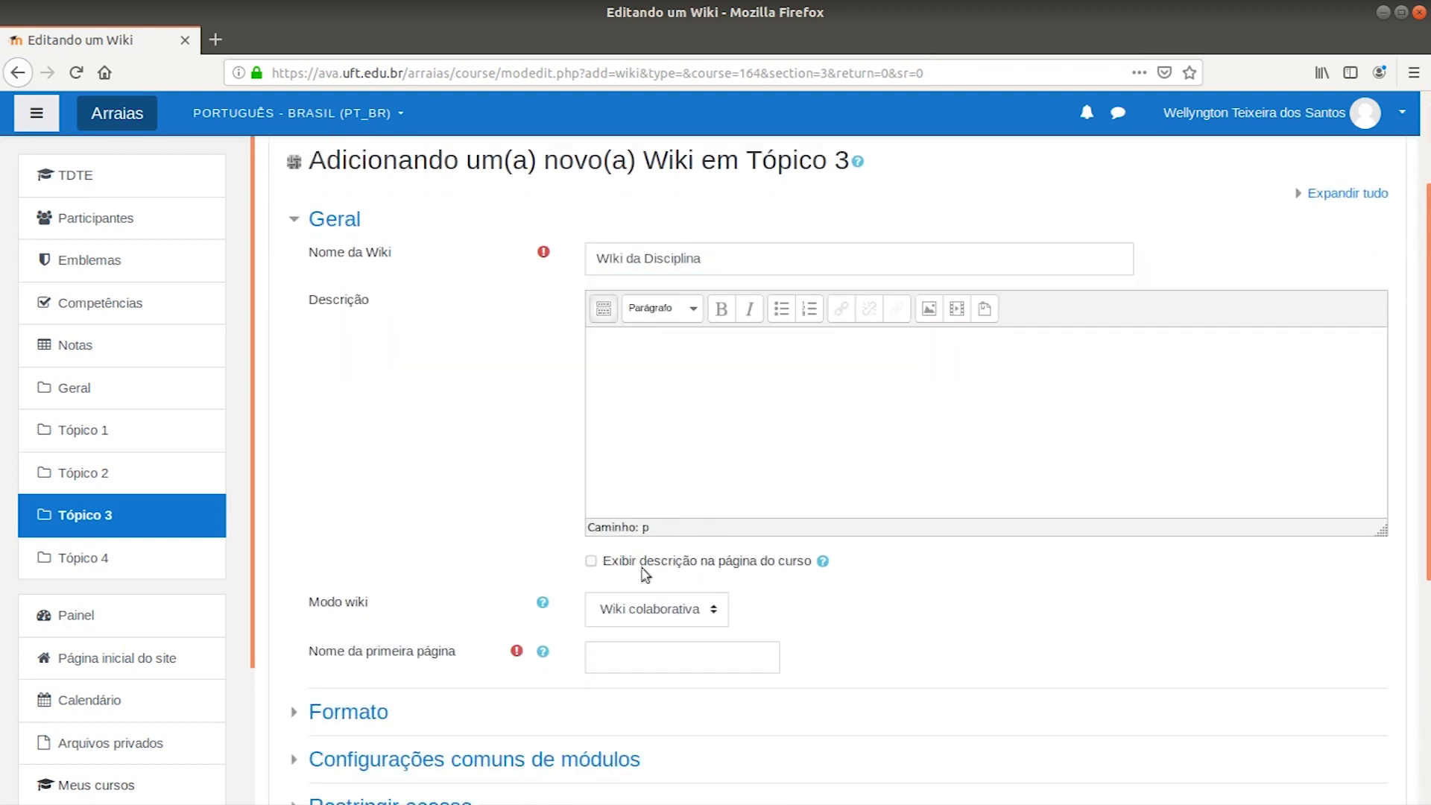
click(686, 340)
Choose the "Wiki colaborativa" mode and name the first page "Wiki Teste"
click(699, 609)
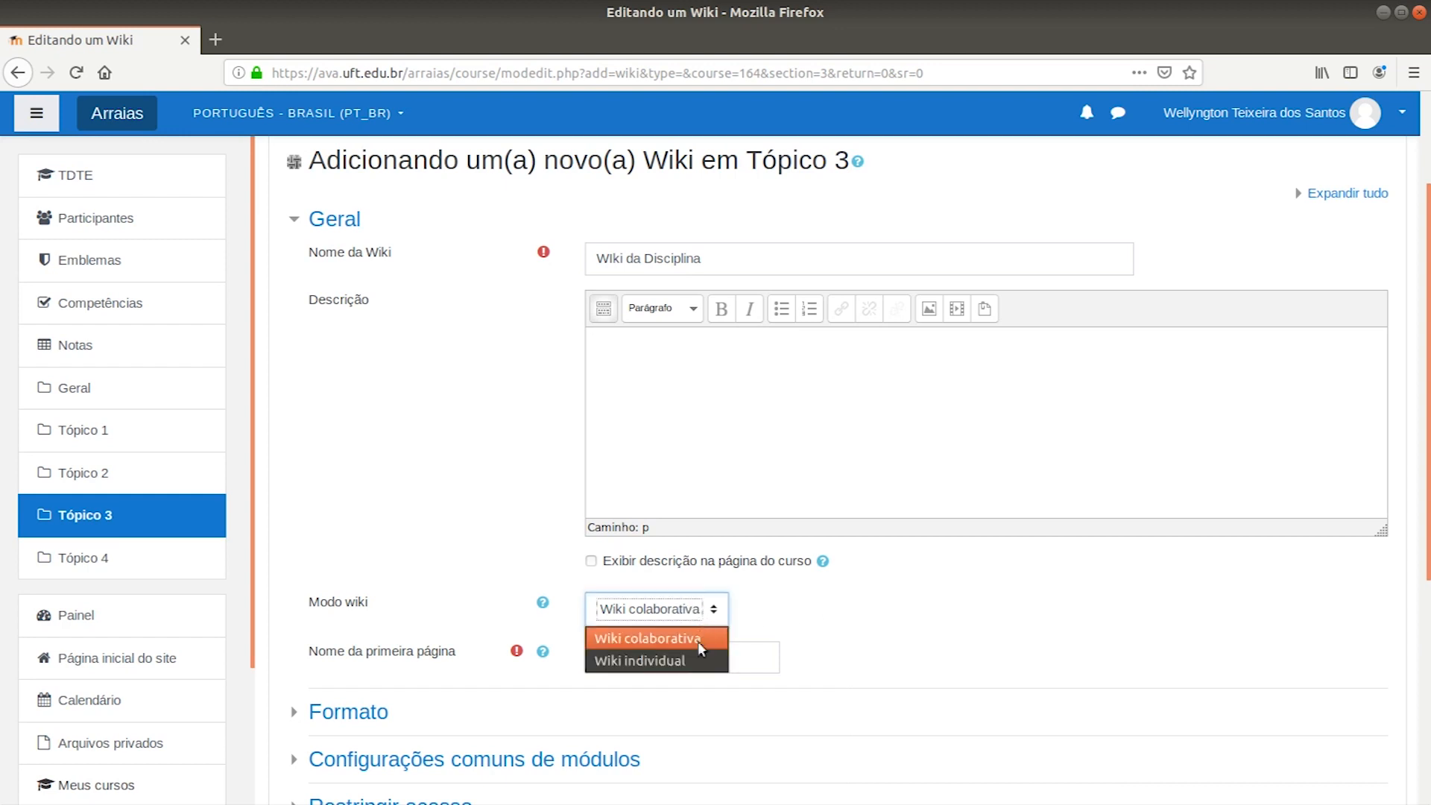
click(694, 635)
click(594, 656)
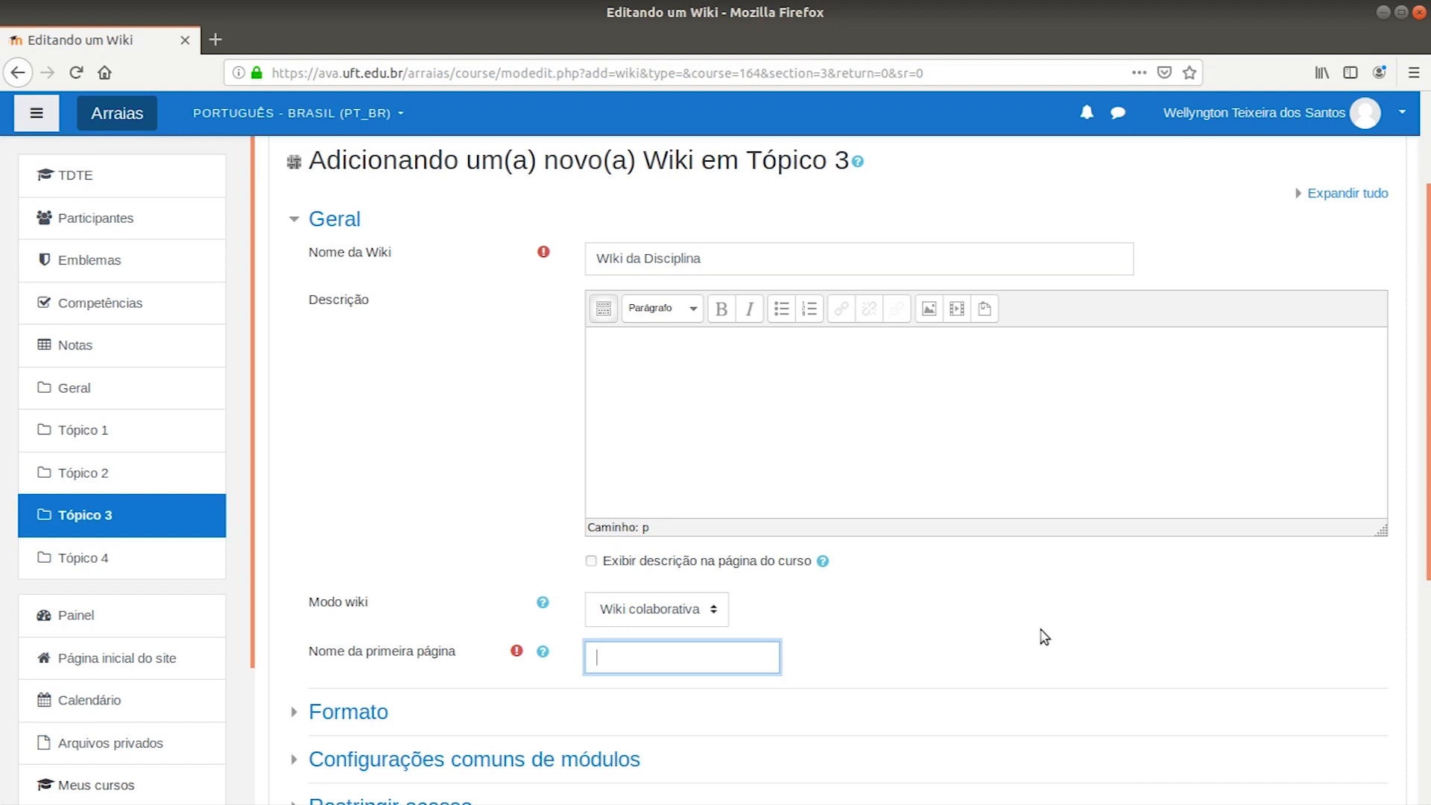
text(Wiki Teste)
Check the default format choices, keep HTML, and save and display the wiki
scroll(1081, 629, down, 2)
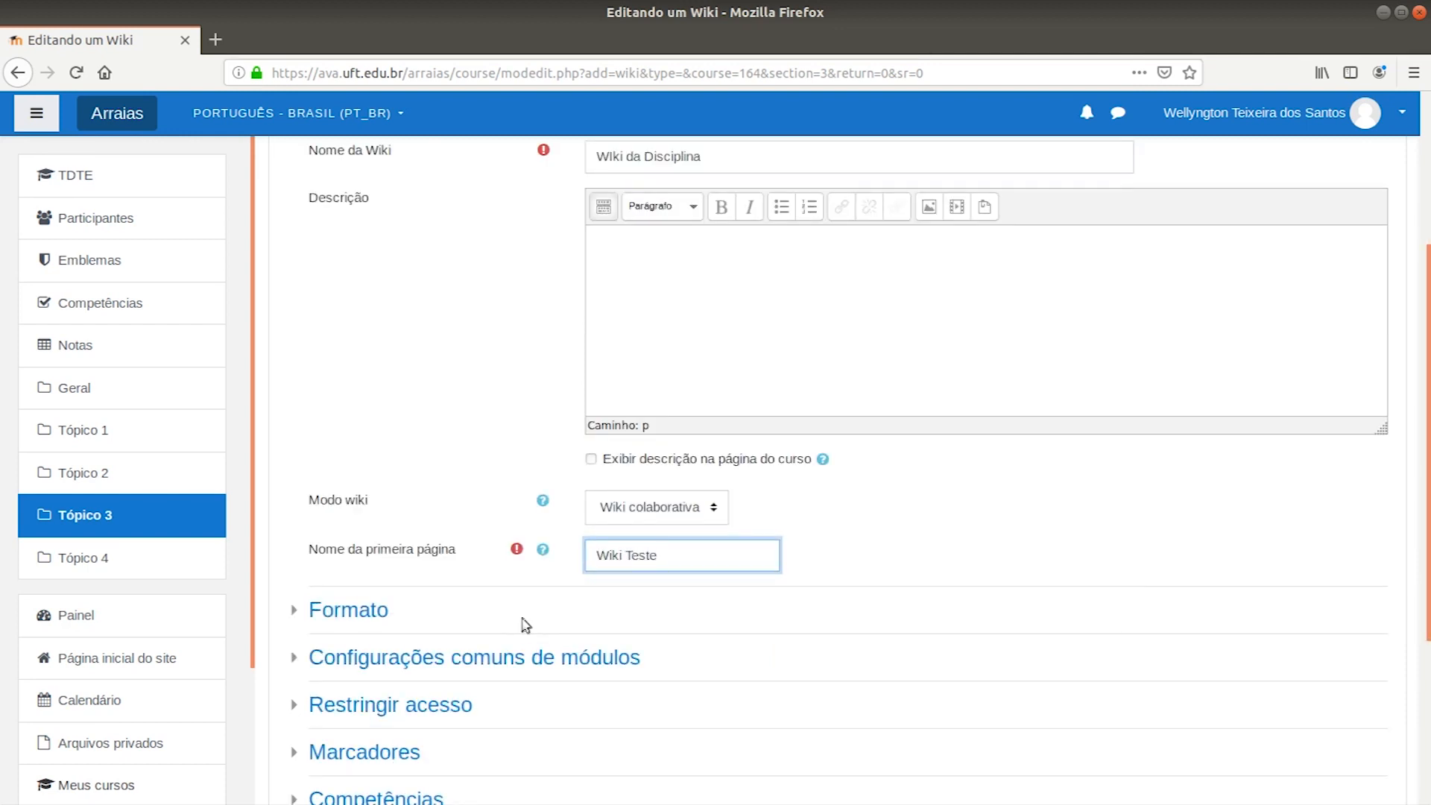
click(348, 609)
scroll(1044, 616, down, 4)
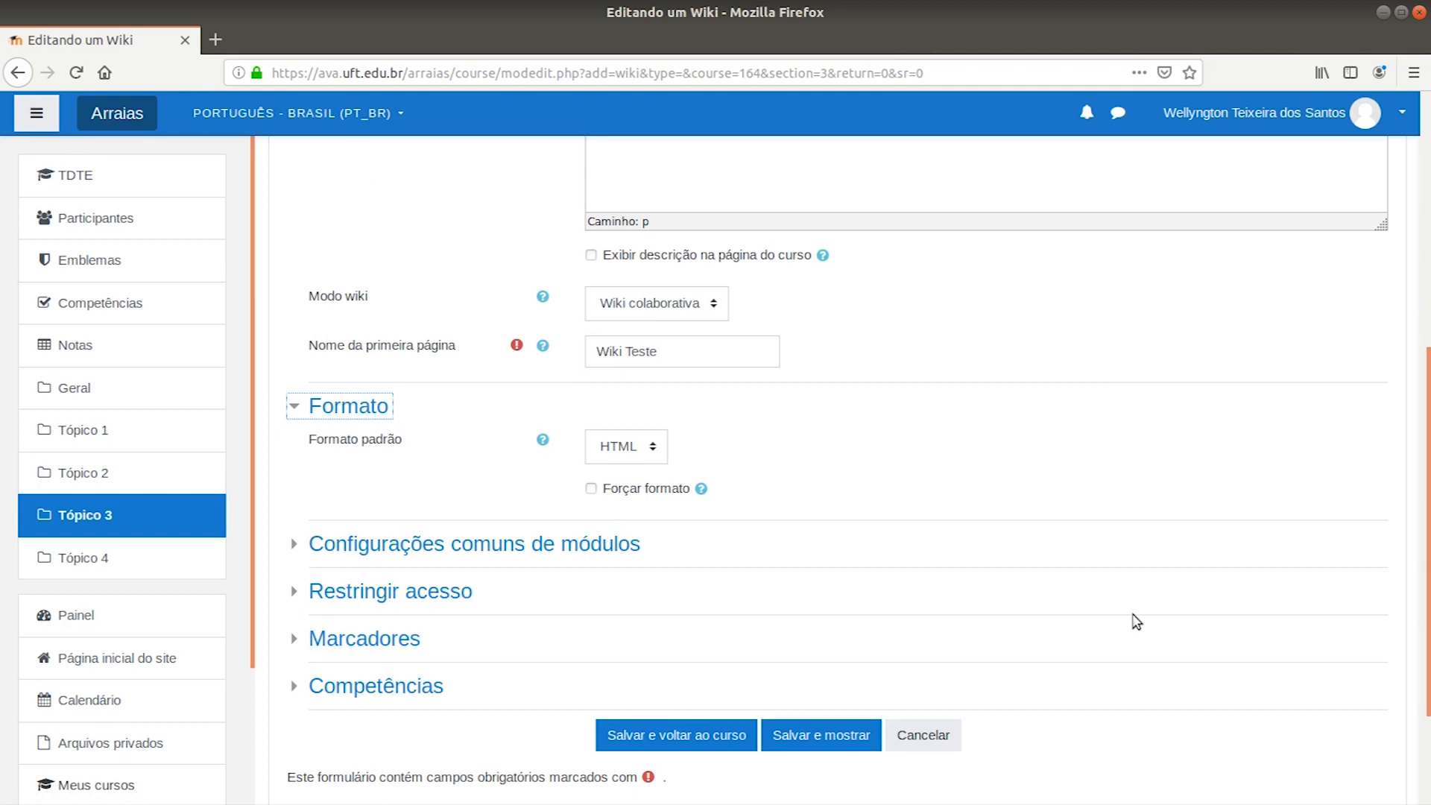
click(638, 451)
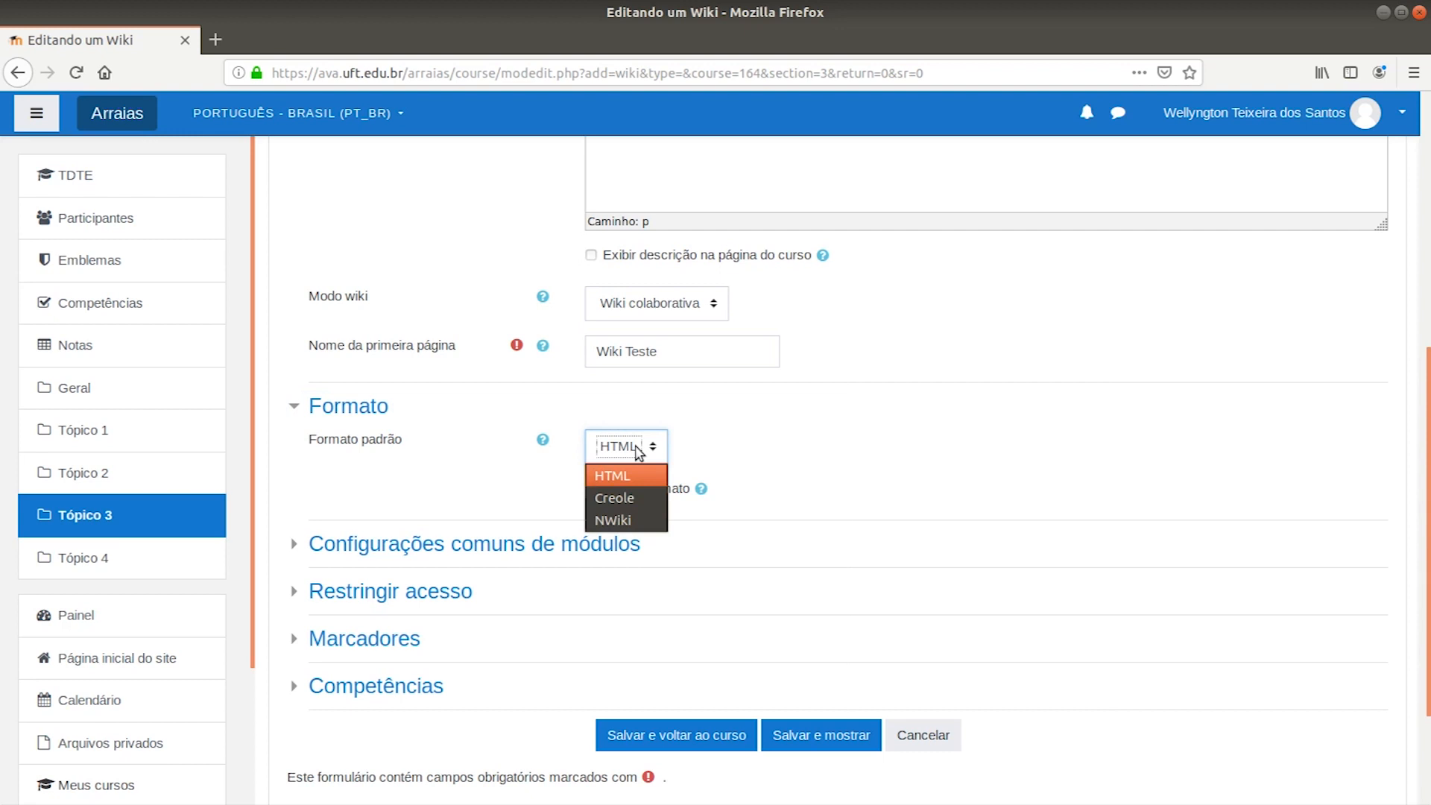
click(802, 437)
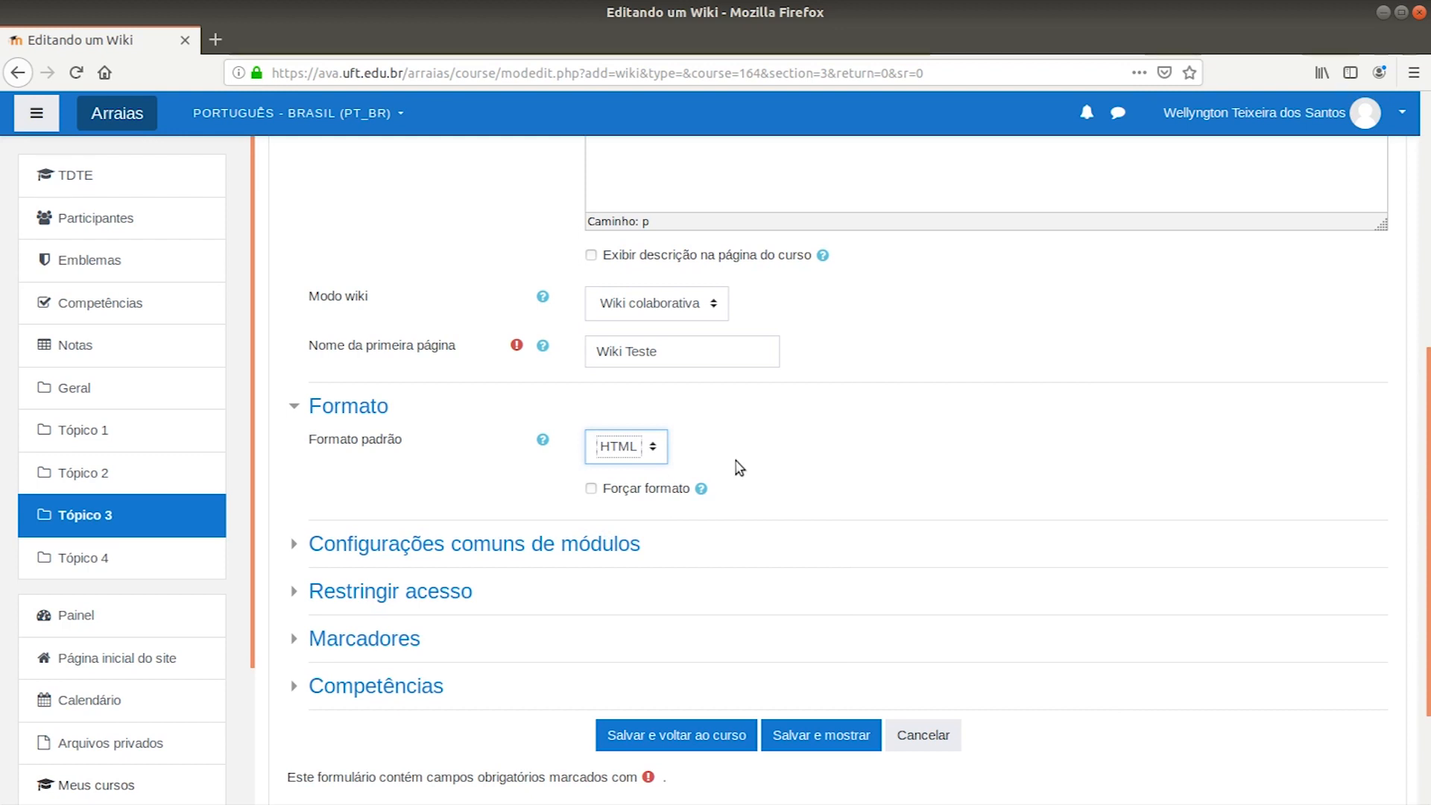
click(818, 738)
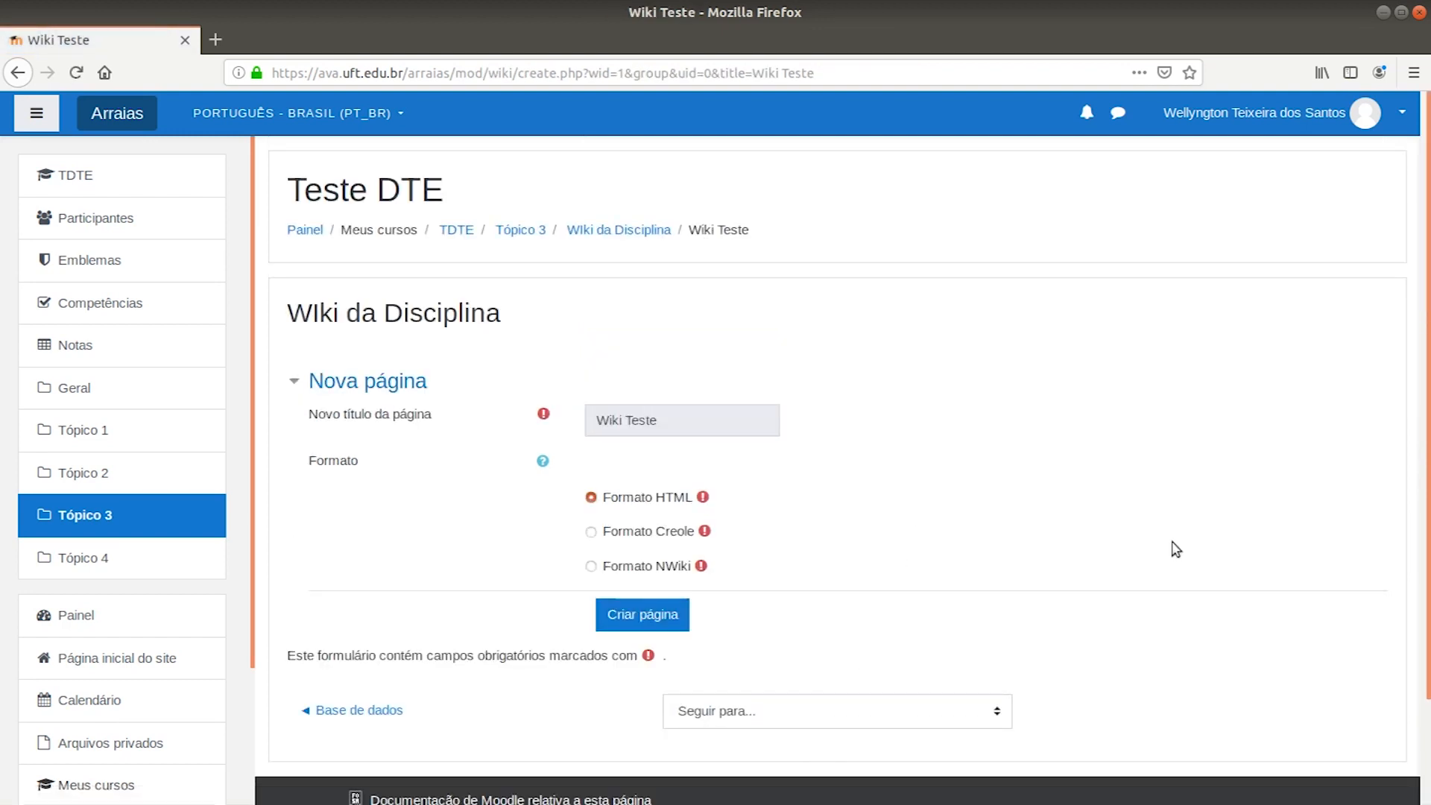
Create the wiki's first page in HTML format with the text "OLá pessoal este é um espaço colaborativo" and save it
click(648, 621)
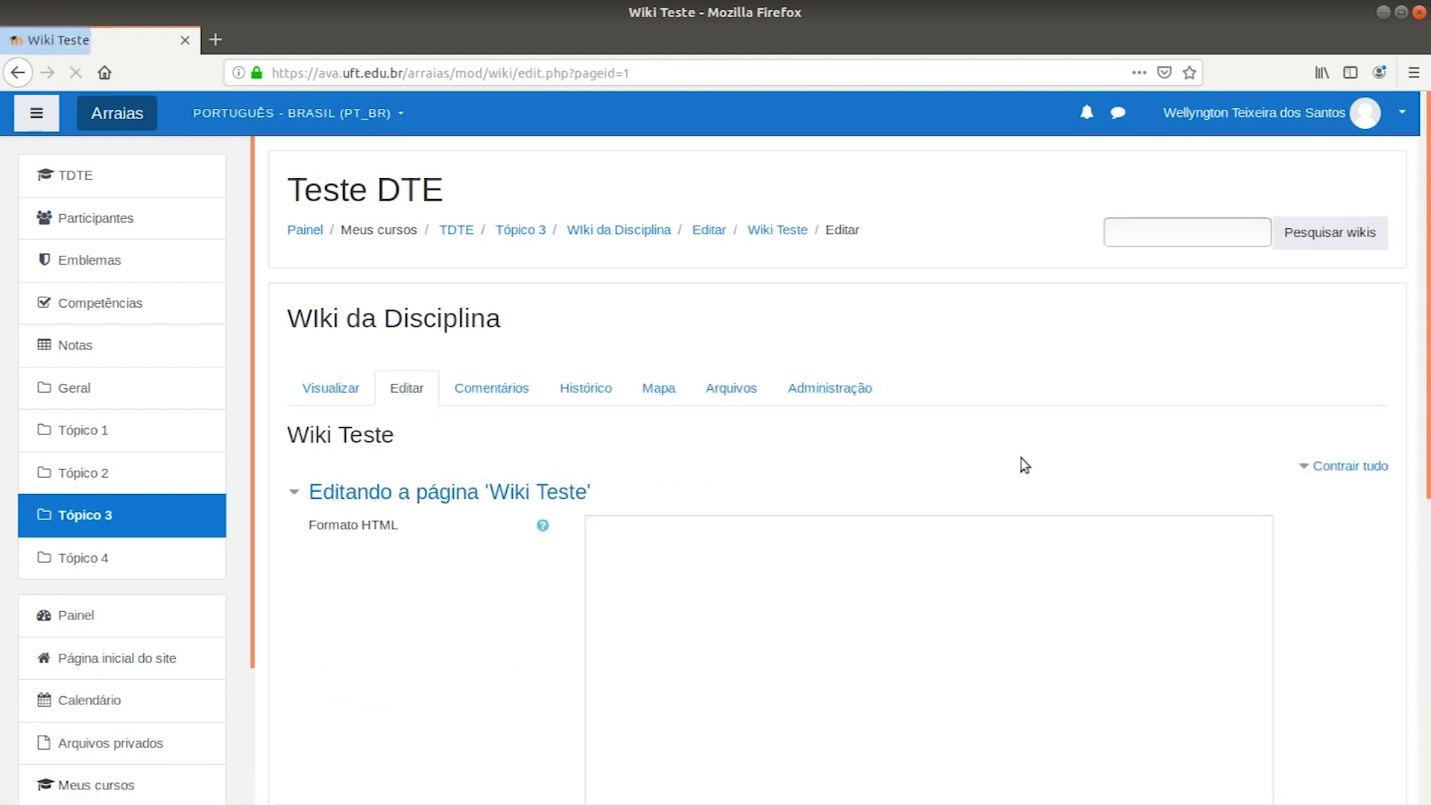
scroll(1017, 484, down, 2)
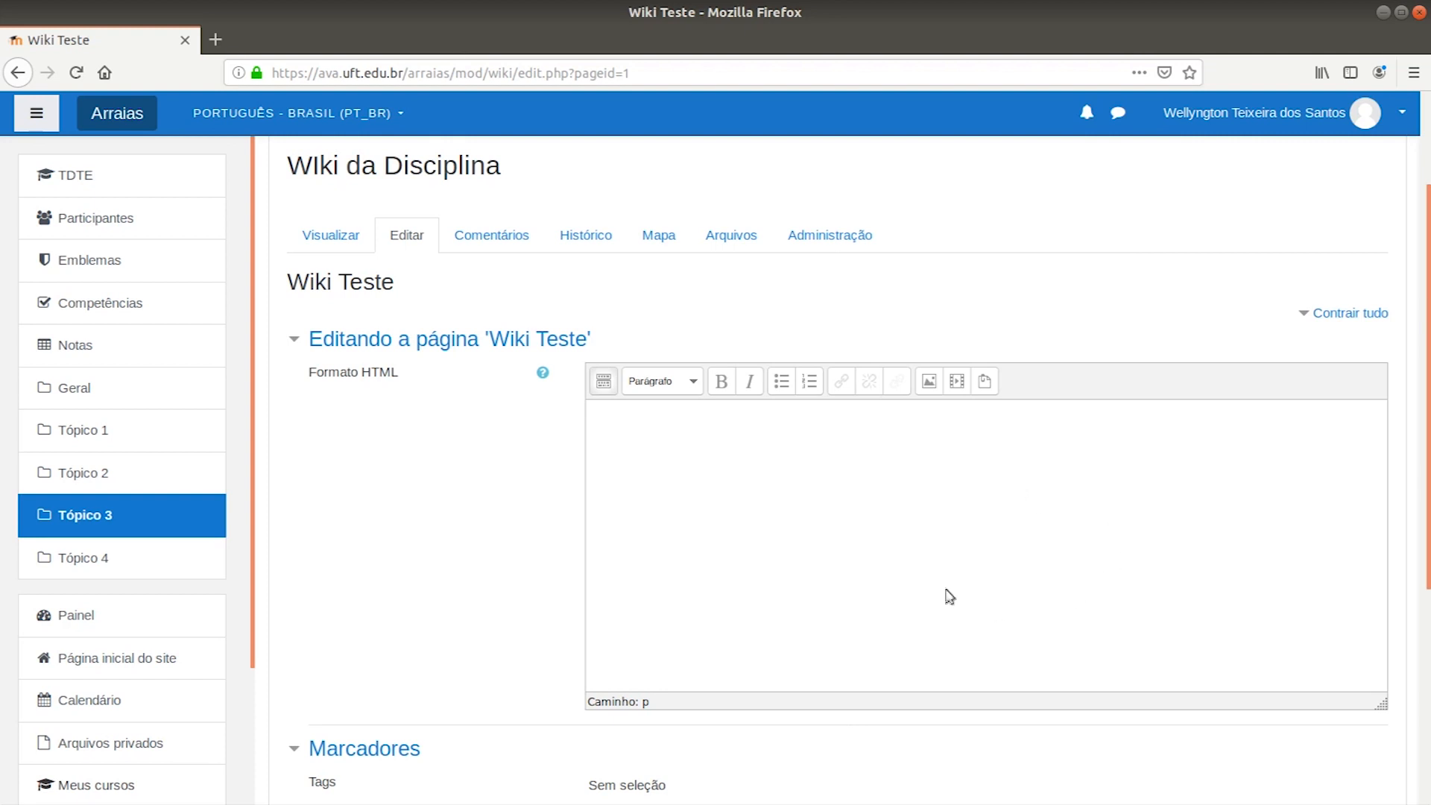
click(797, 438)
text(OLá pessoal este é um espaço colaborativo)
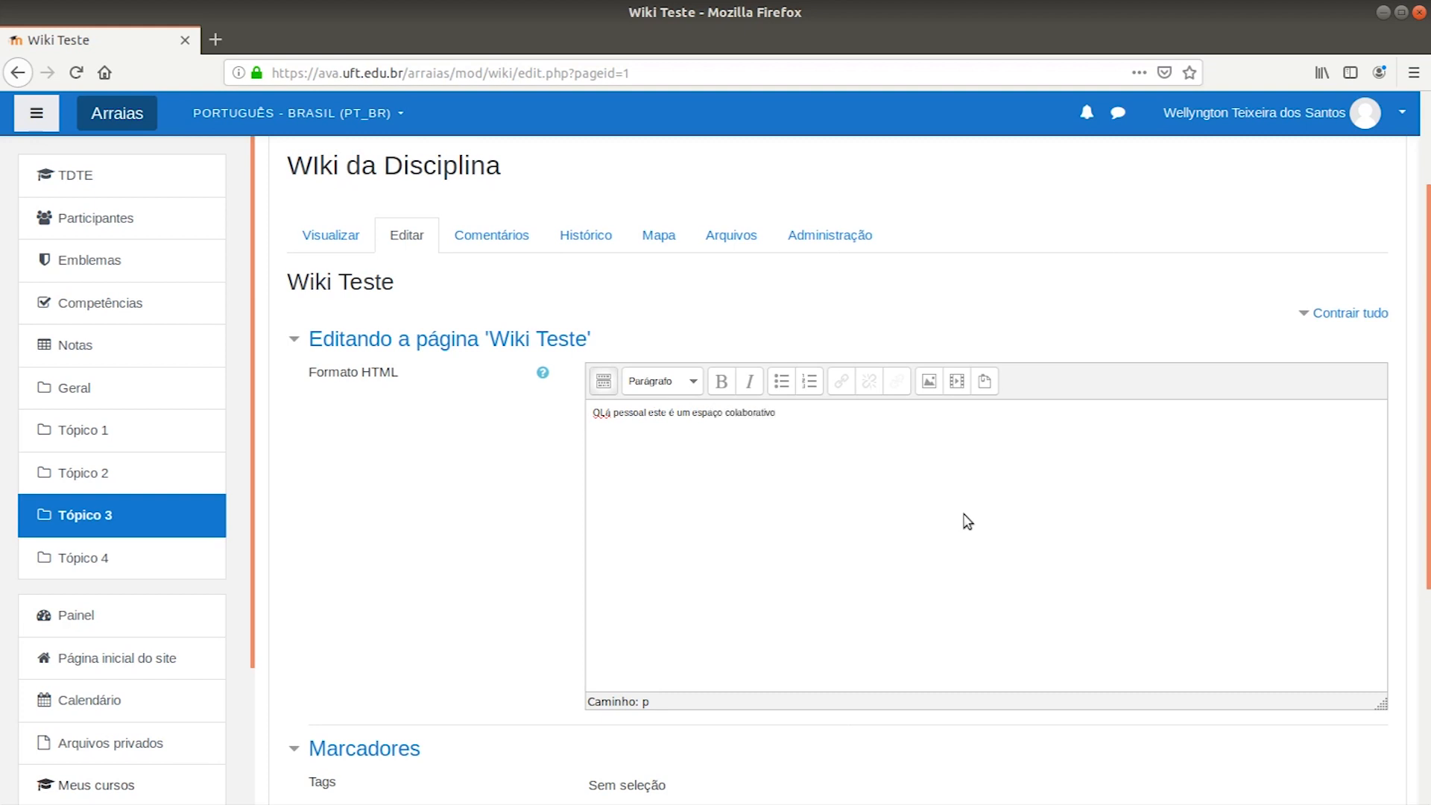
scroll(967, 522, down, 5)
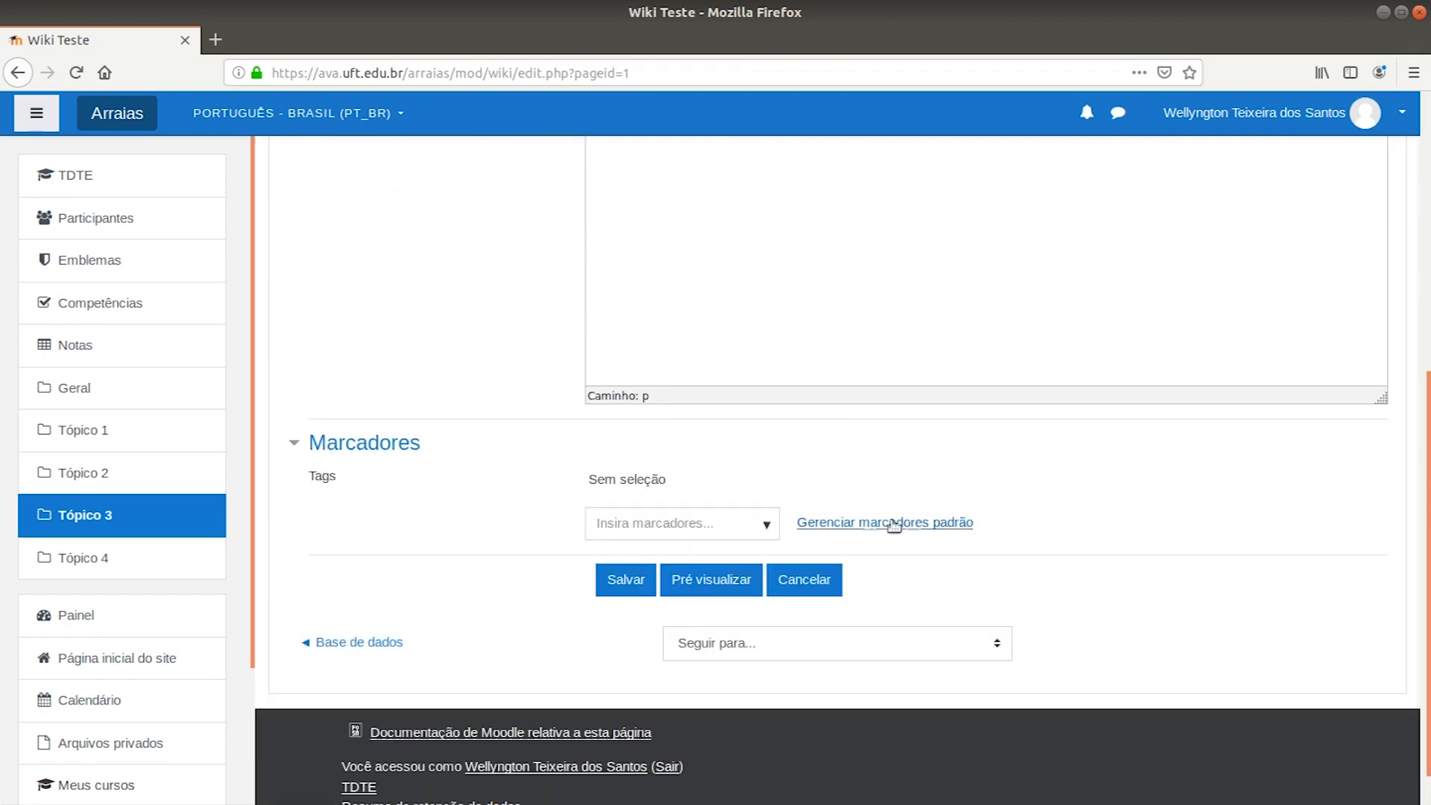
click(624, 580)
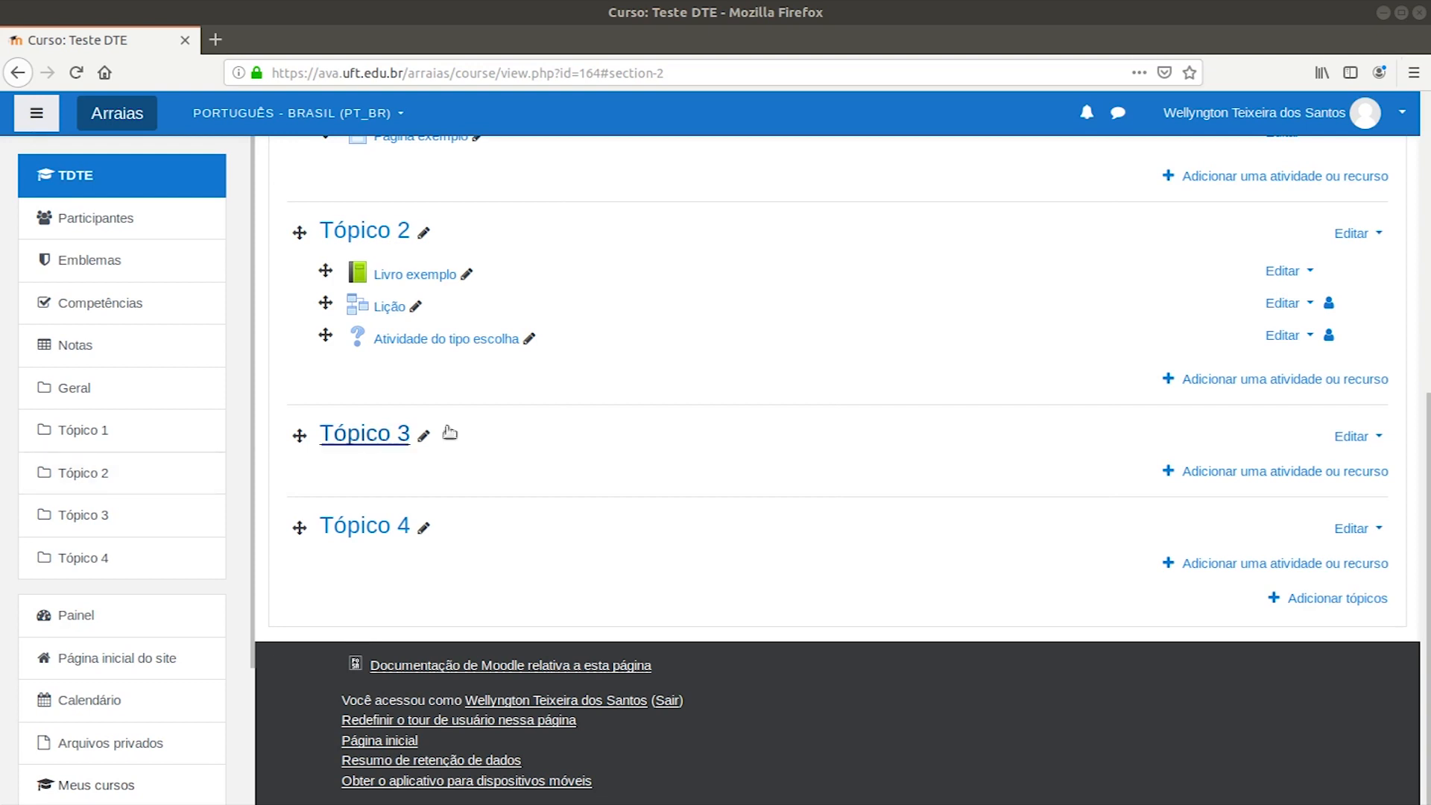
Select Glossário as the new activity for Tópico 3, read its help text and open its settings form
click(1259, 471)
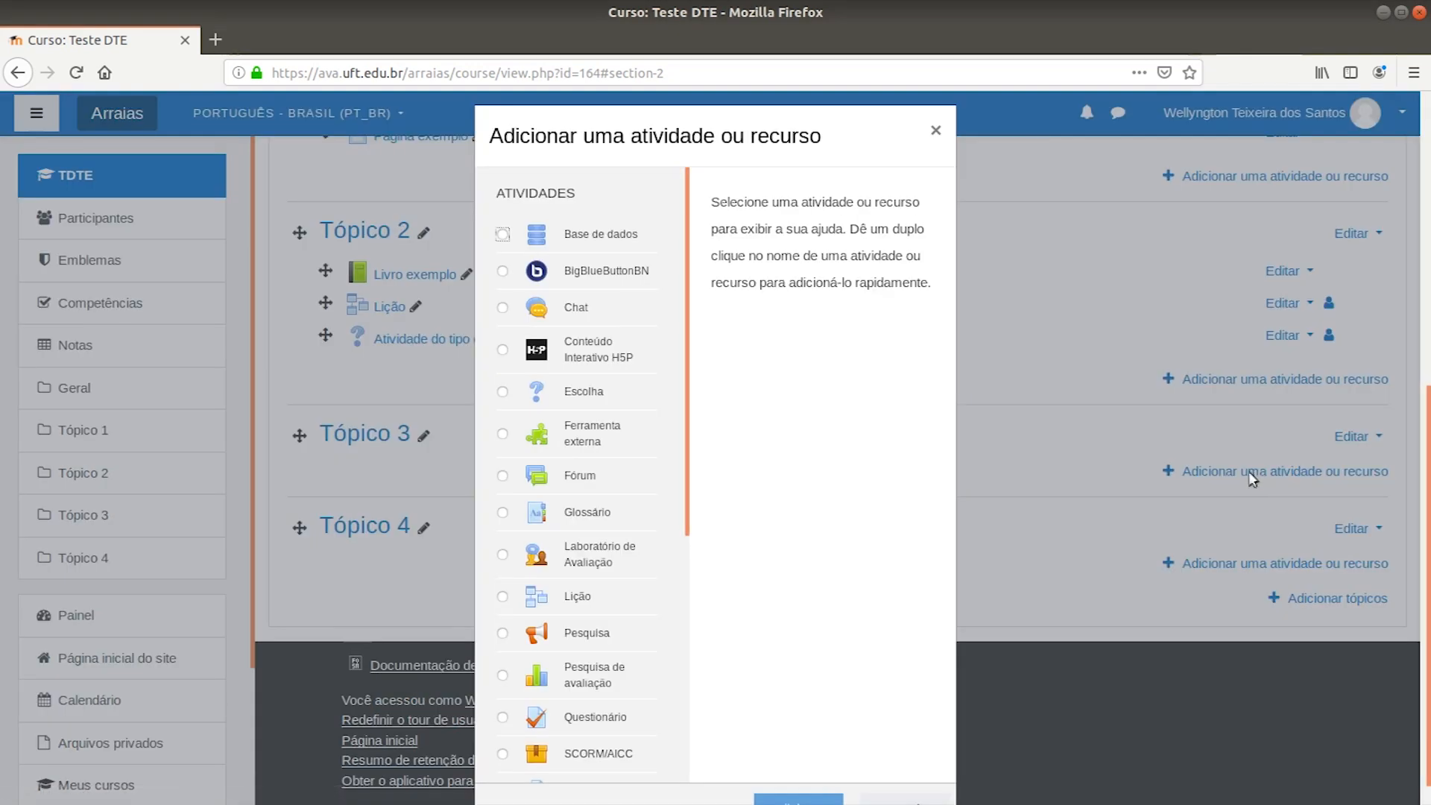
scroll(629, 391, down, 5)
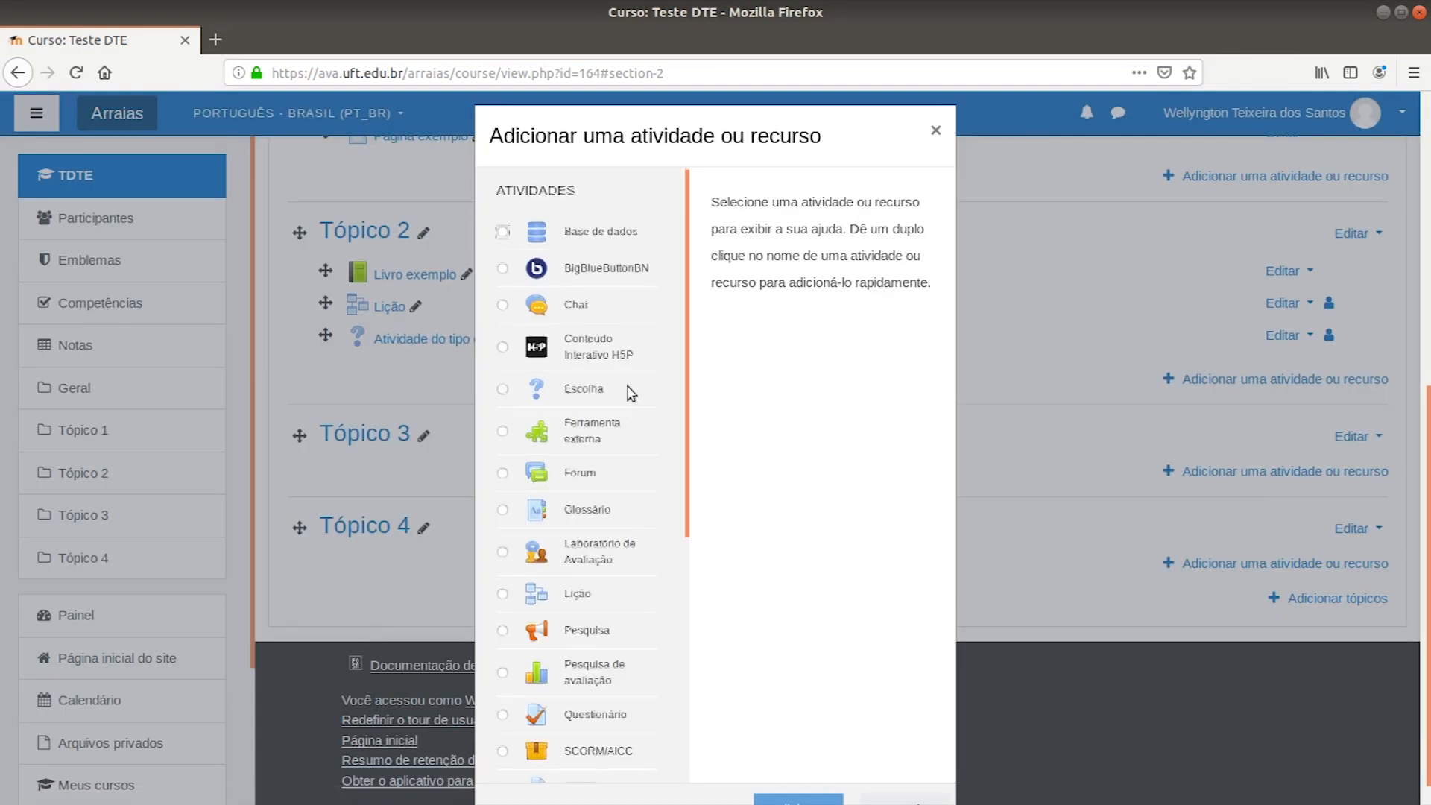
scroll(629, 415, down, 5)
scroll(629, 417, up, 3)
scroll(629, 417, up, 2)
click(503, 325)
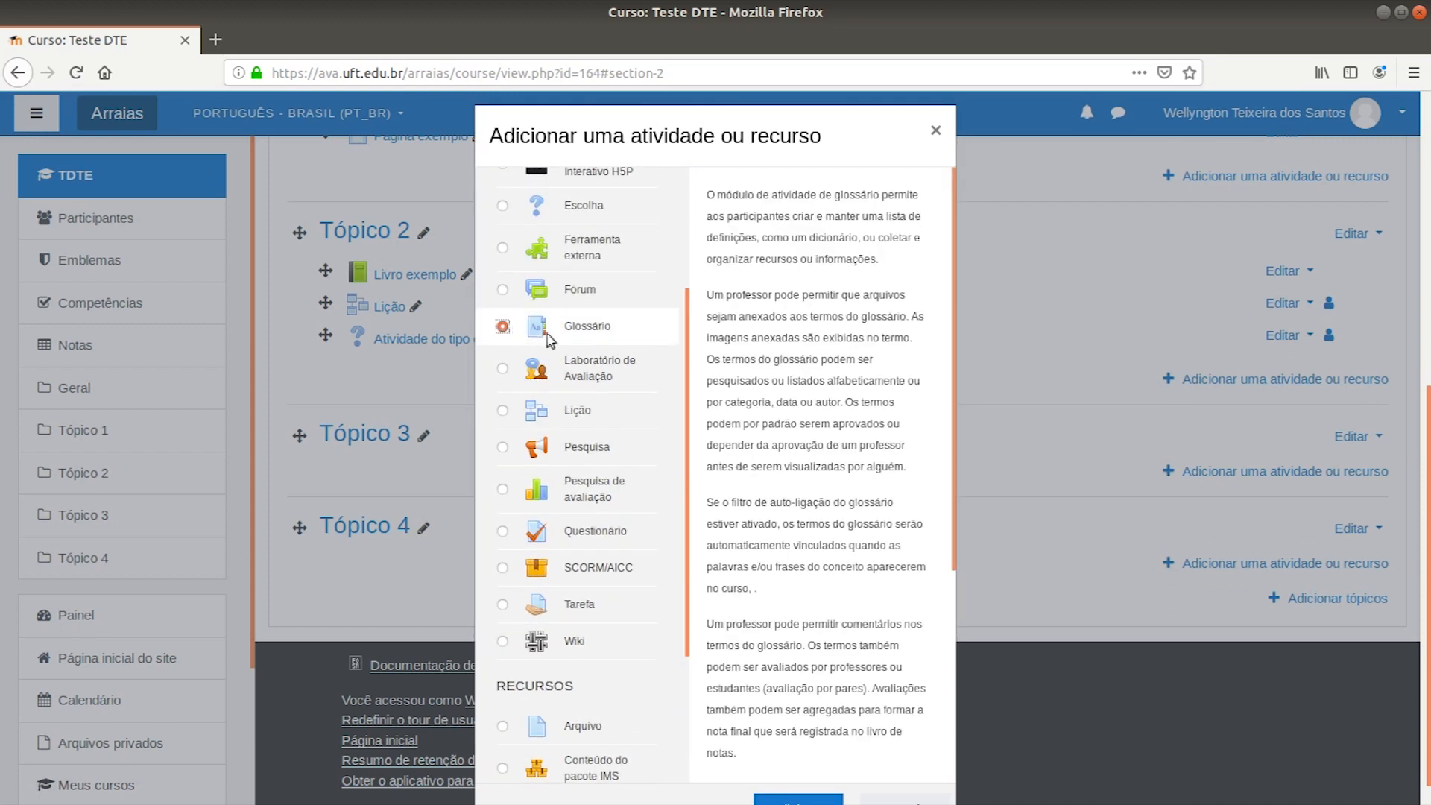
scroll(857, 596, down, 6)
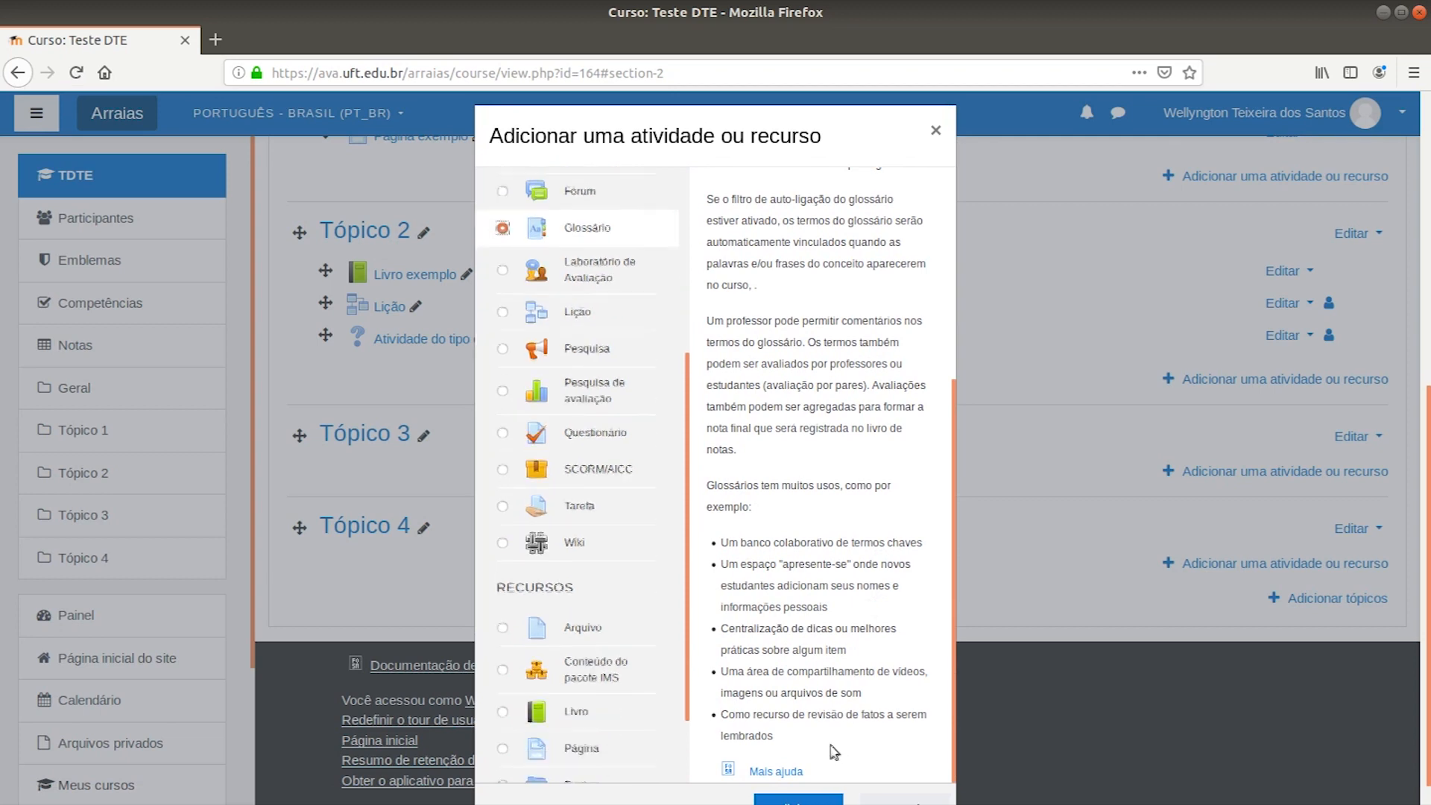
scroll(812, 754, down, 2)
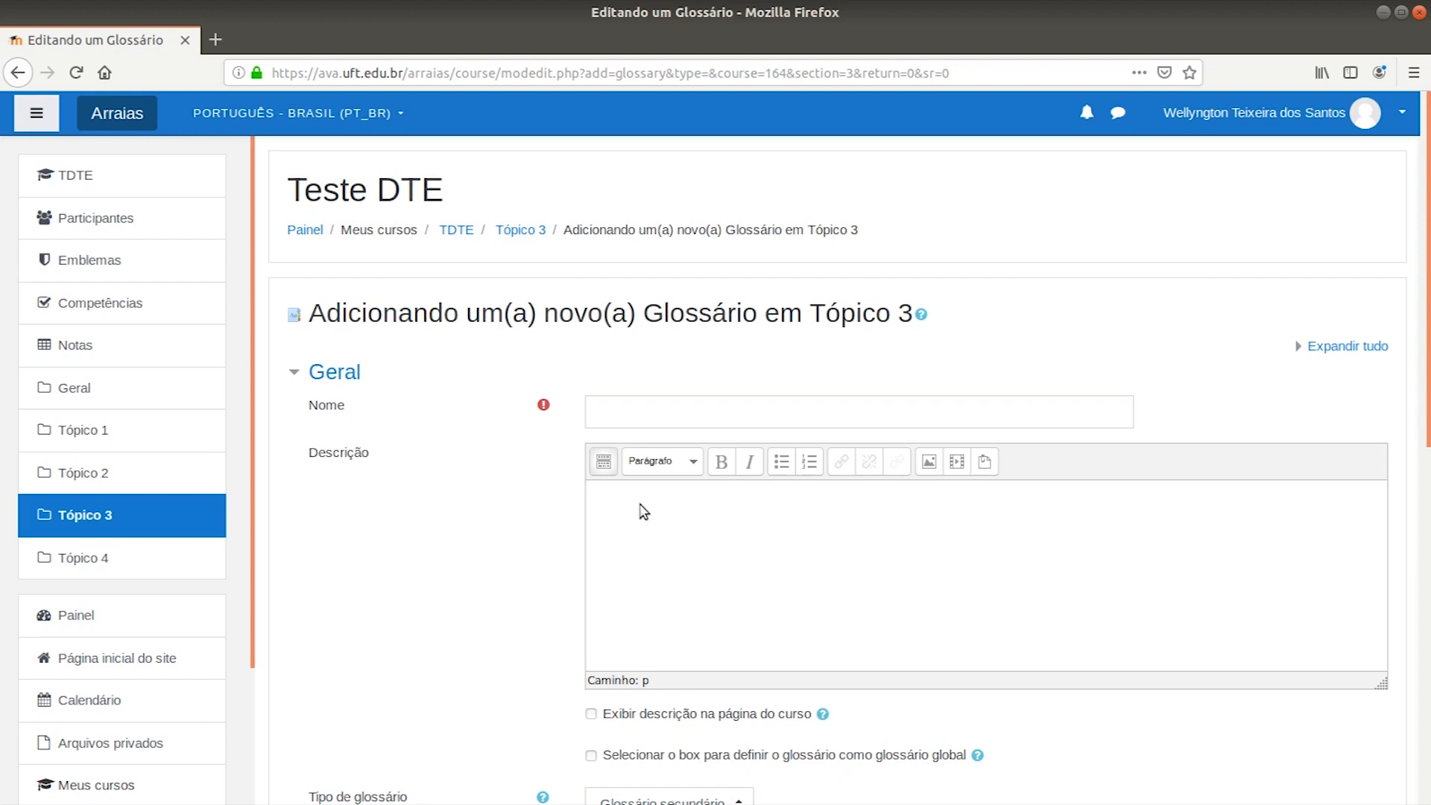
Name the new glossary "Glossário" and place the cursor in its description
click(690, 410)
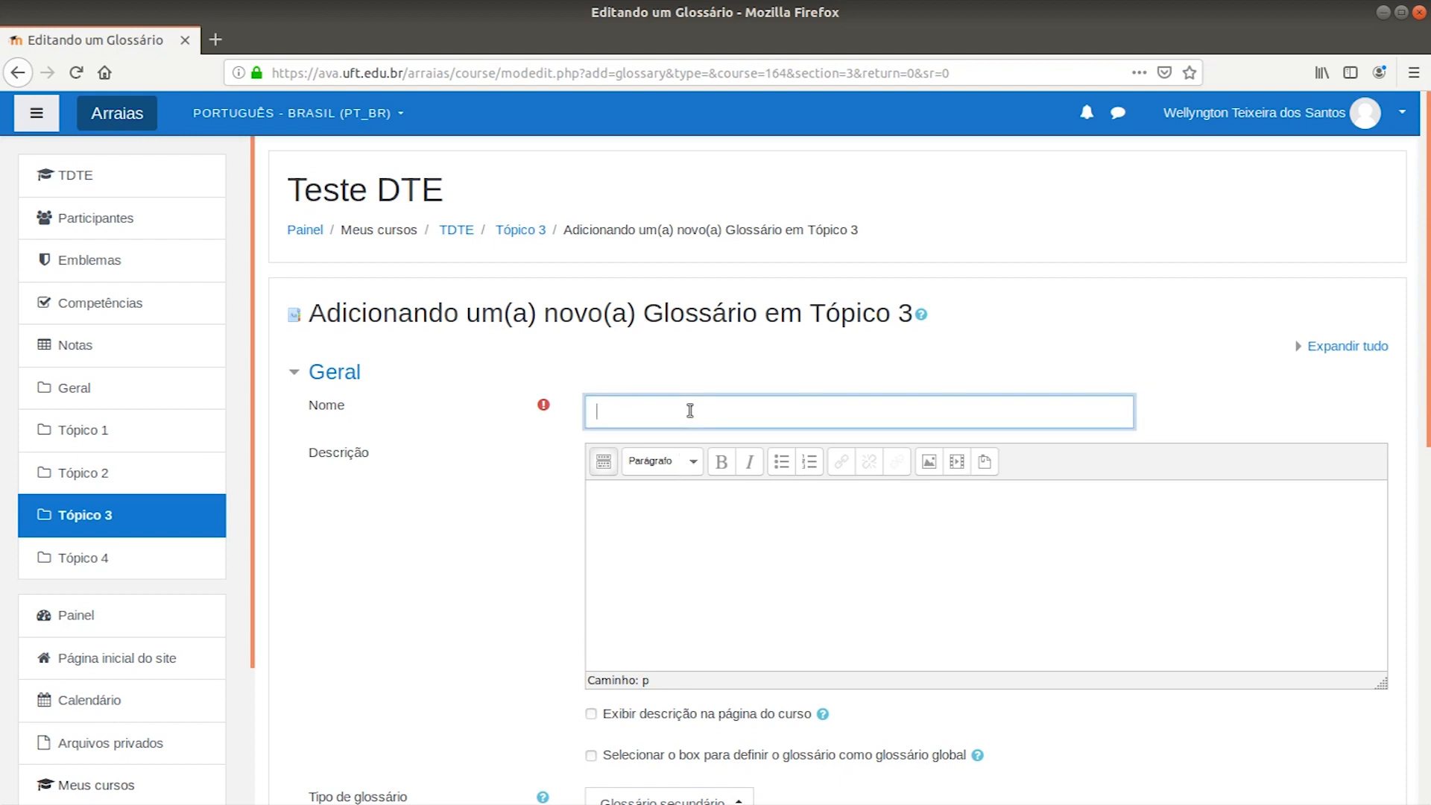
text(Glossário)
scroll(690, 410, down, 4)
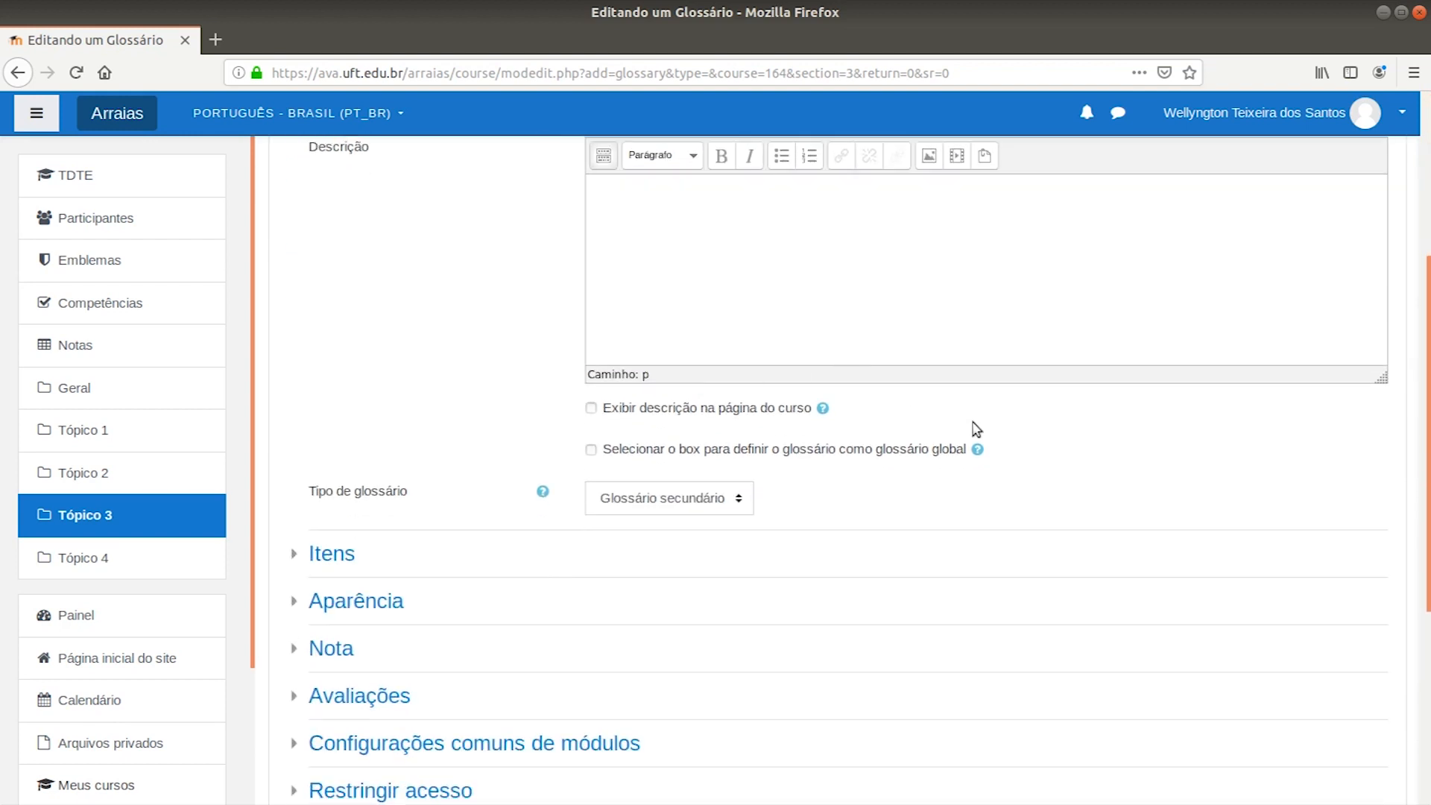
scroll(974, 419, up, 1)
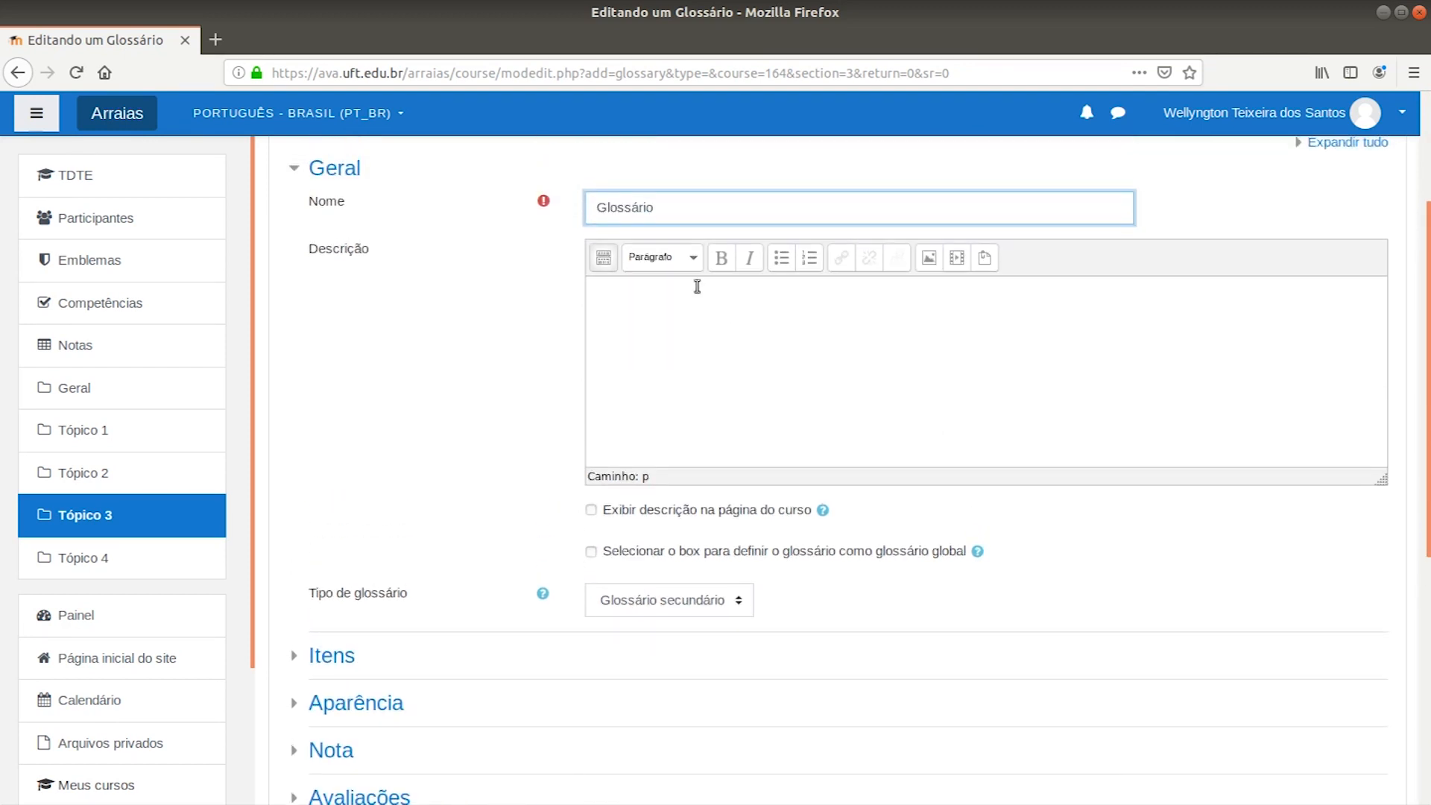
click(704, 290)
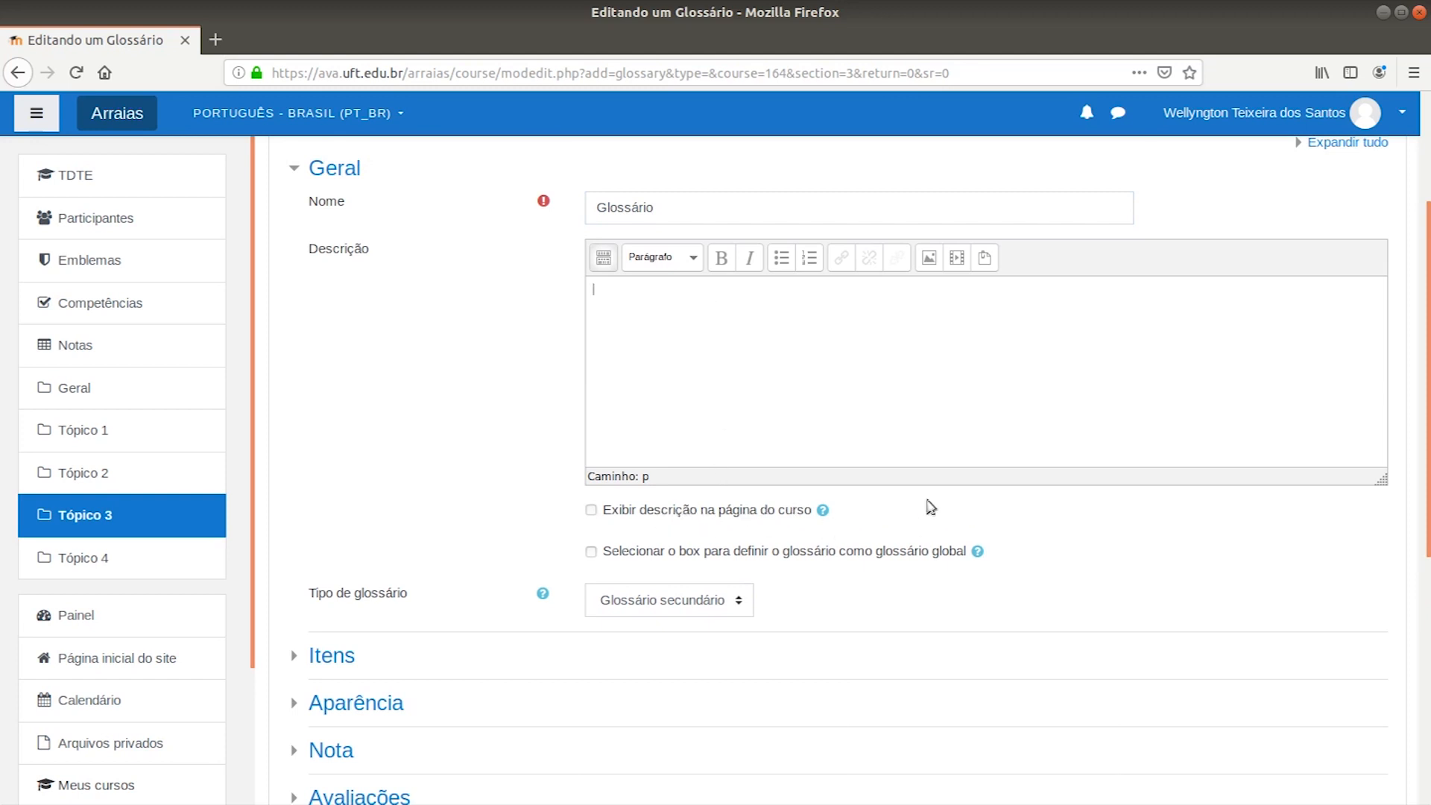
Examine the glossary type choices and the Itens settings for approval, editing, repeated entries, comments and automatic linking
scroll(704, 565, down, 1)
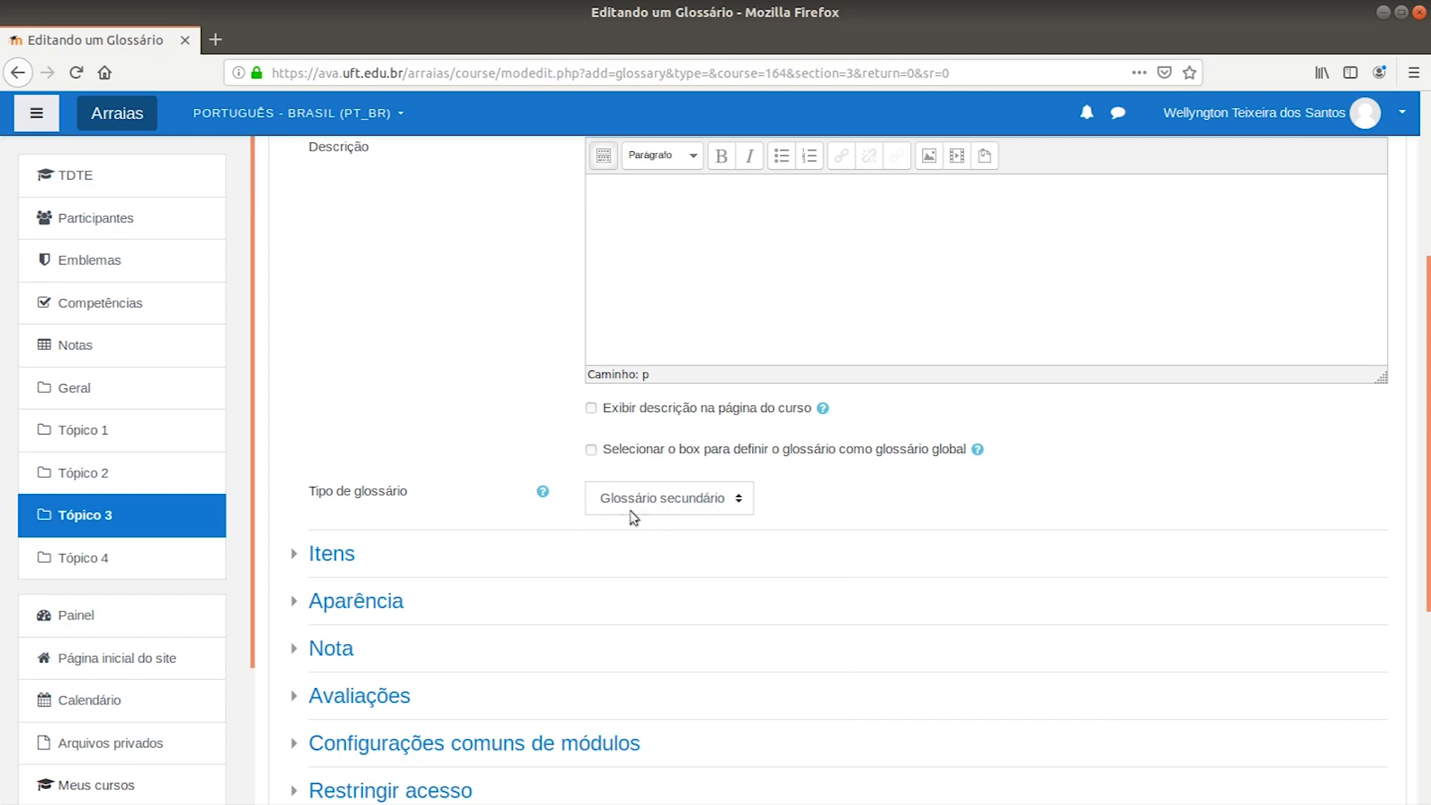
click(698, 498)
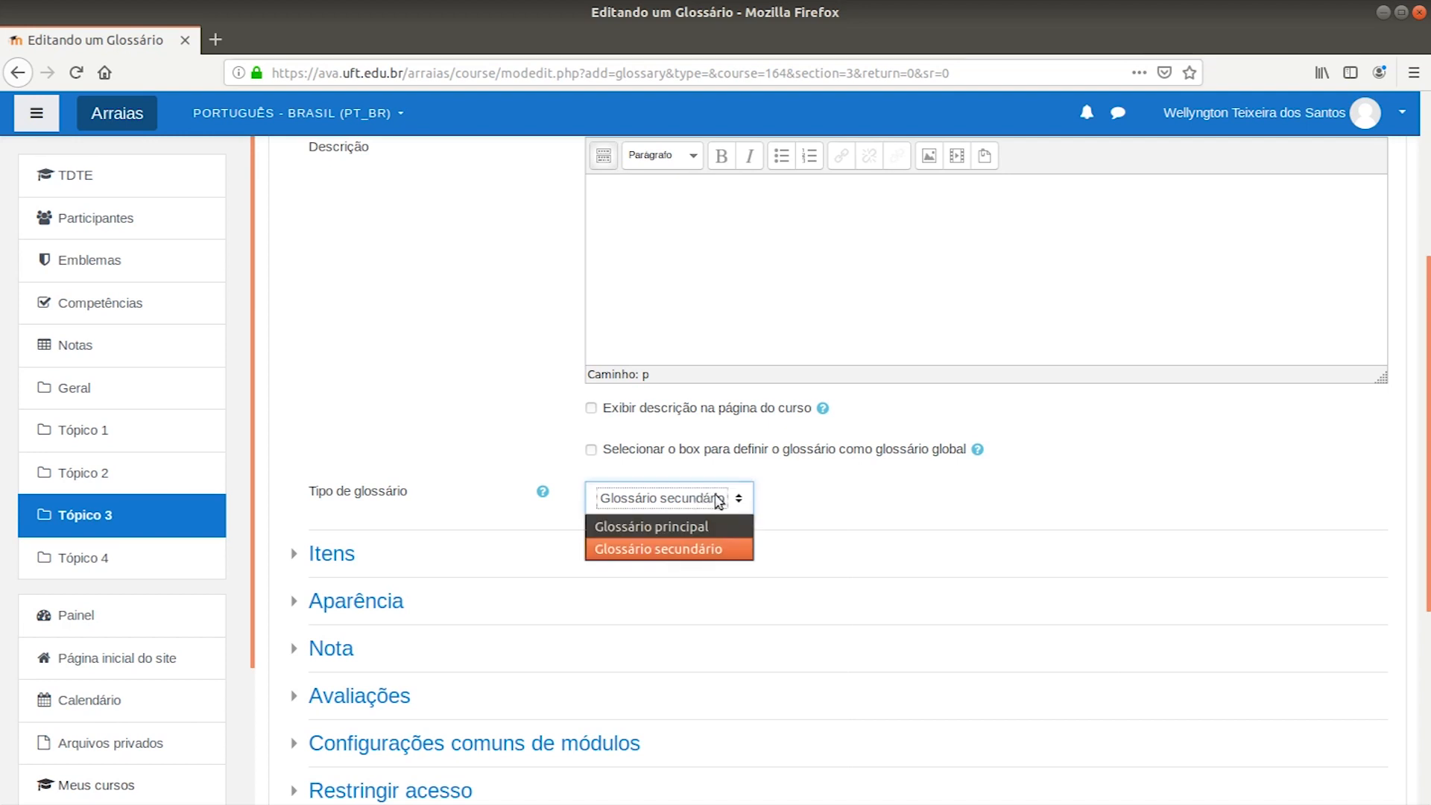
click(718, 500)
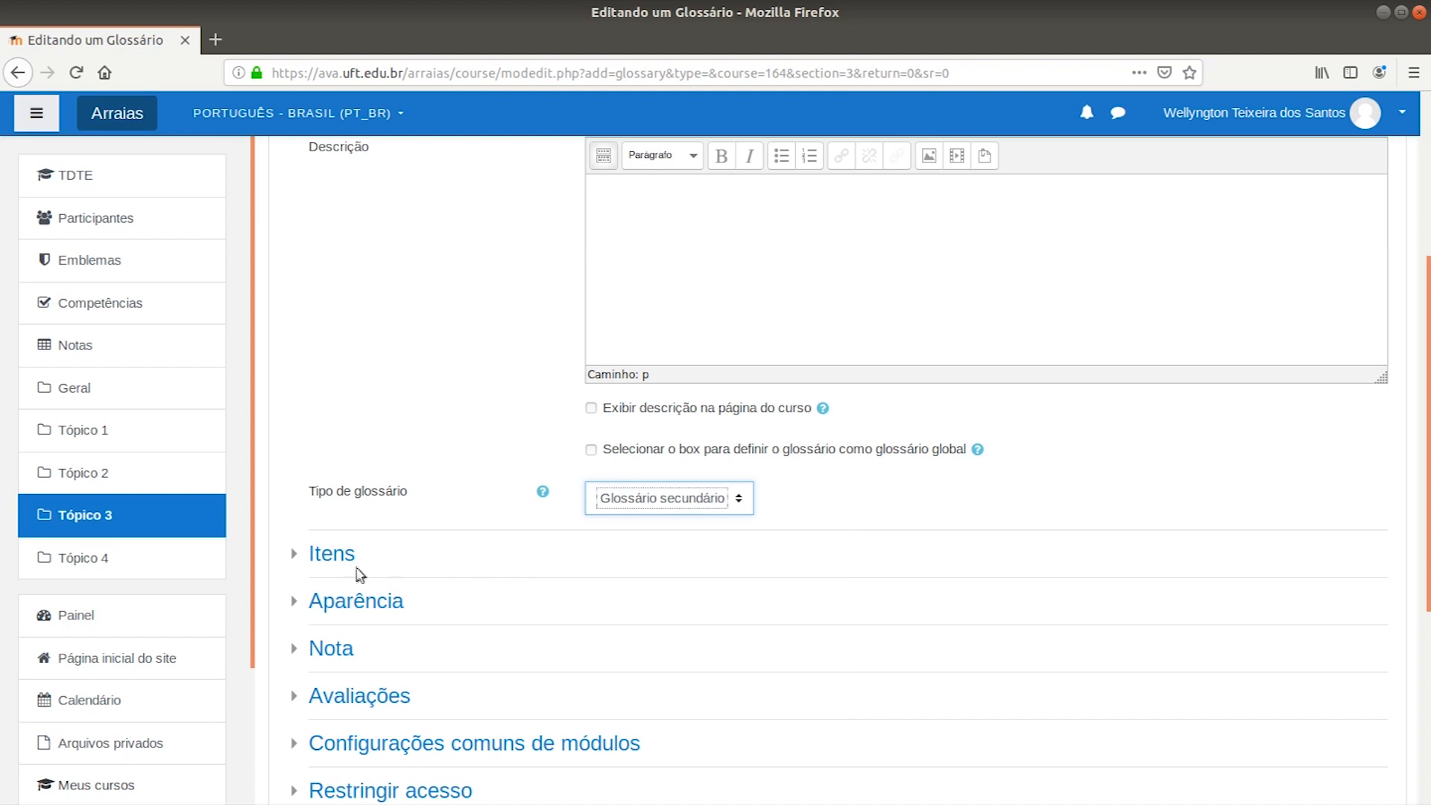
click(332, 557)
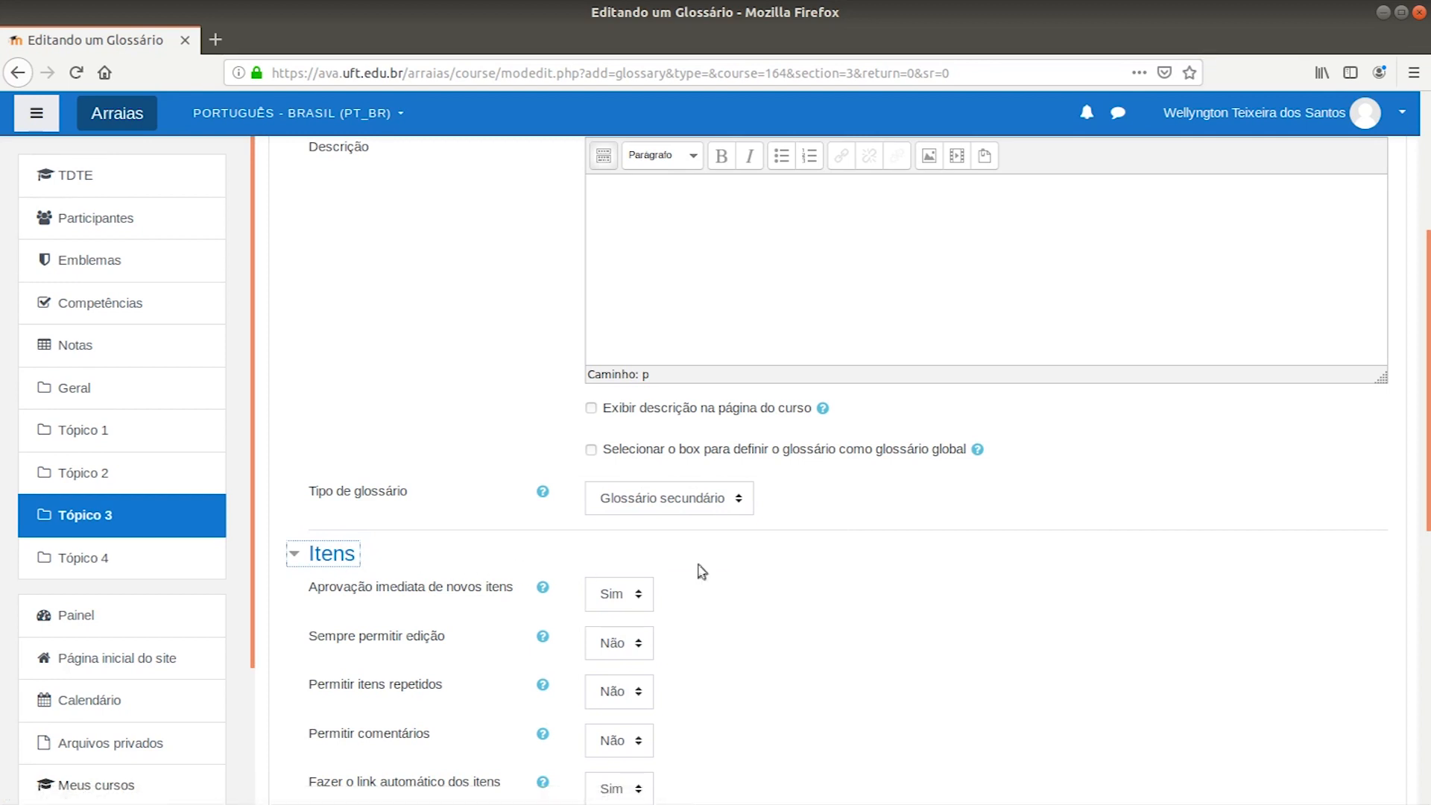
scroll(917, 585, down, 3)
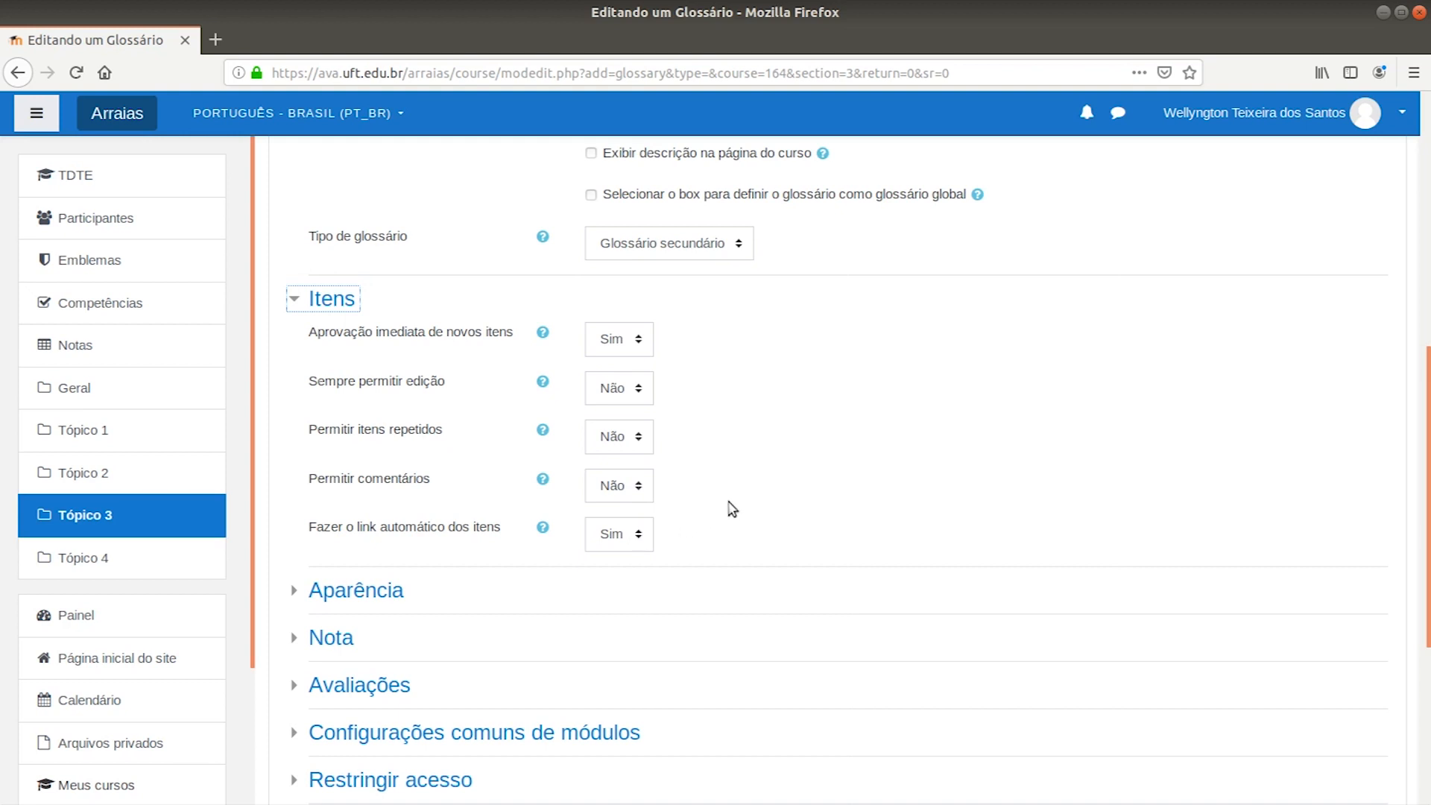
click(333, 299)
Examine the glossary's Aparência settings, including the choices for display format and approval display format
click(361, 347)
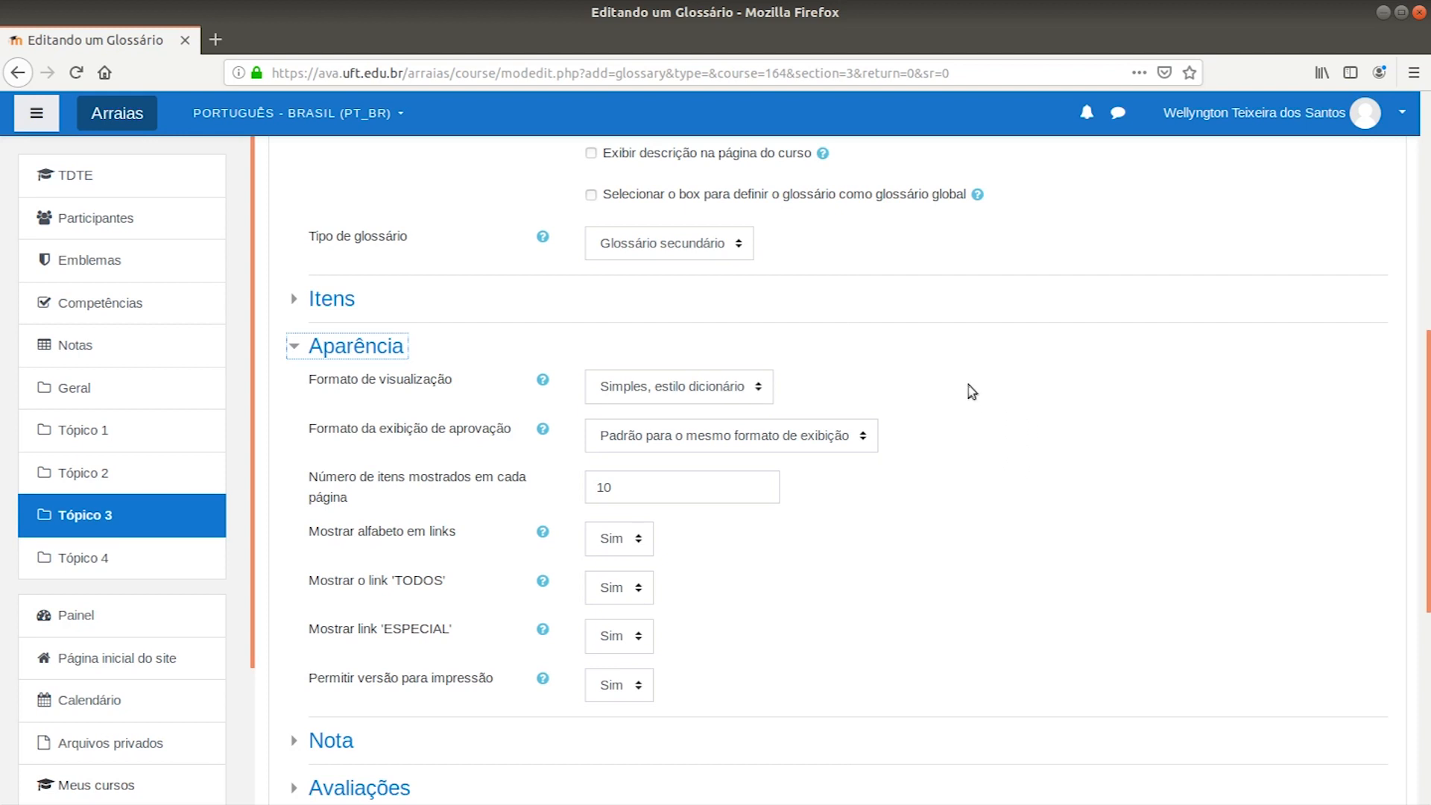
click(760, 393)
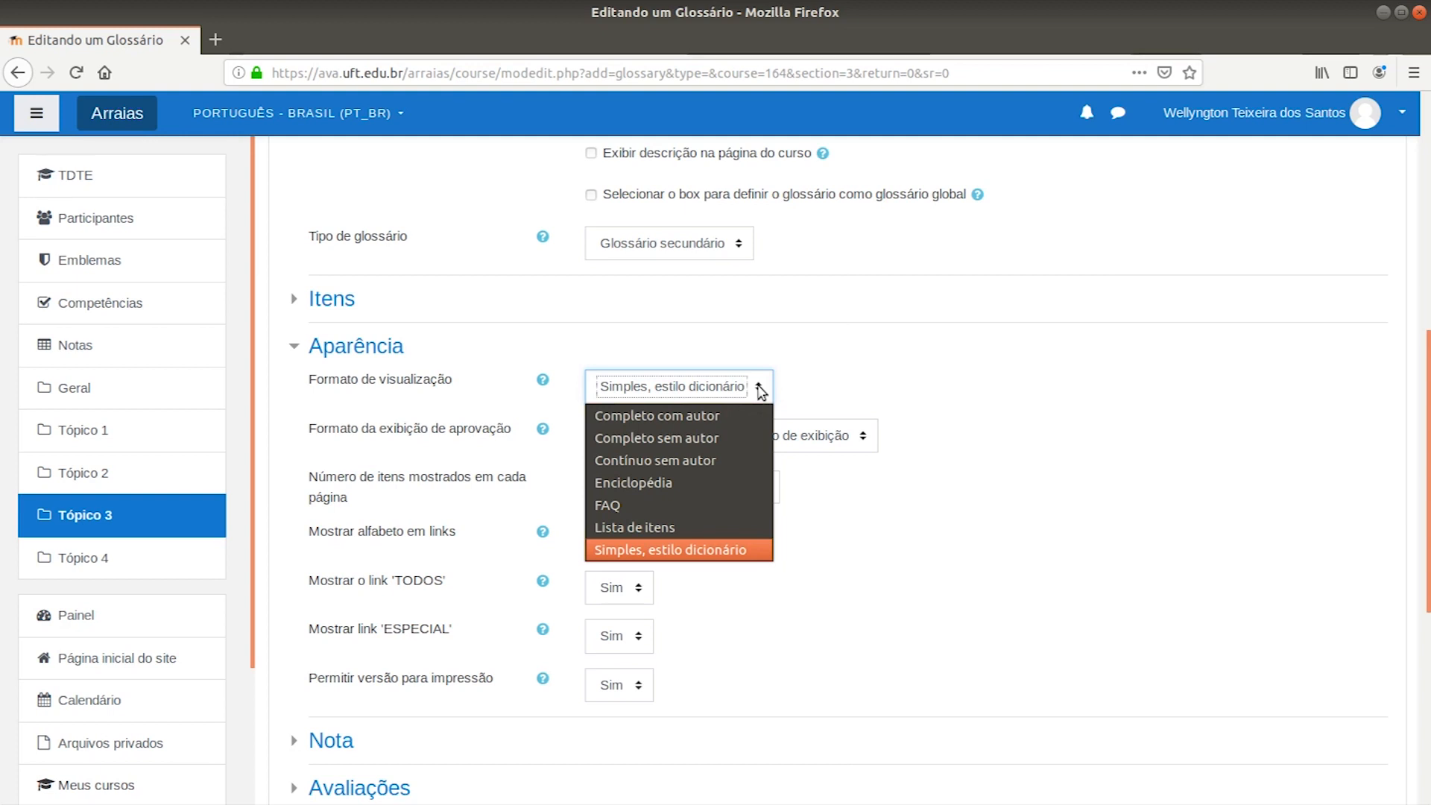
click(1111, 465)
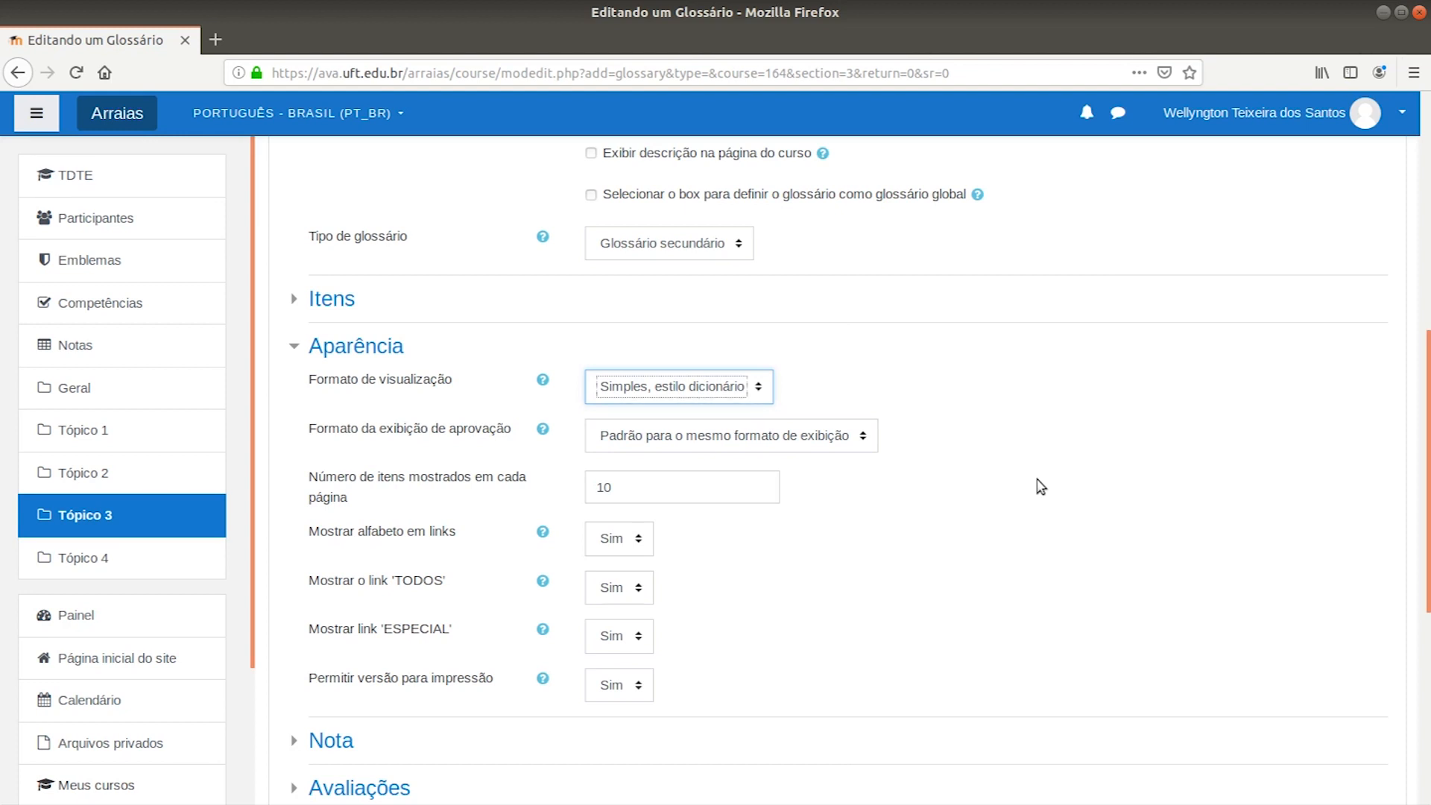
click(843, 444)
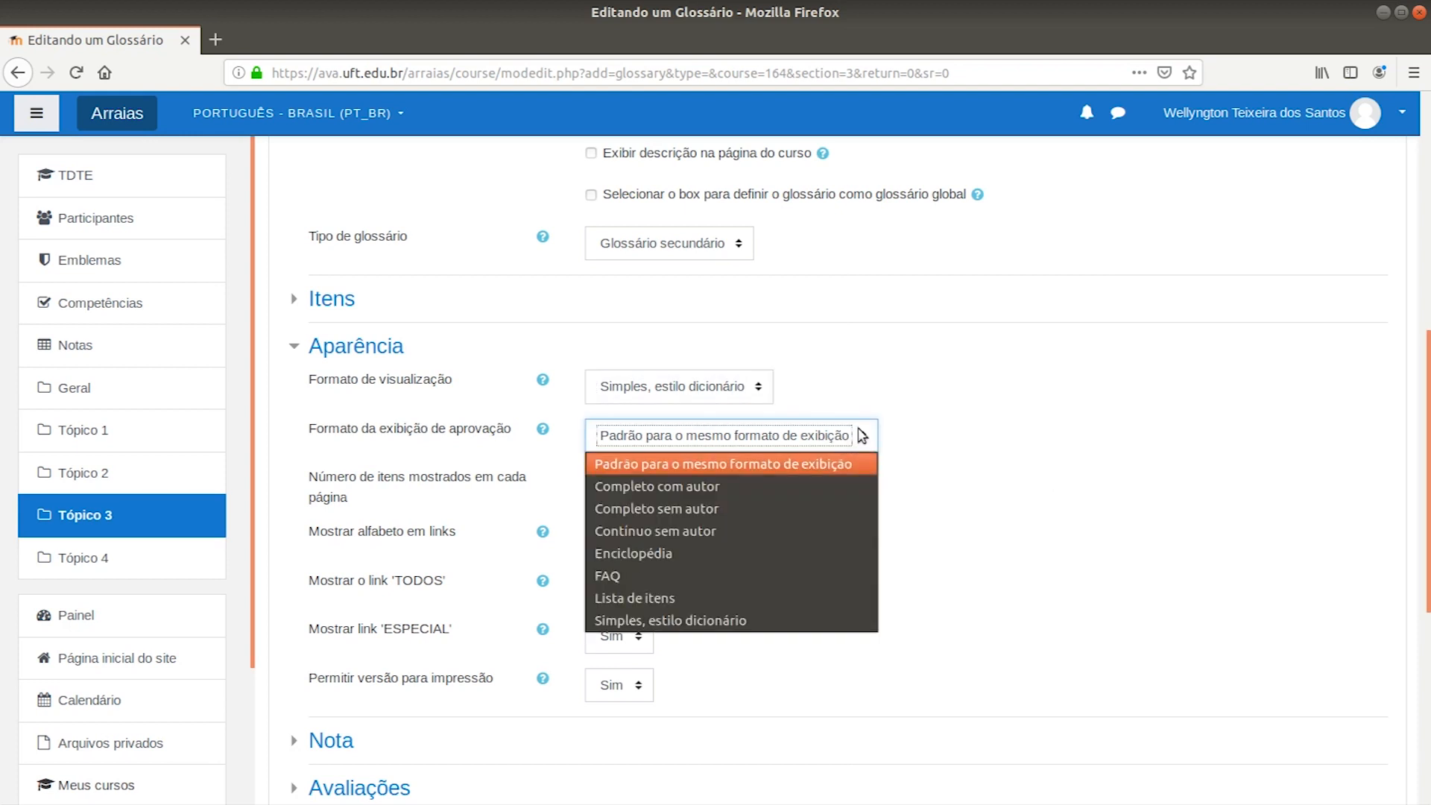
click(1048, 419)
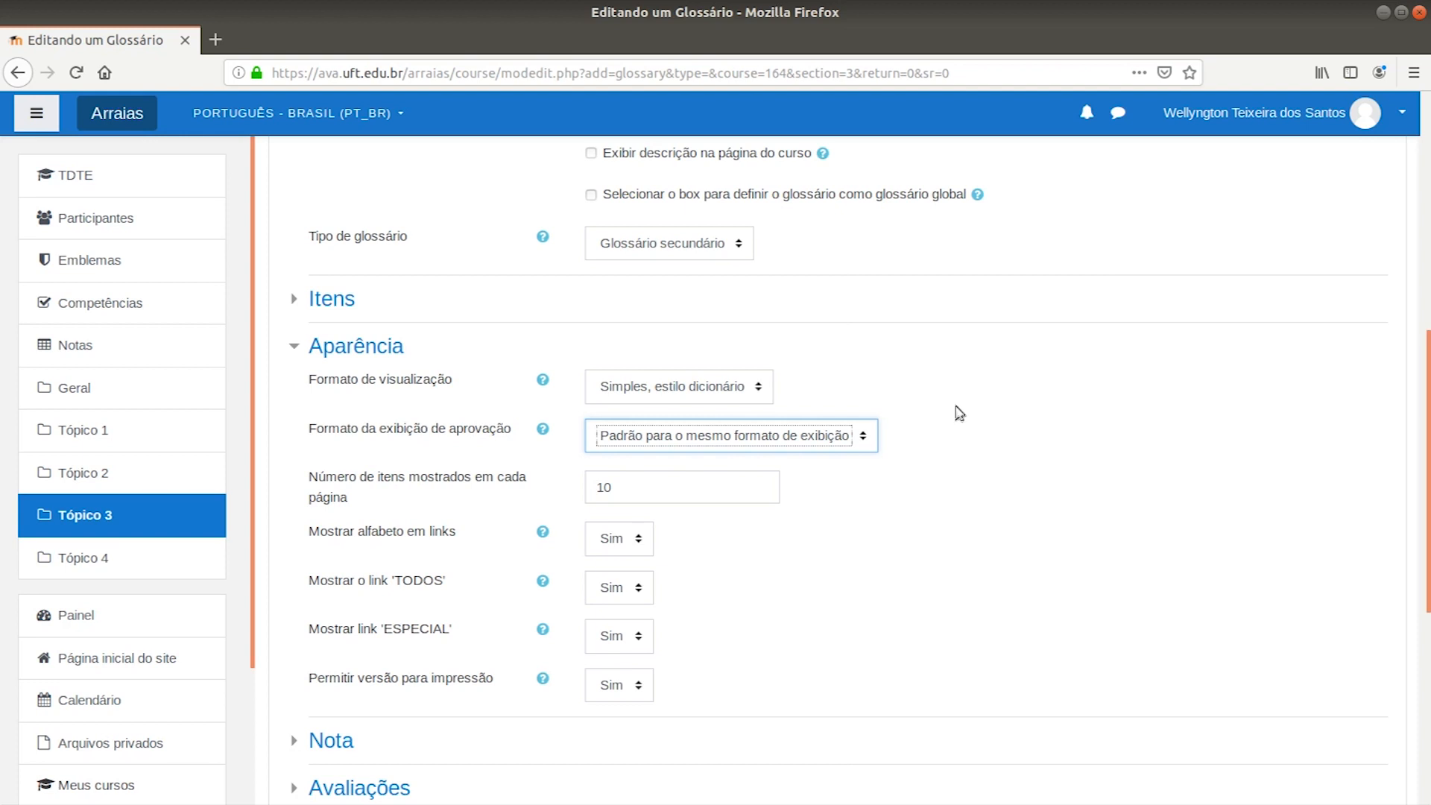
Examine the glossary's remaining Aparência settings for items per page, alphabet links, the 'TODOS' and 'ESPECIAL' links and print version
click(700, 485)
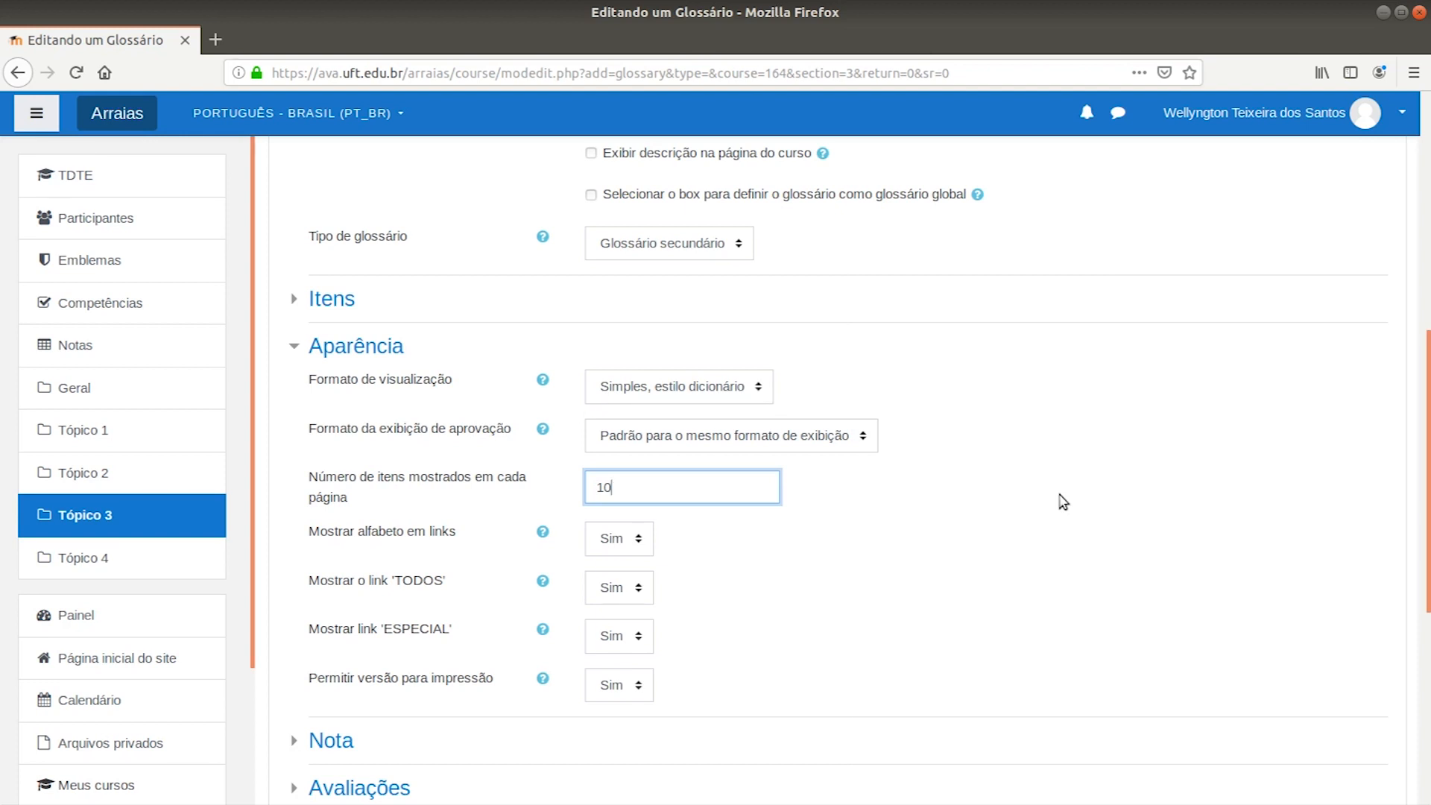
scroll(1036, 584, down, 2)
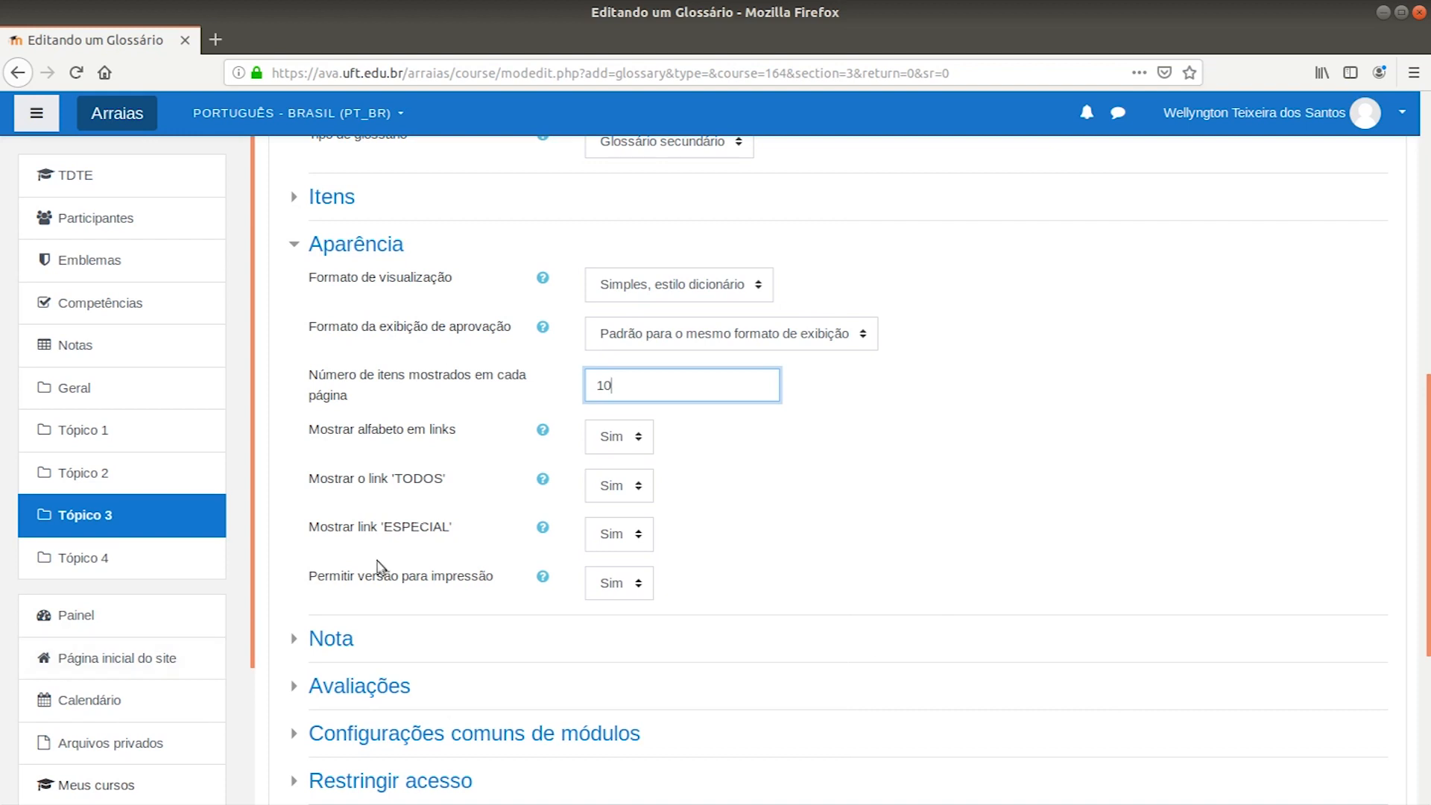
click(382, 252)
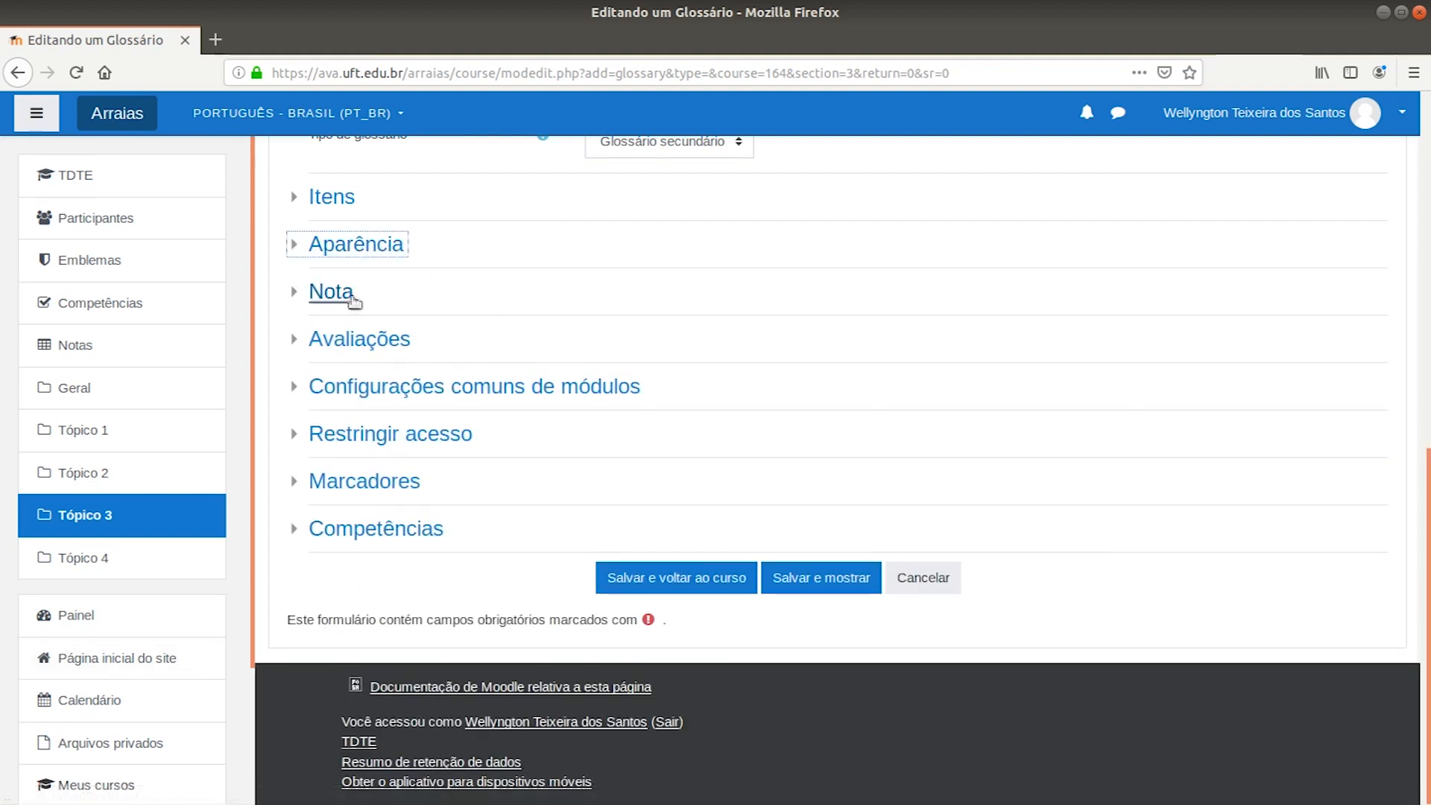
Review the glossary's Nota and Avaliações settings, and save the glossary, returning to the course
click(328, 292)
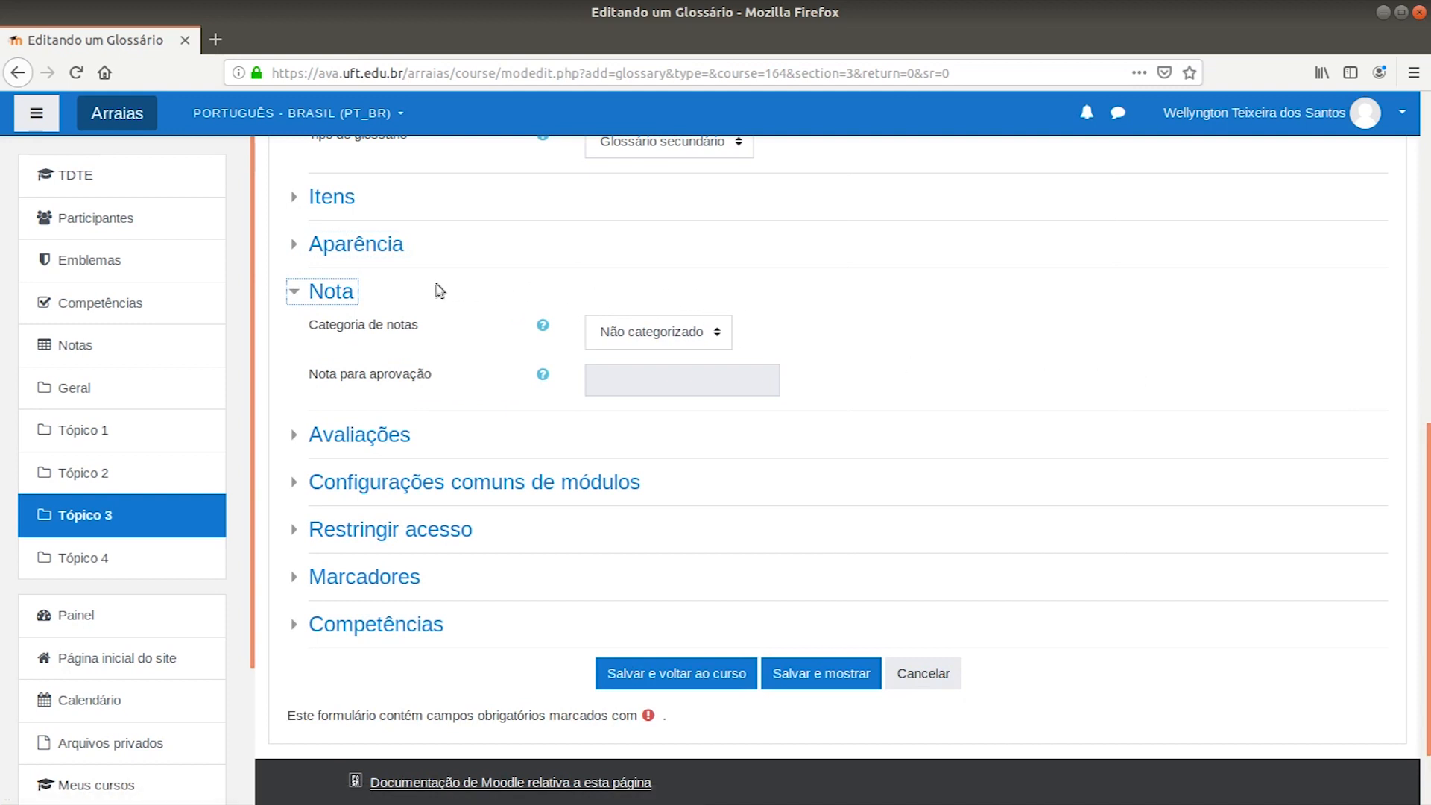
click(350, 296)
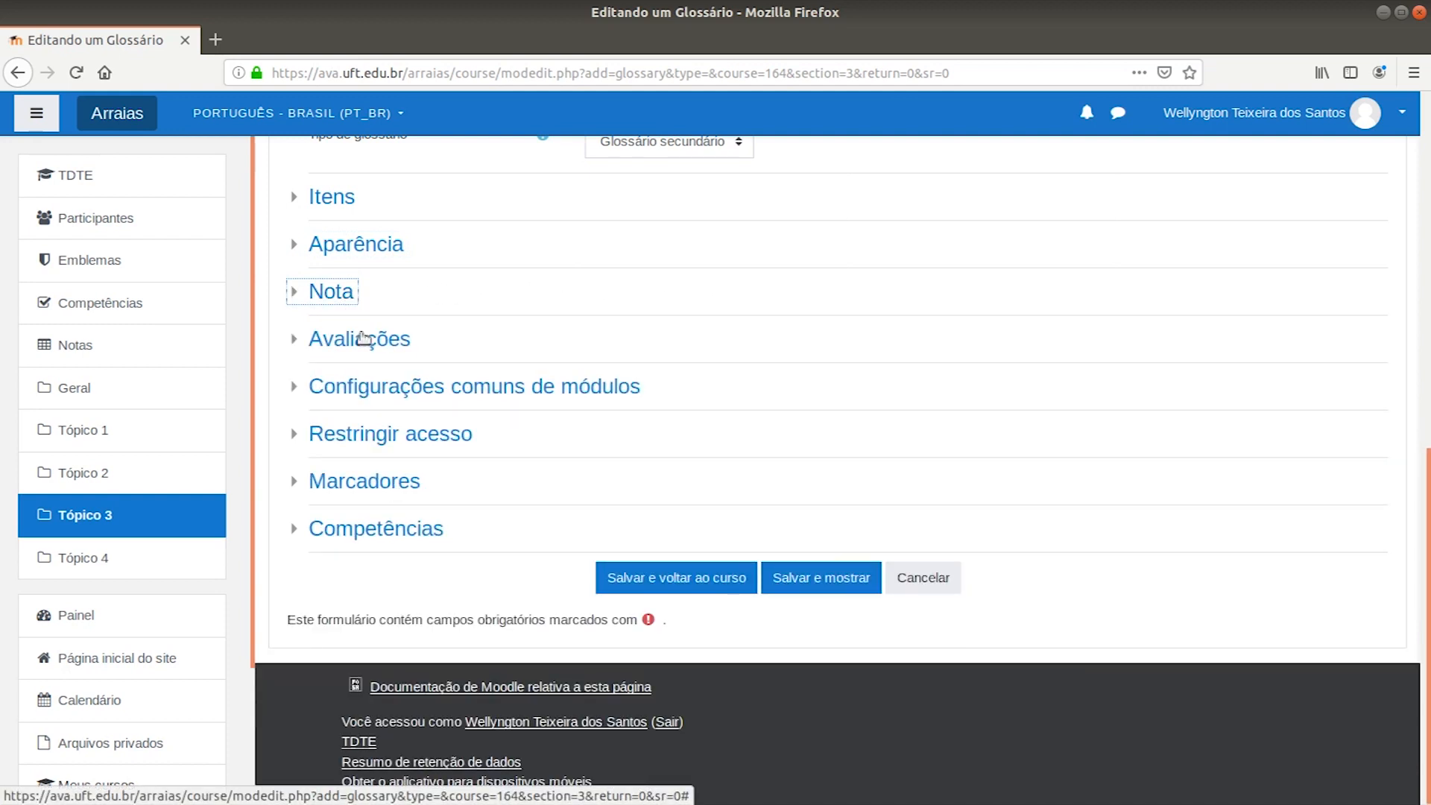
click(336, 339)
scroll(1271, 403, down, 4)
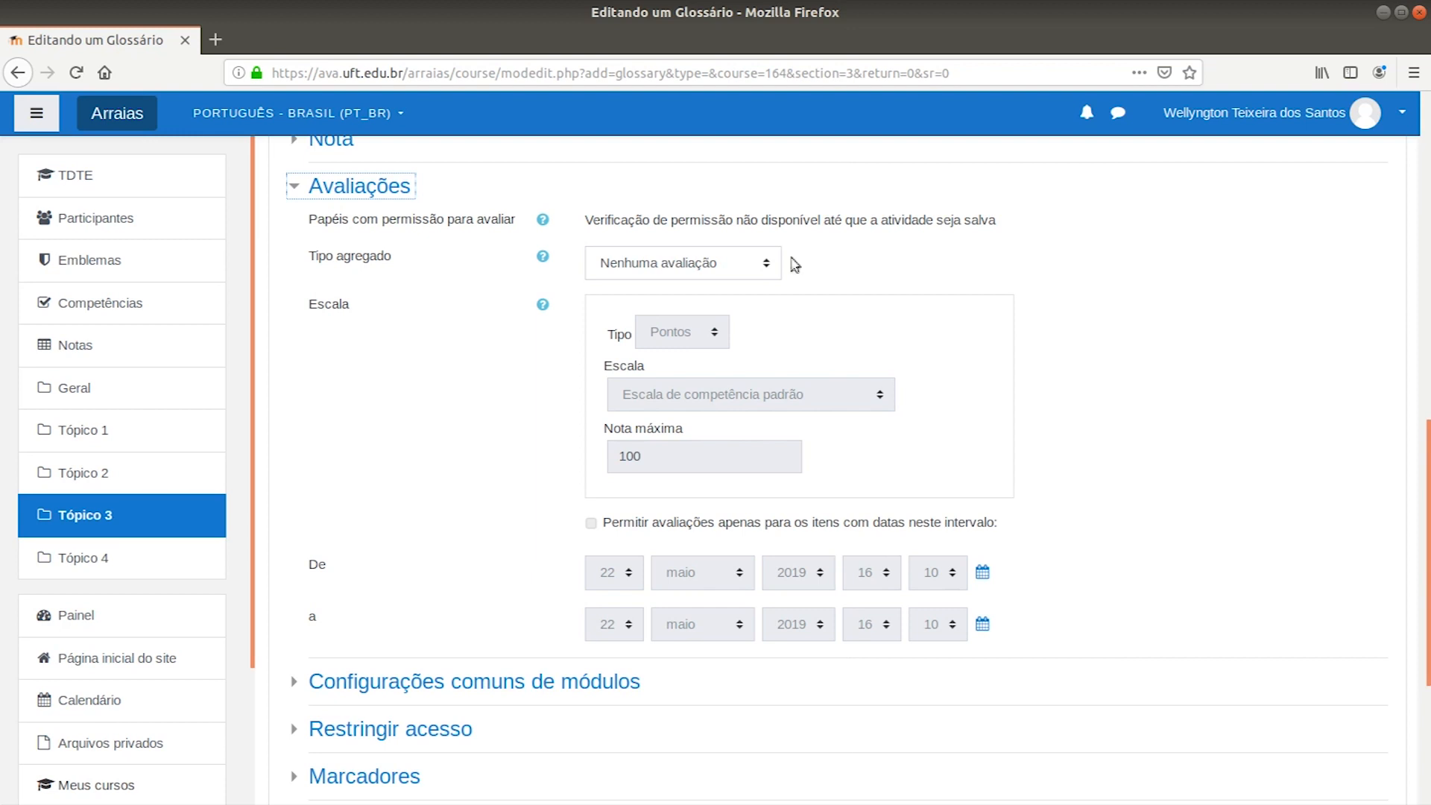
click(408, 187)
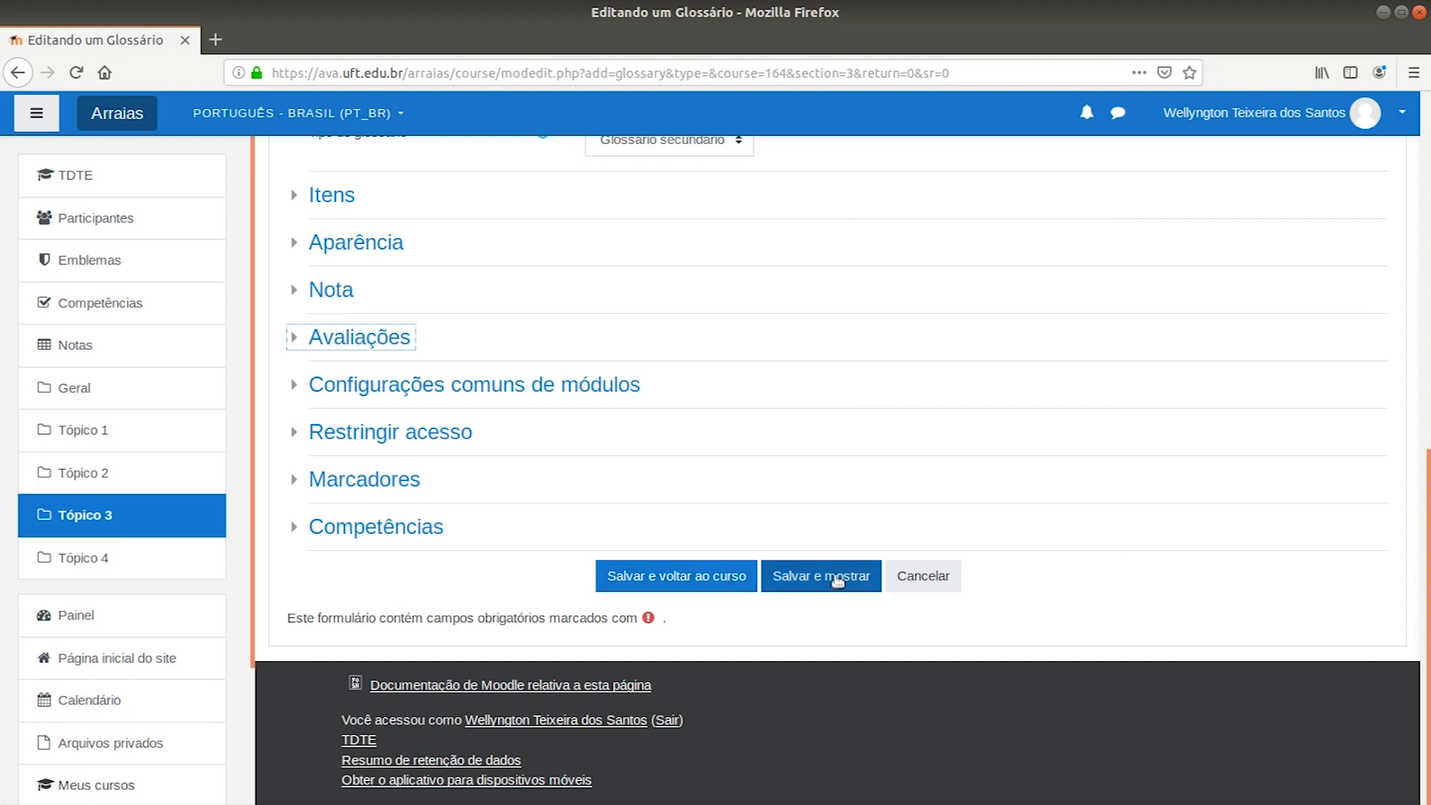
click(726, 580)
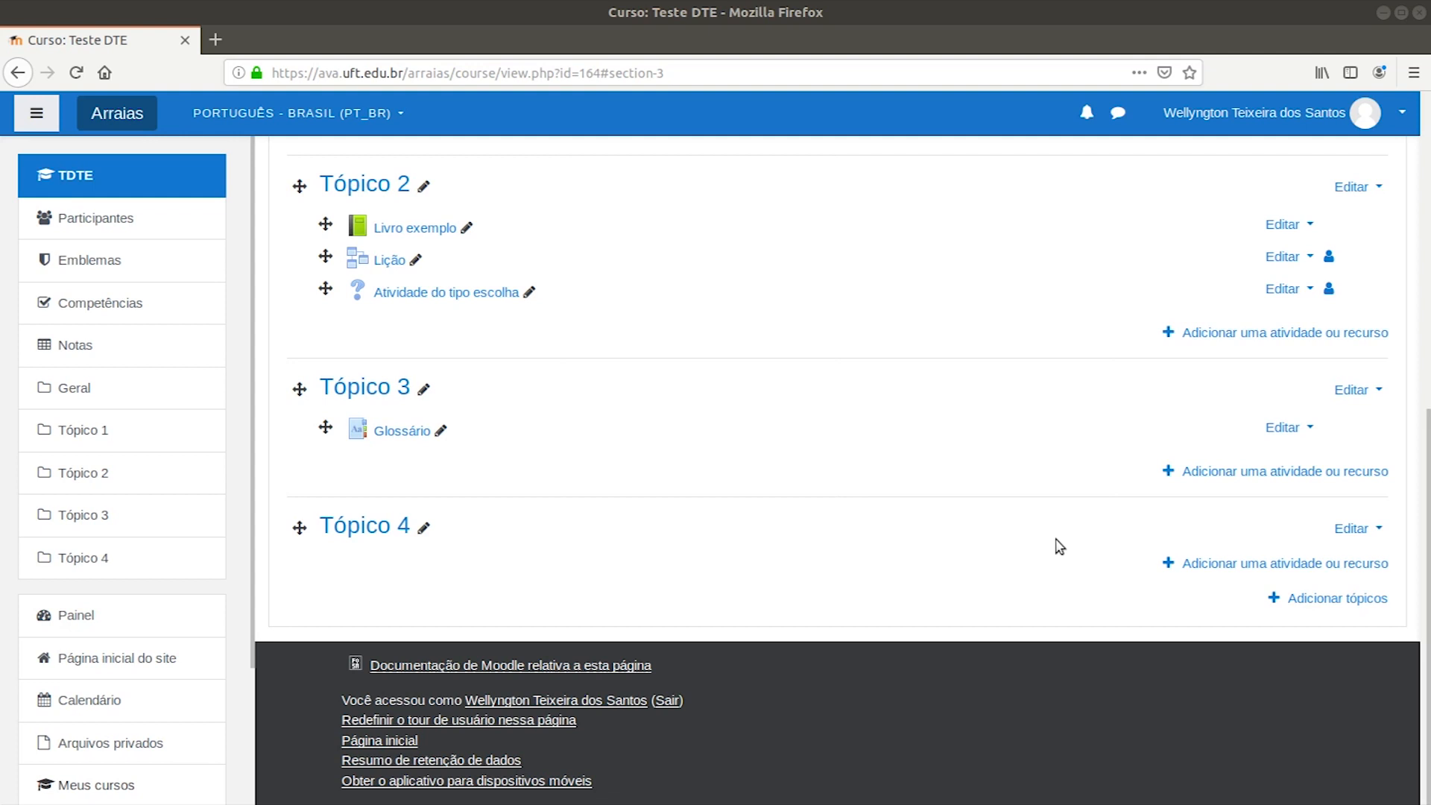
Add a Base de dados activity to Tópico 3, reading its help text, and name it "Base de dados"
click(1341, 471)
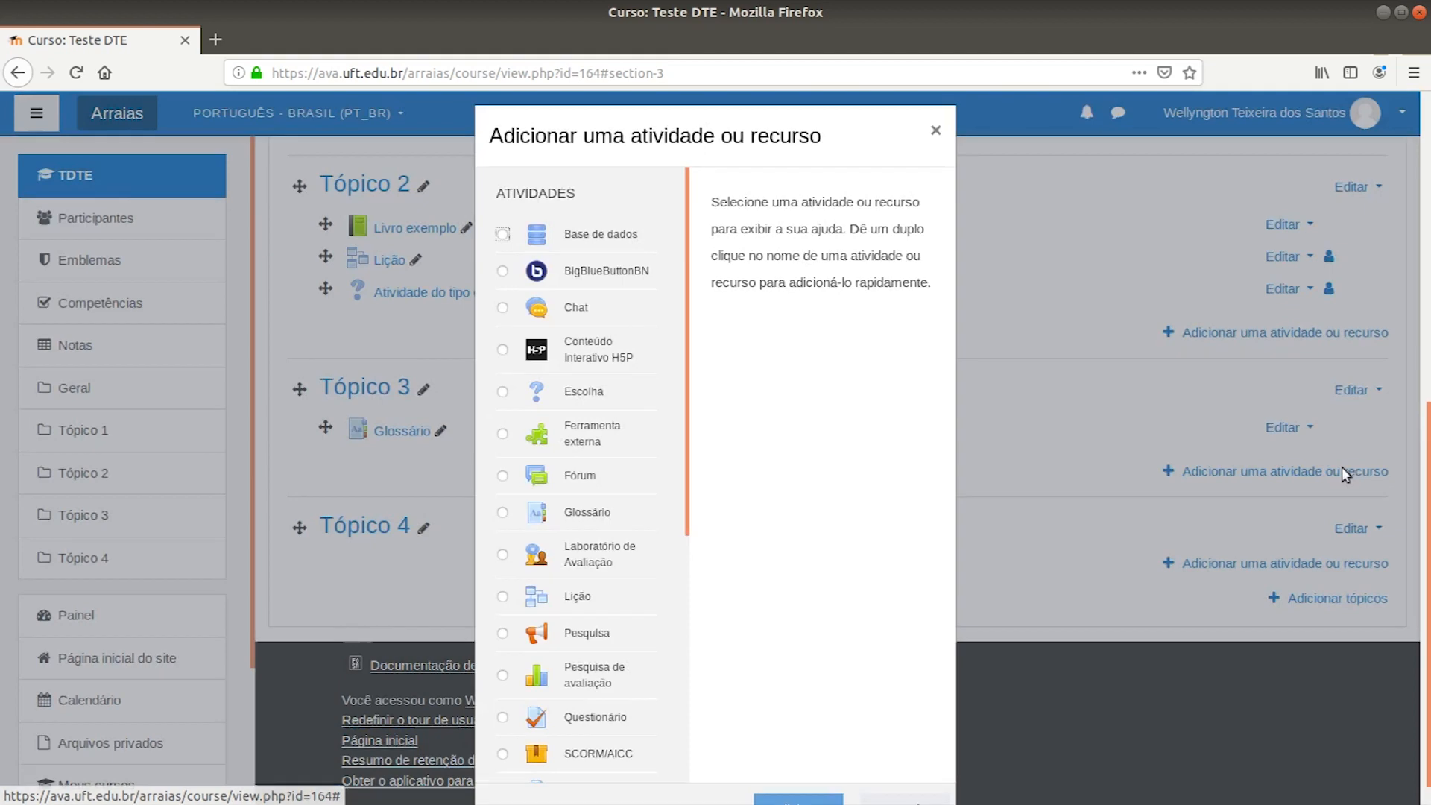
click(504, 235)
scroll(856, 547, down, 10)
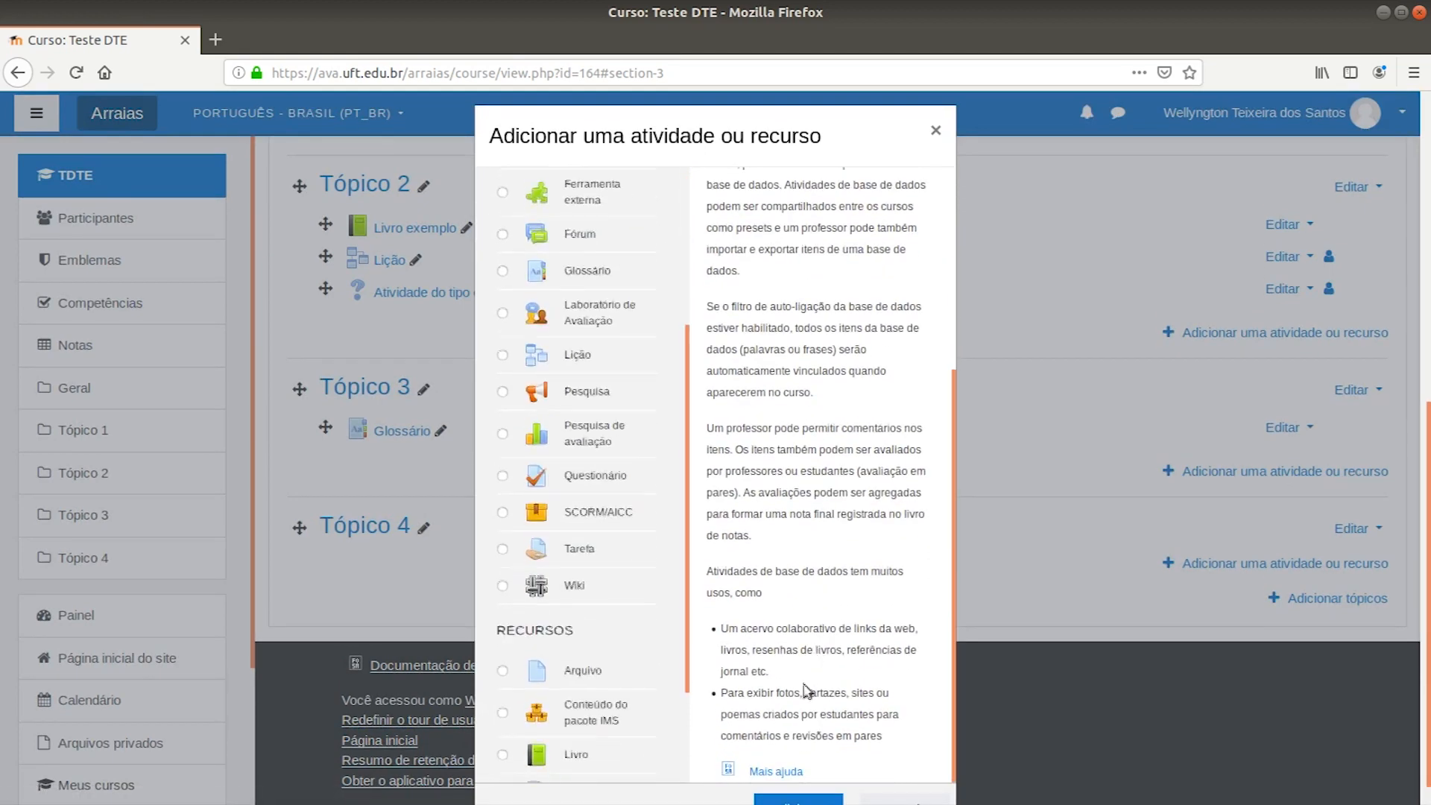
click(801, 781)
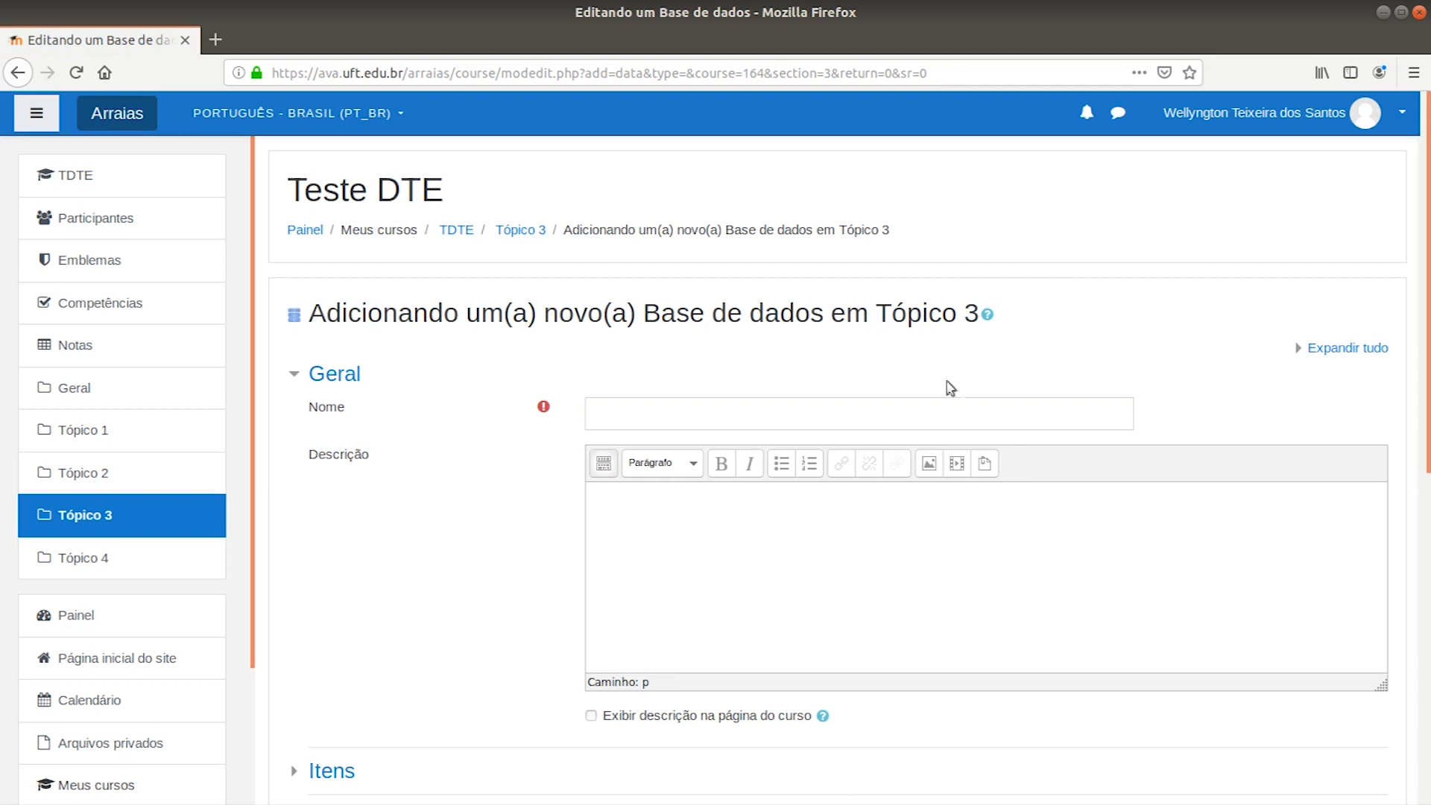
click(709, 415)
text(Base de dados)
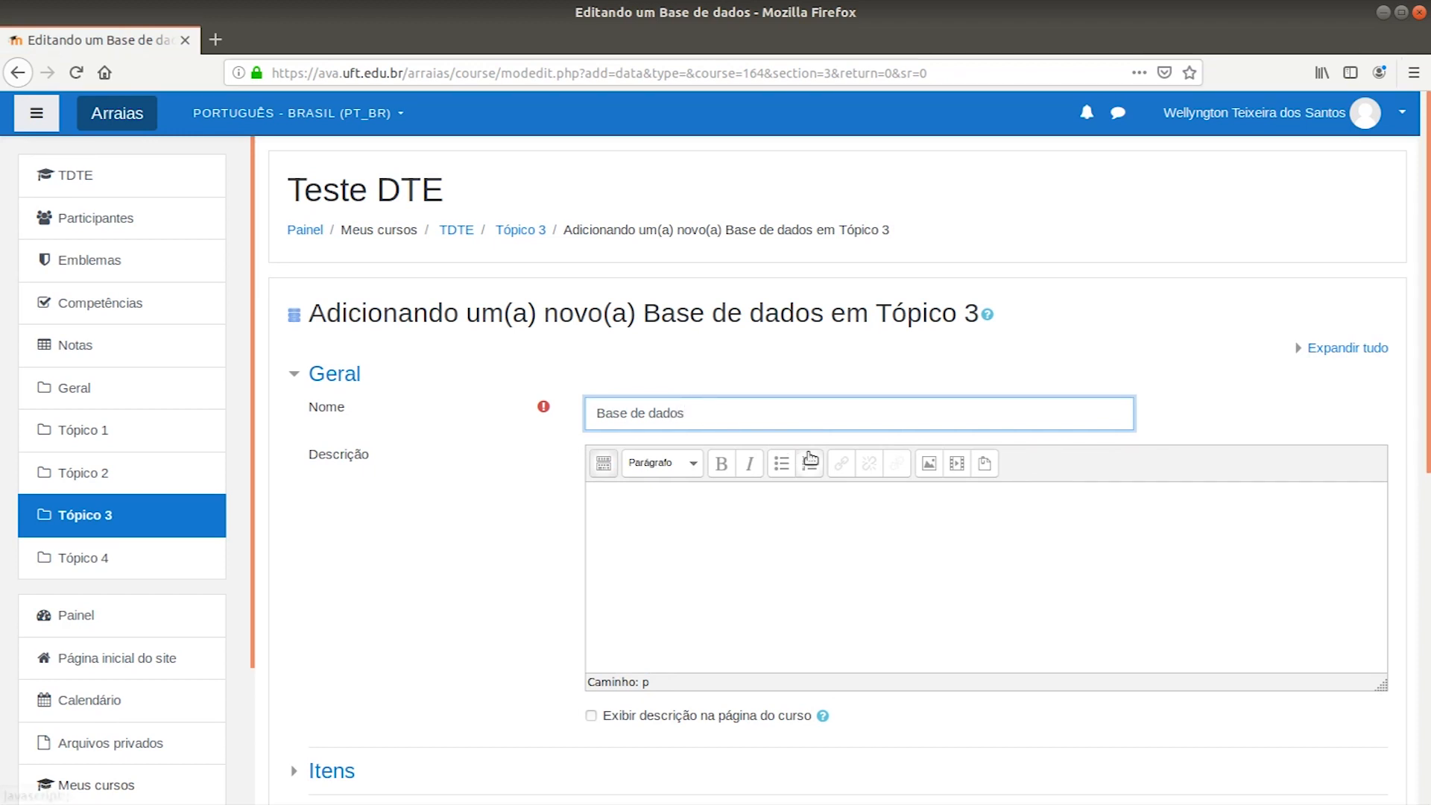
Examine the database's Itens settings for approval, editing, comments, required items before viewing and maximum number of items
scroll(744, 482, down, 2)
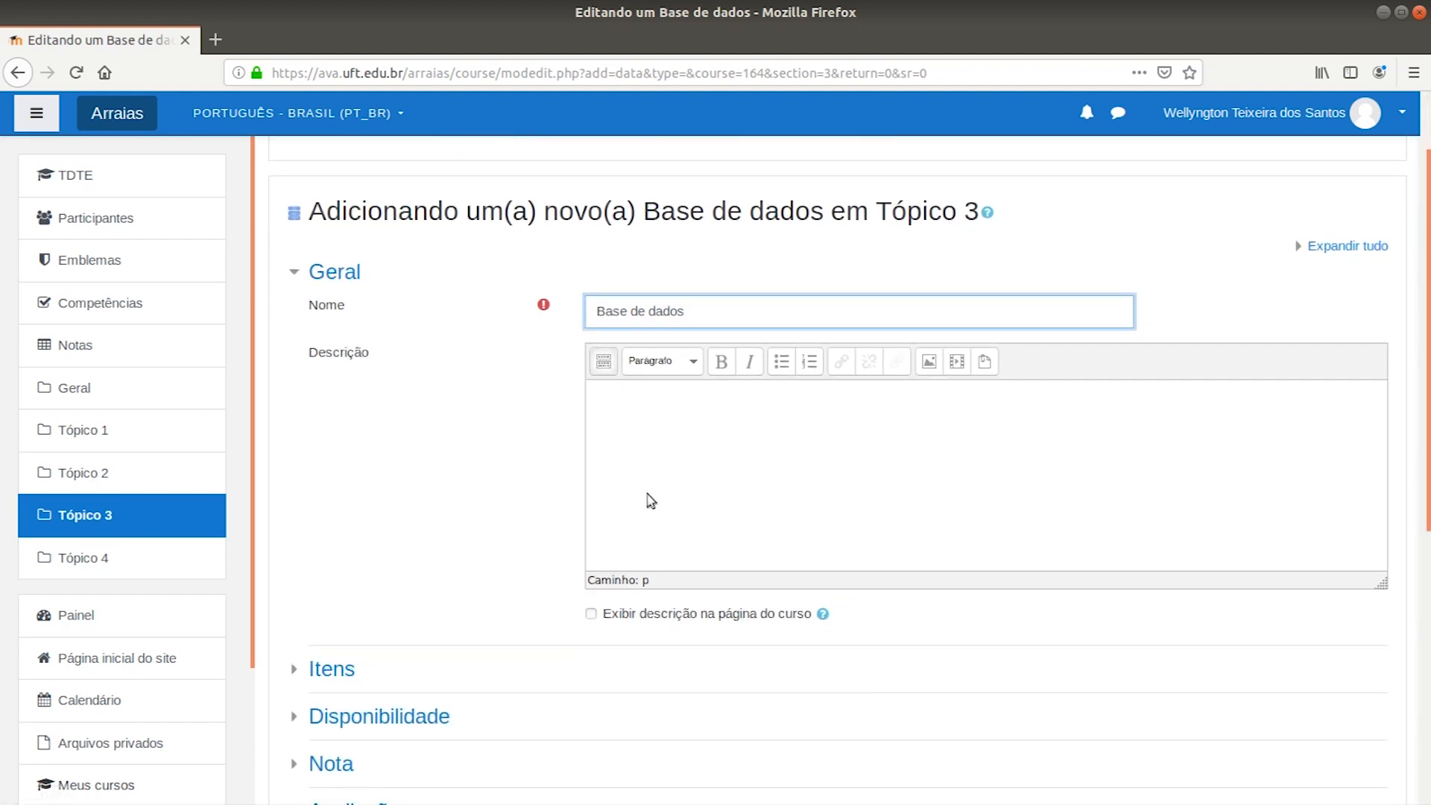
scroll(648, 552, down, 1)
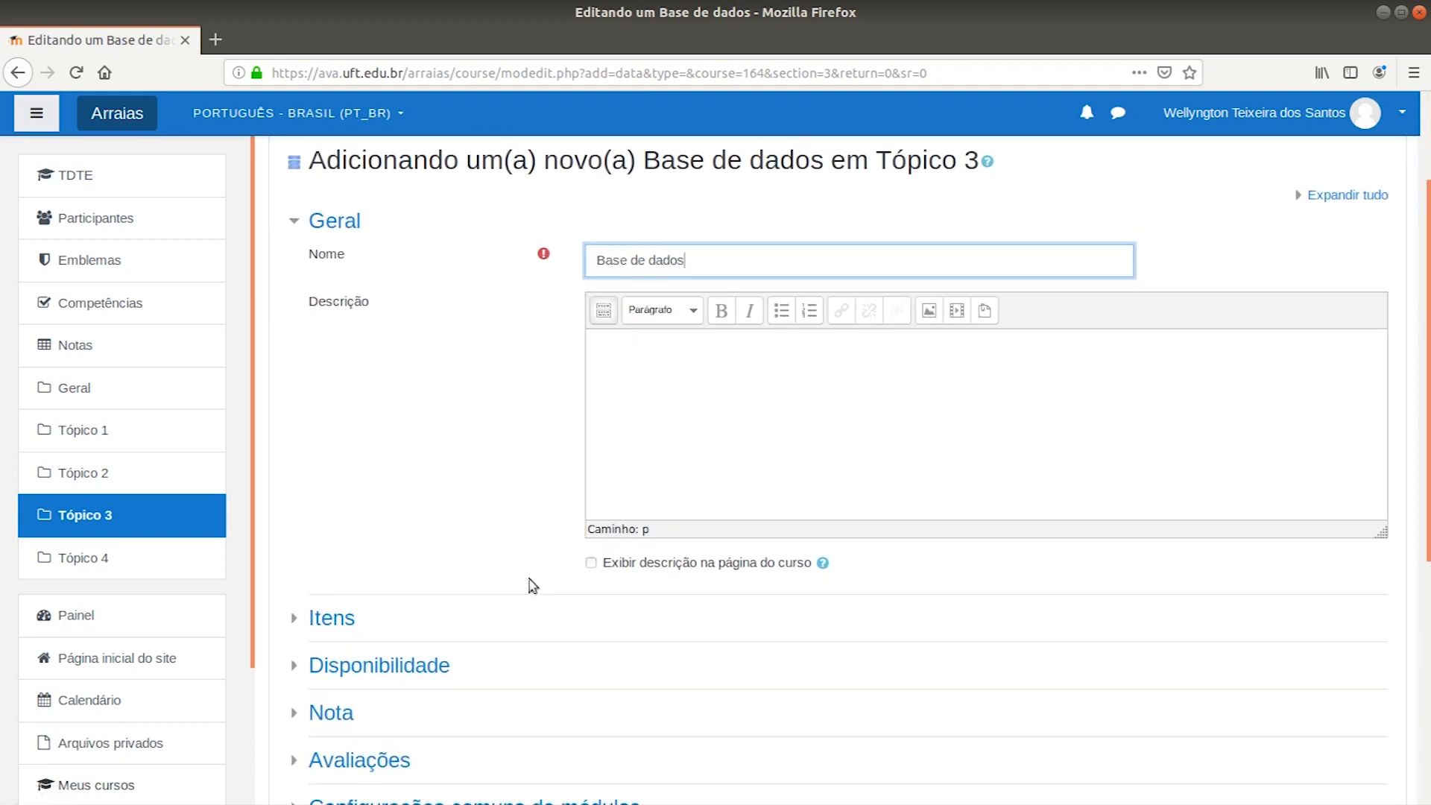
click(342, 625)
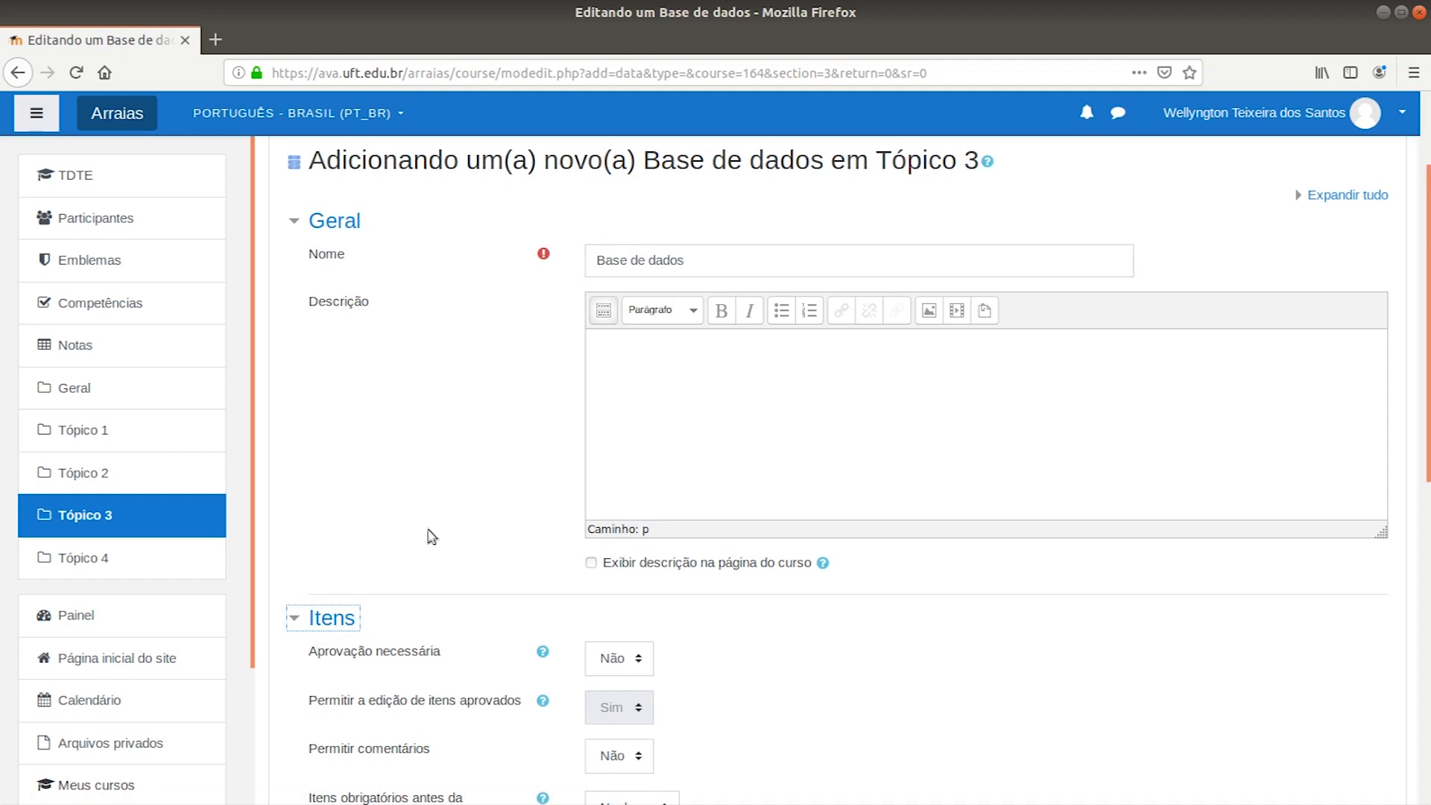
scroll(787, 571, down, 2)
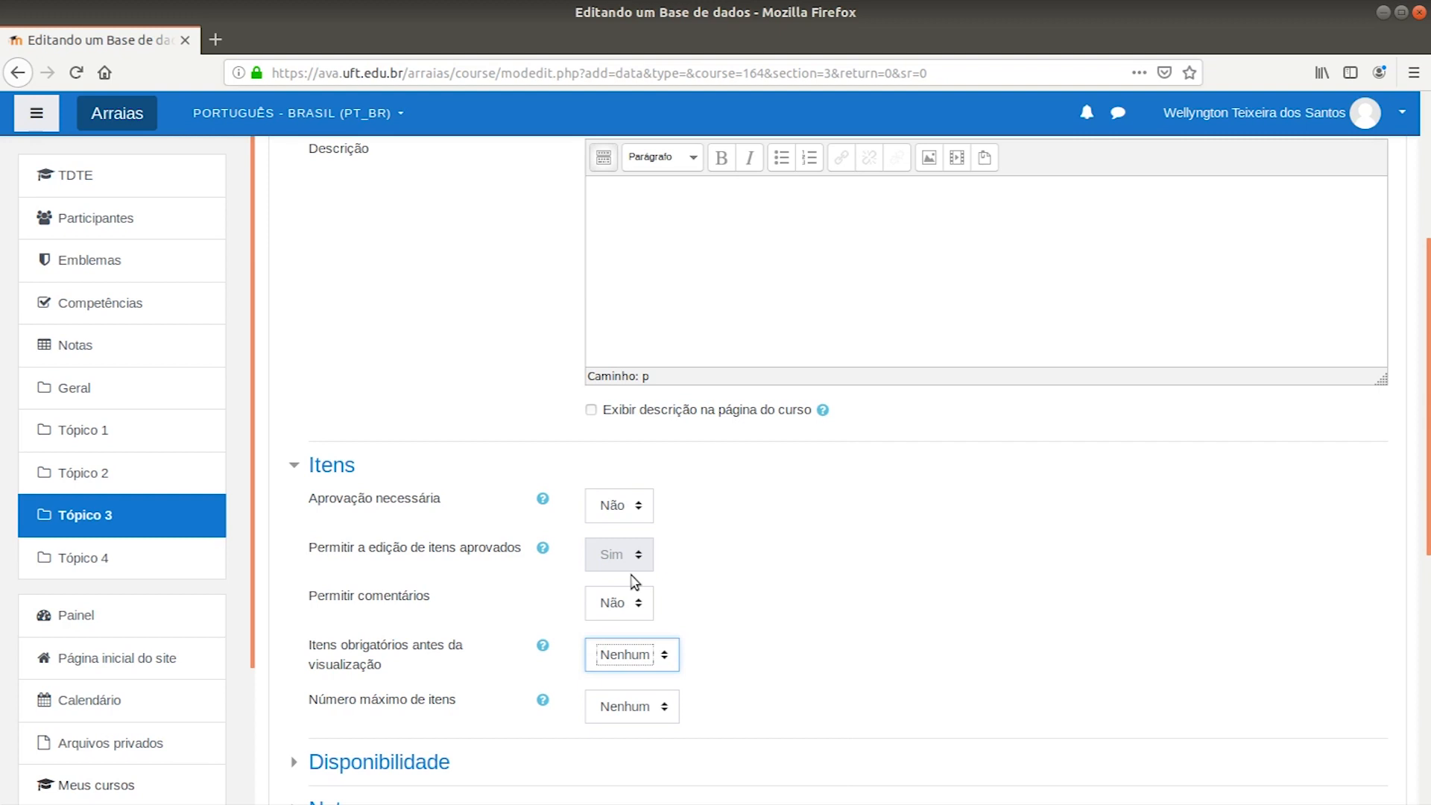
scroll(849, 645, down, 3)
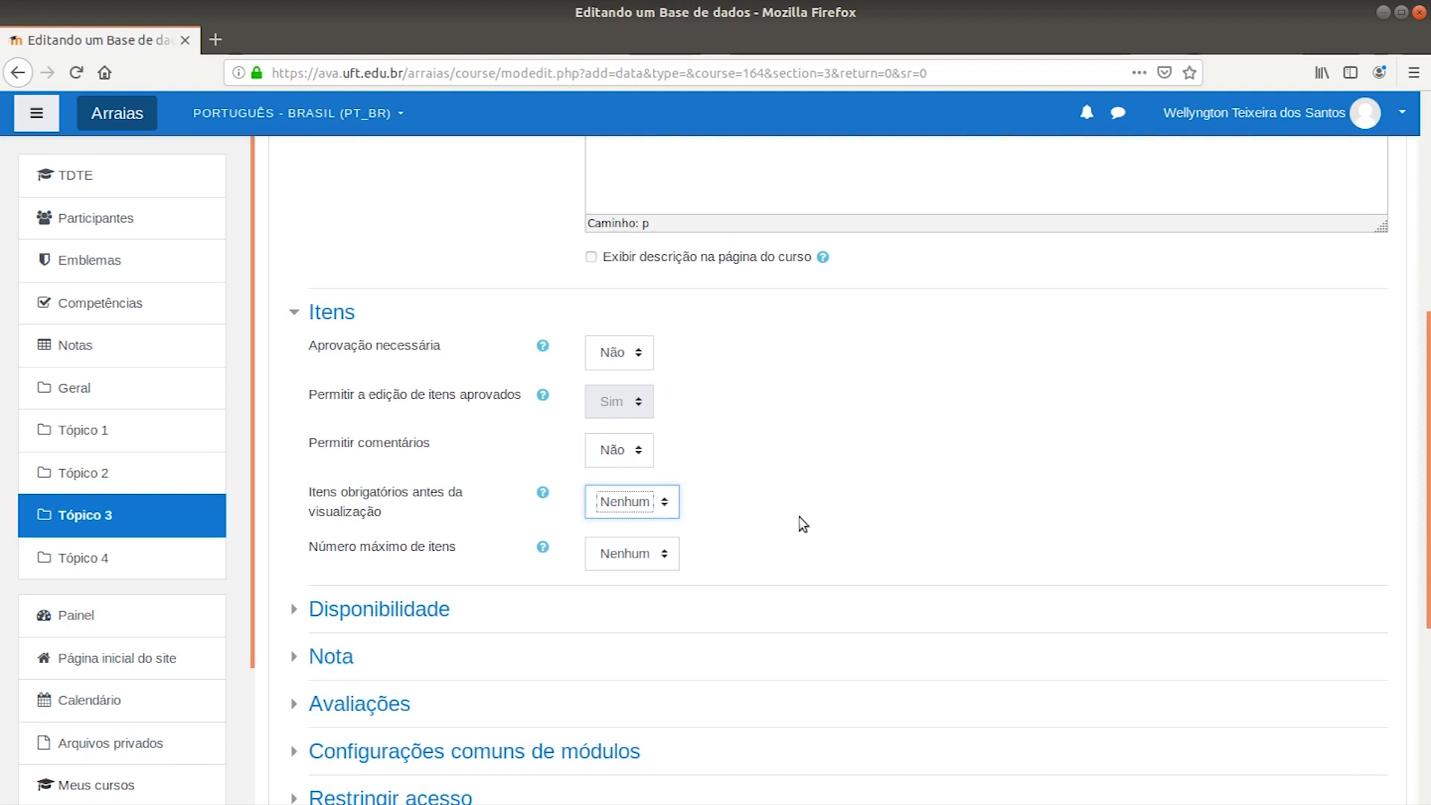
scroll(800, 522, down, 3)
Examine the database's Disponibilidade and Nota settings, including the choices for grade category
click(406, 510)
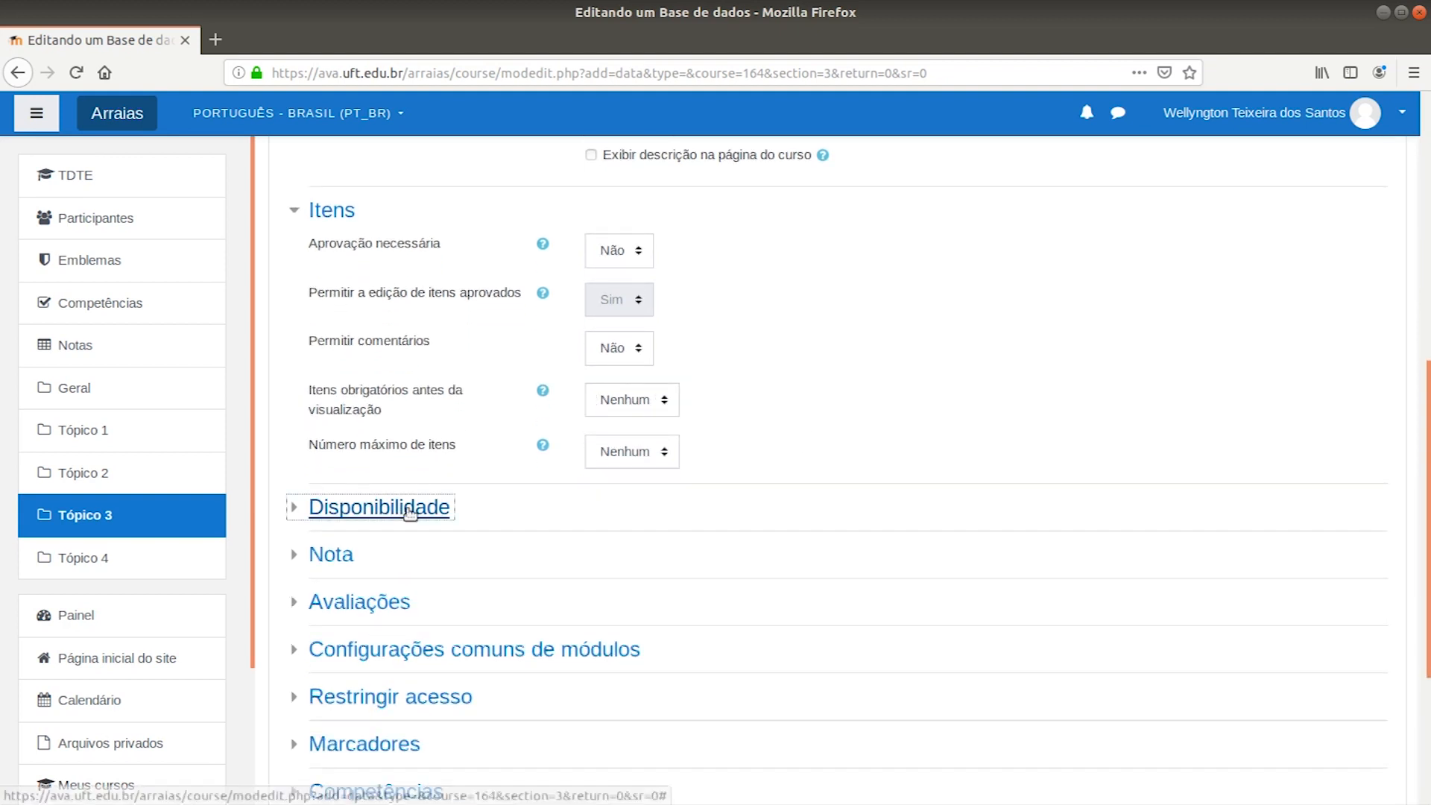
scroll(820, 497, down, 3)
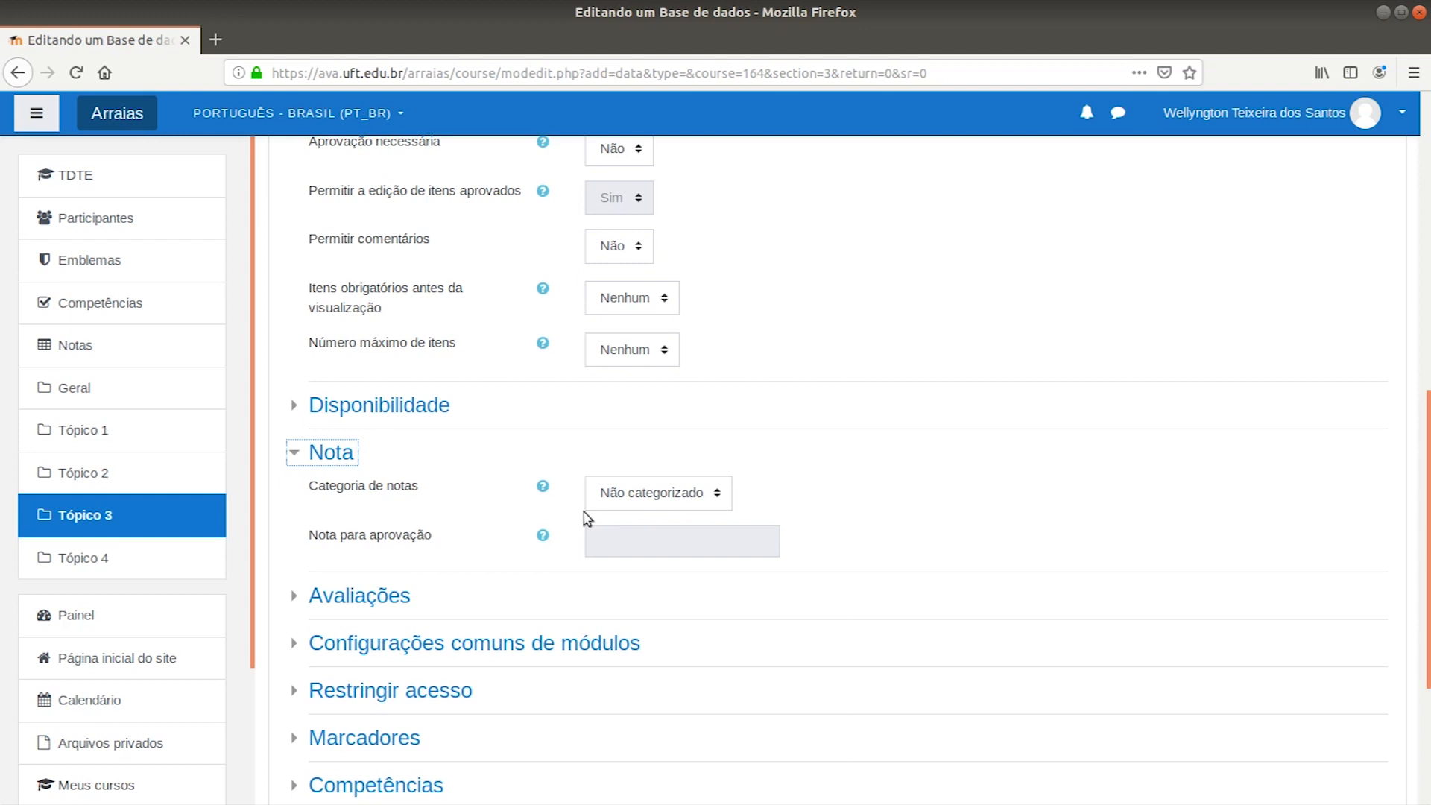
click(693, 495)
click(696, 495)
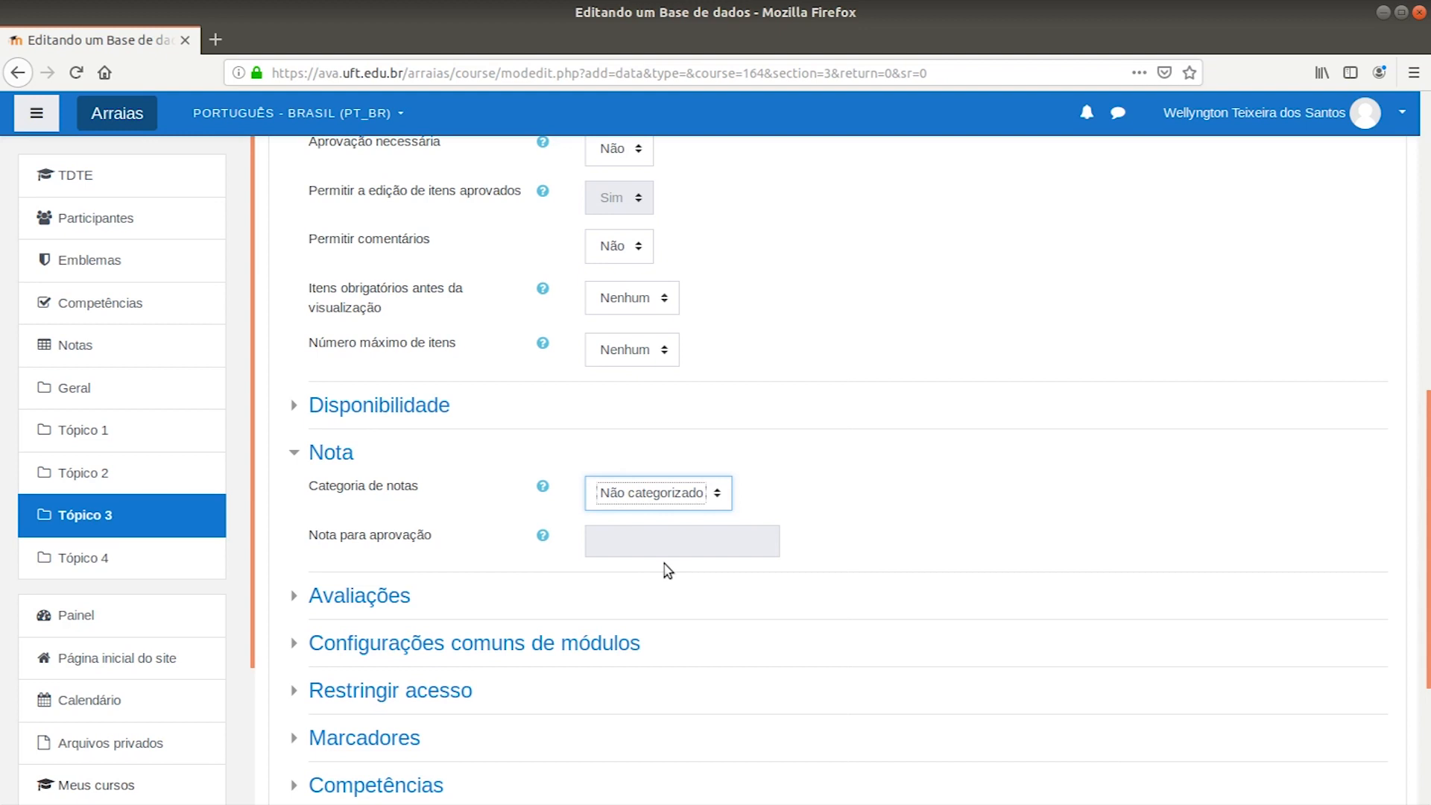
click(334, 454)
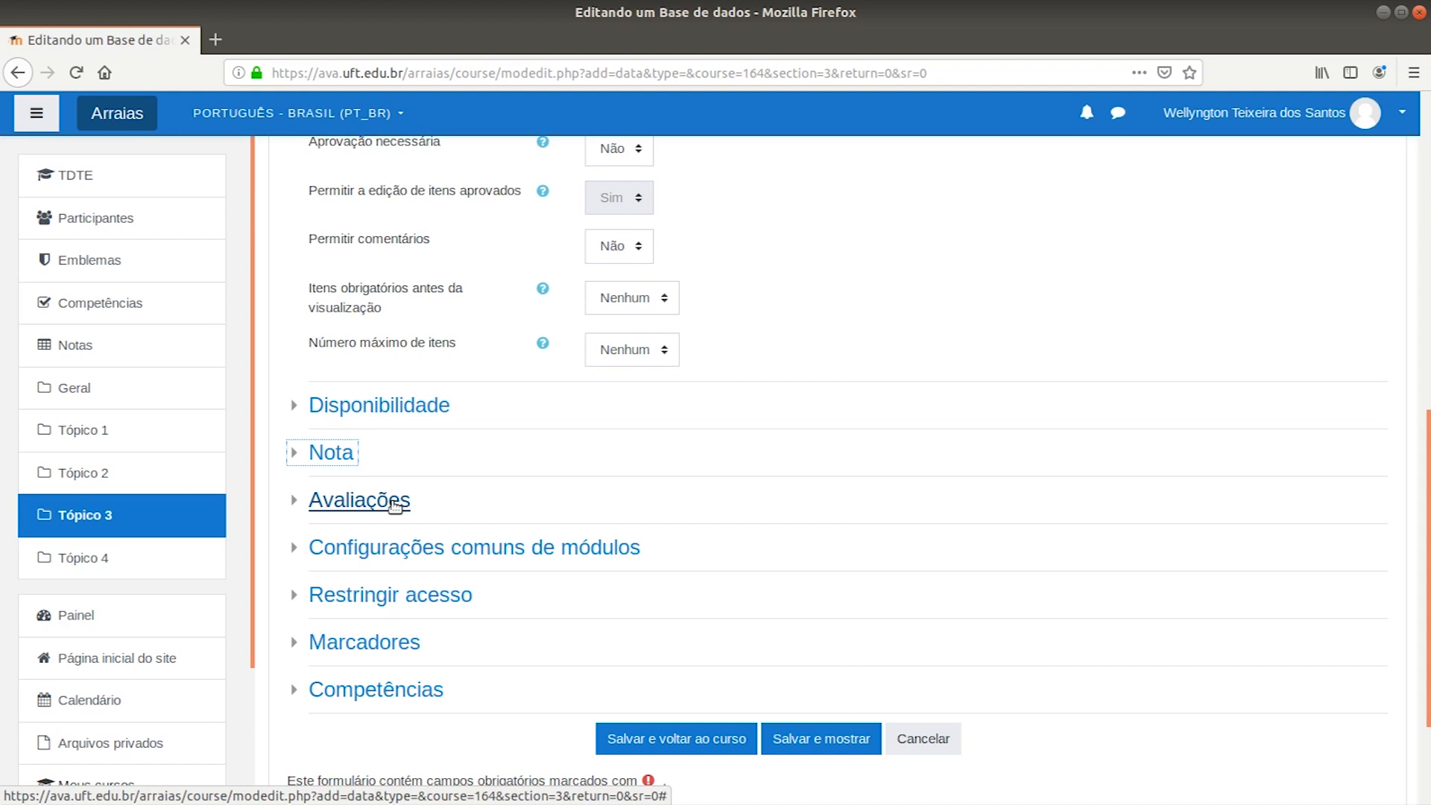
Review the database's Avaliações settings, and save the activity so that it is displayed
click(395, 503)
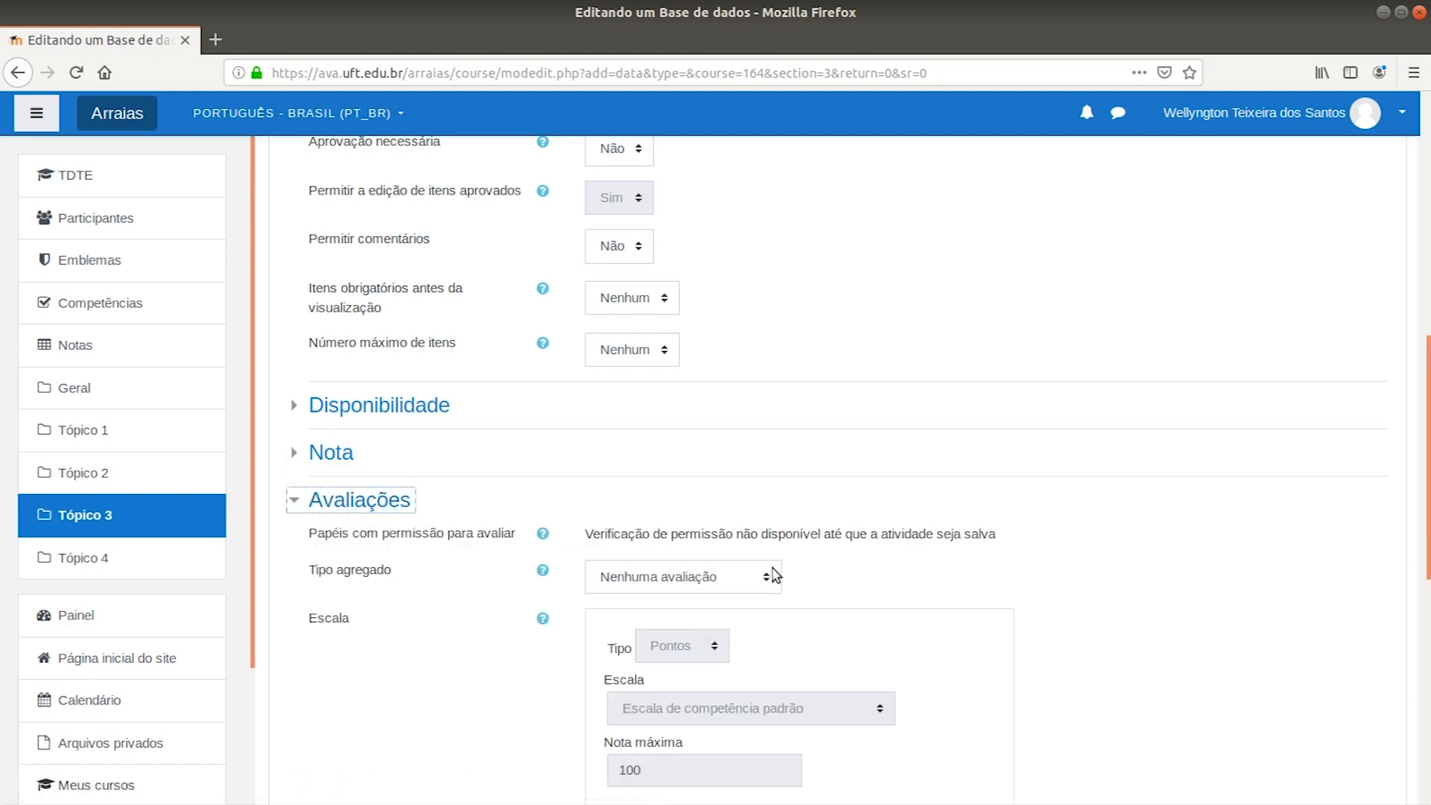
scroll(771, 572, down, 3)
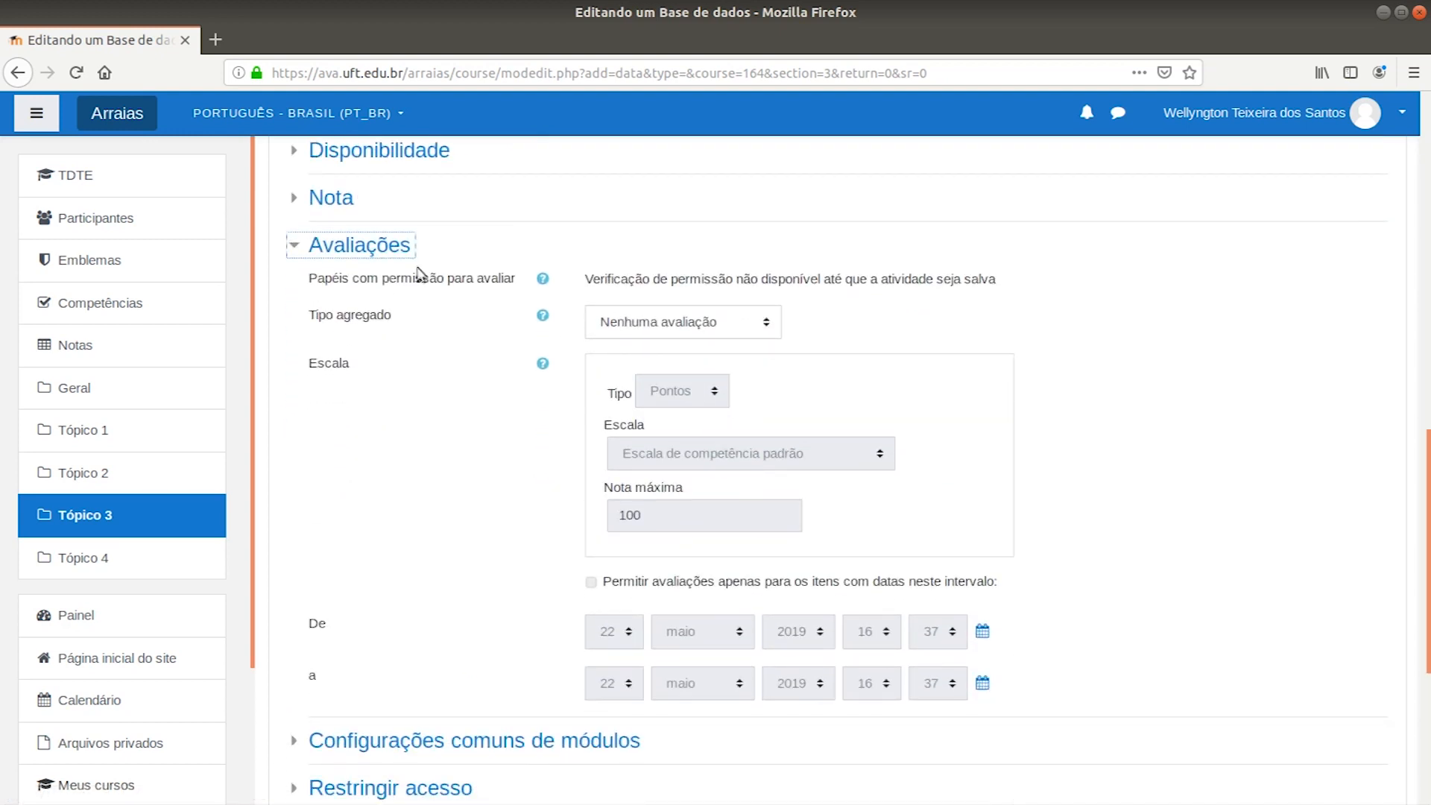
click(380, 252)
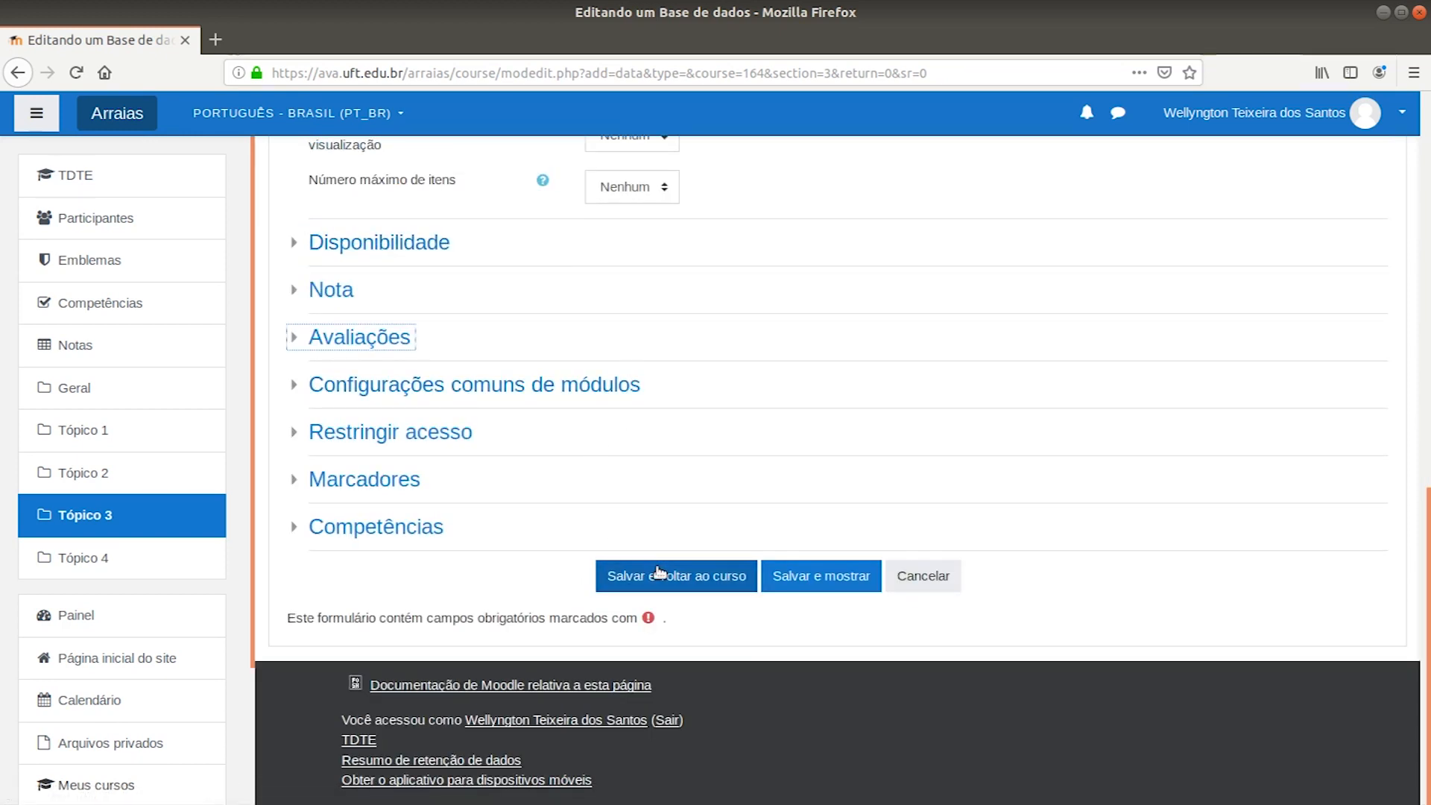
click(825, 585)
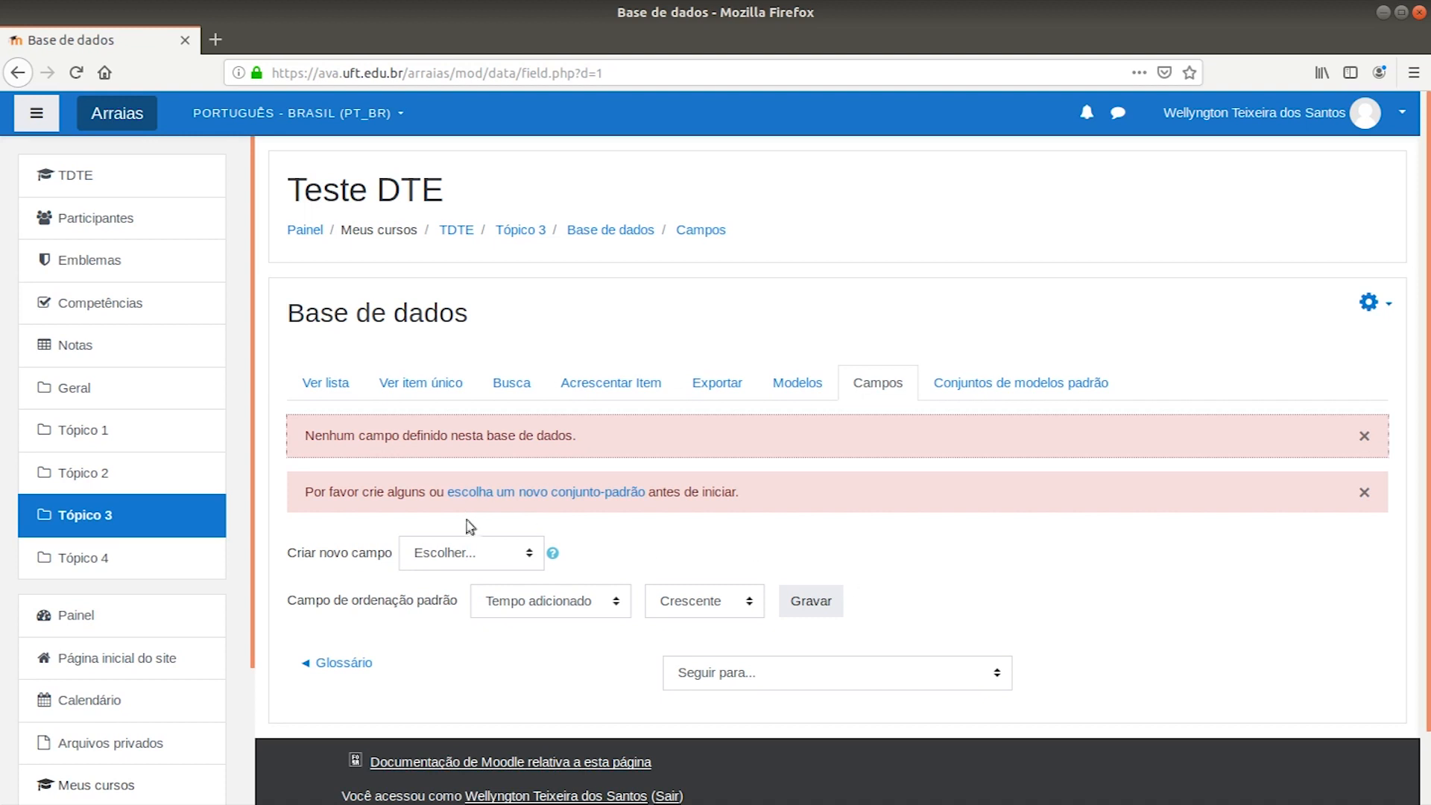
Create an Inserção de texto field named "Nome Completo" in the database
click(486, 557)
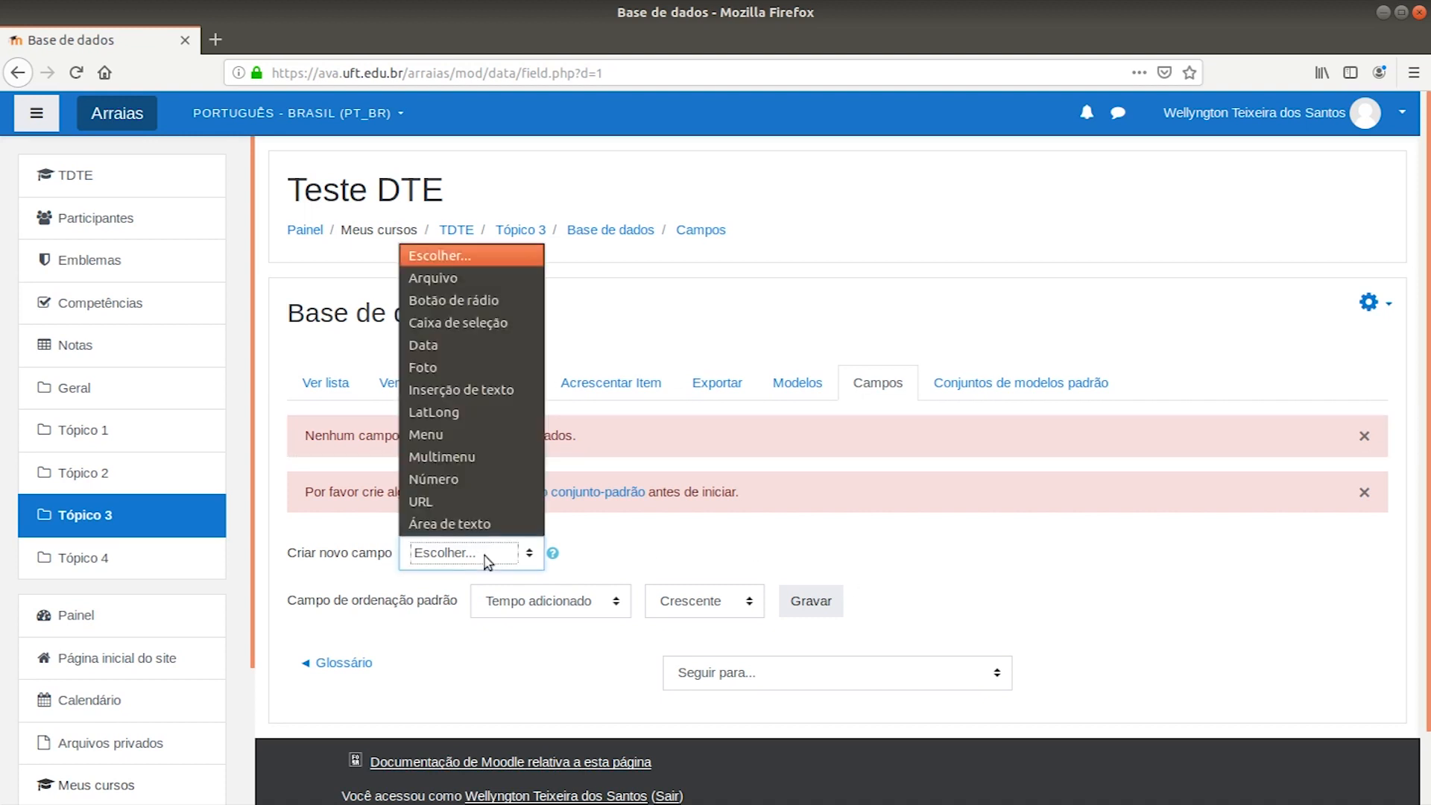
click(496, 388)
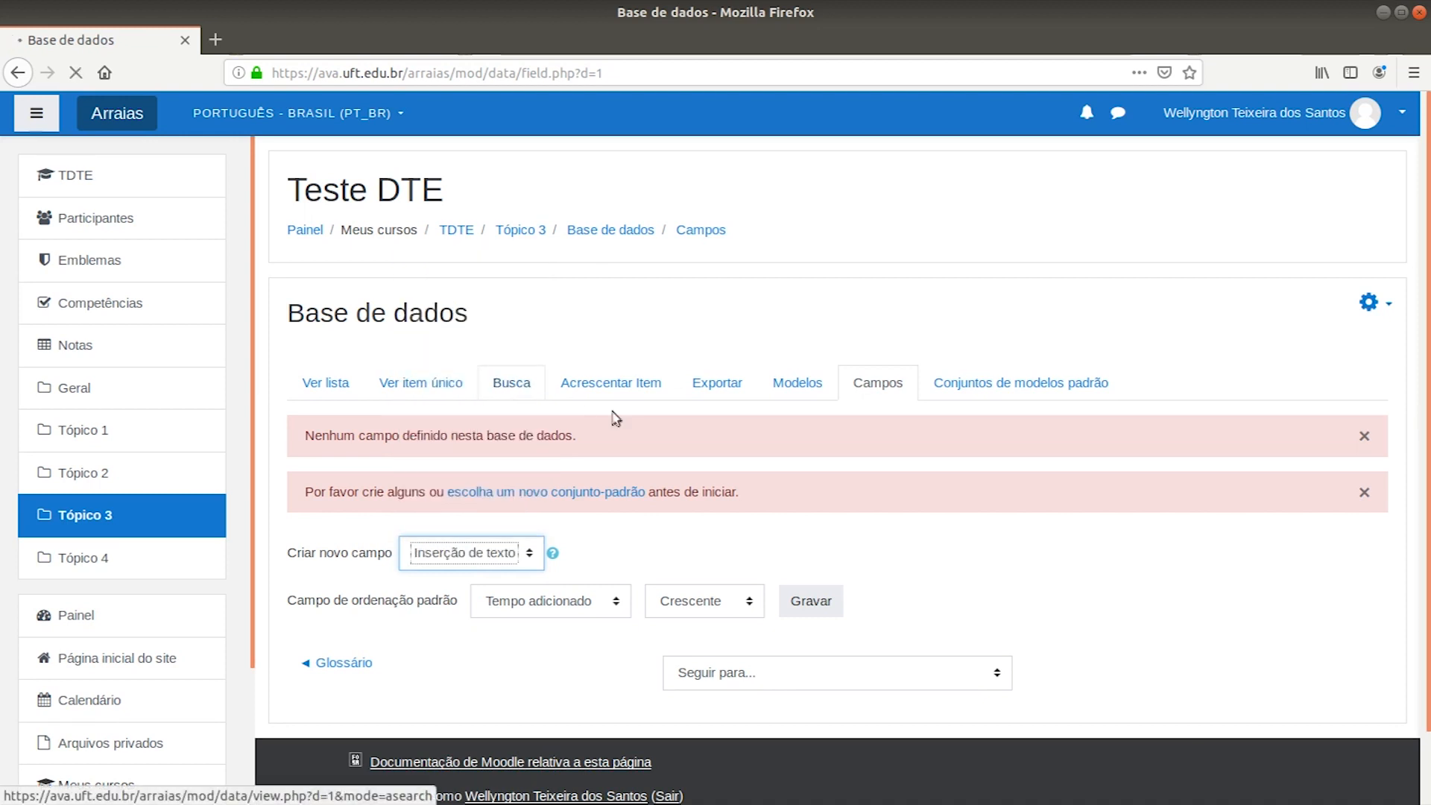
click(693, 498)
scroll(1215, 535, down, 3)
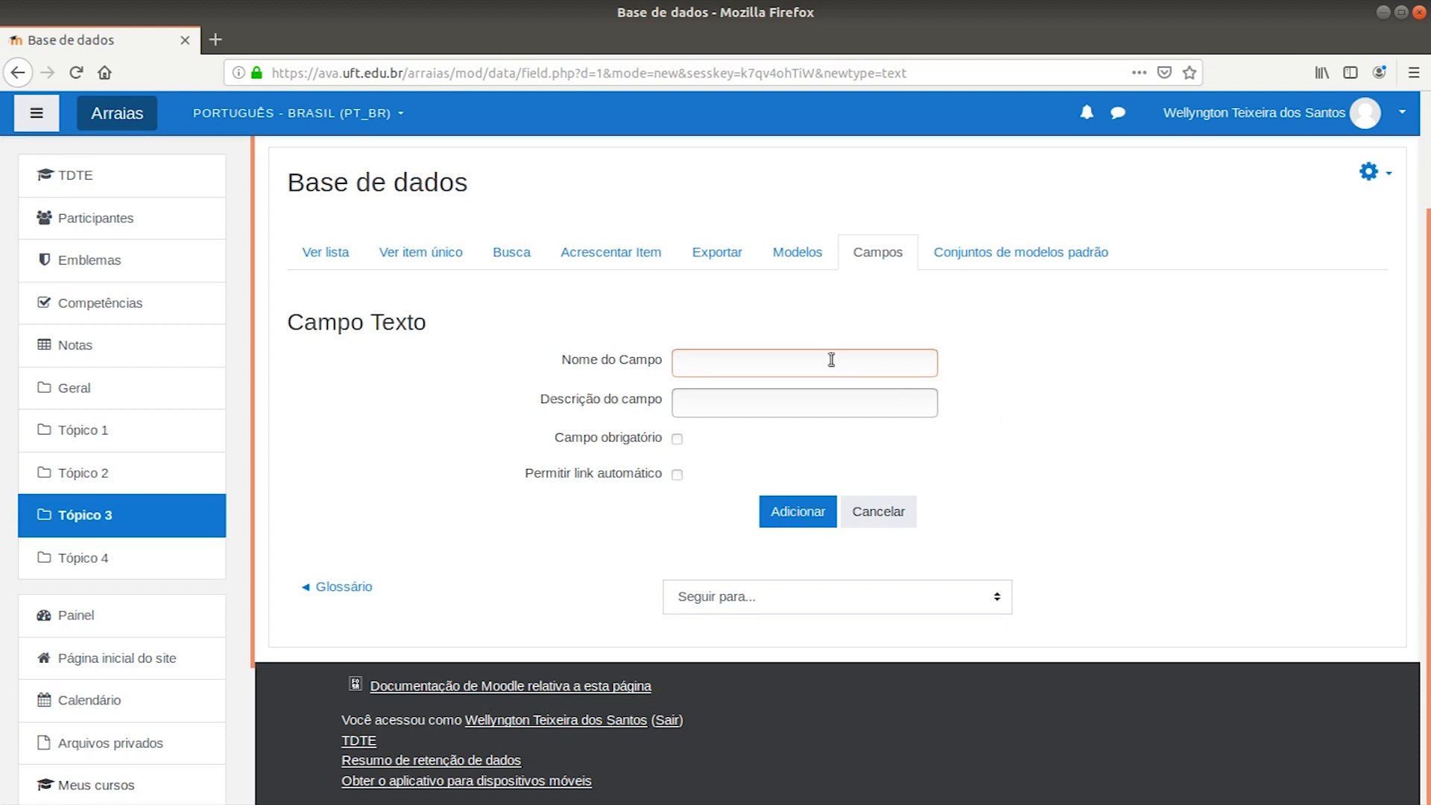
text(Nome Completo)
click(816, 514)
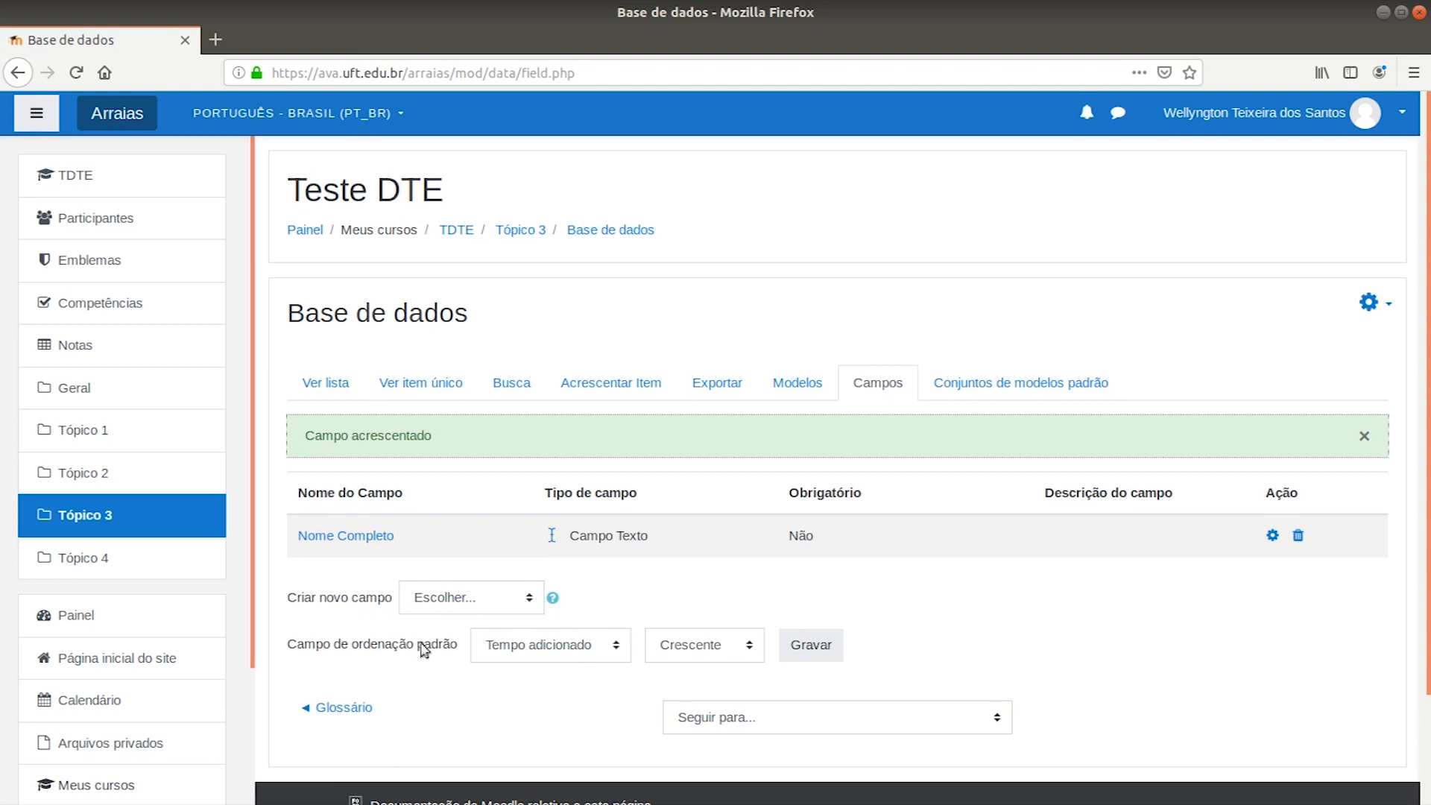
Create a Caixa de seleção field named "Sexo" in the database, with the options "Masculino" and "Feminino"
scroll(422, 730, down, 1)
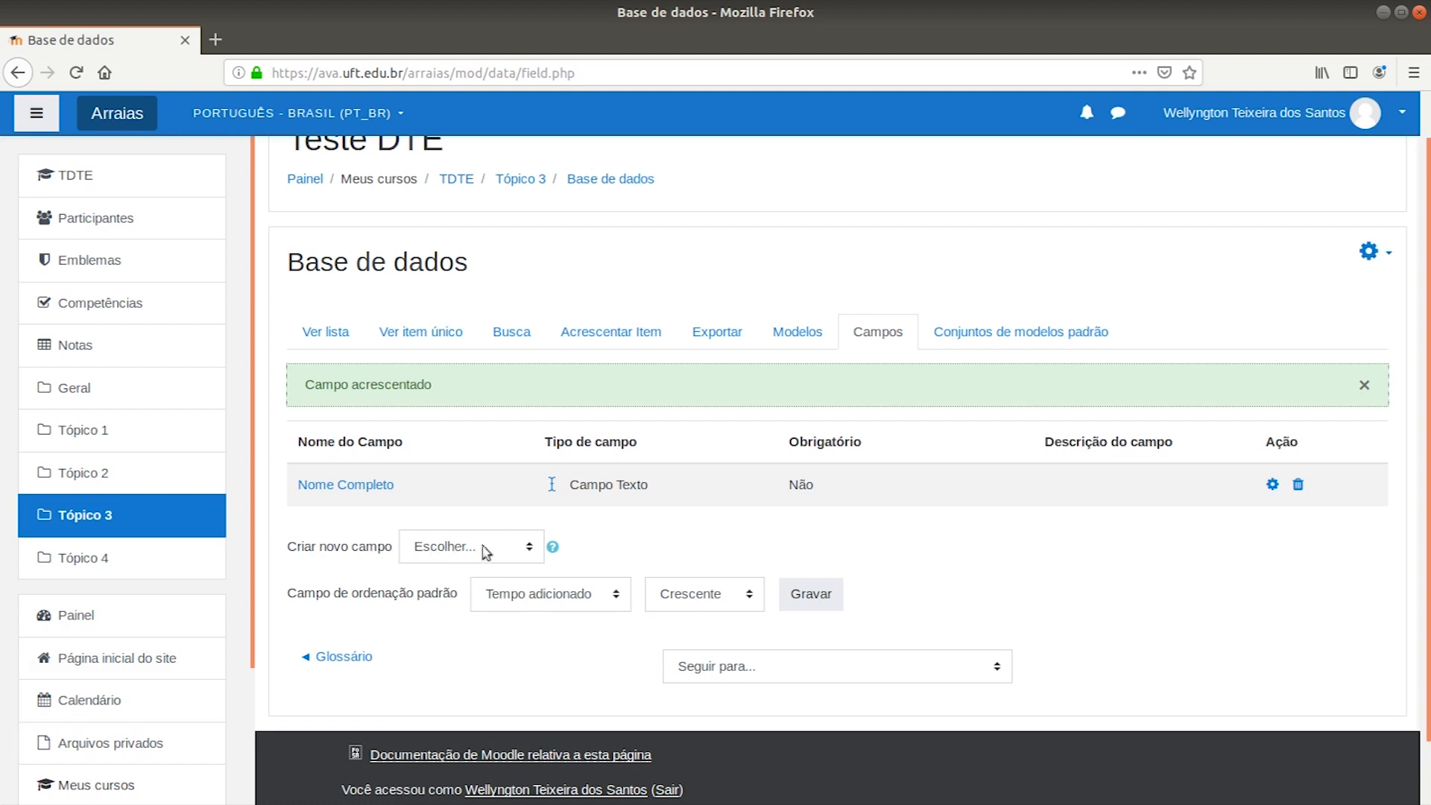
click(514, 548)
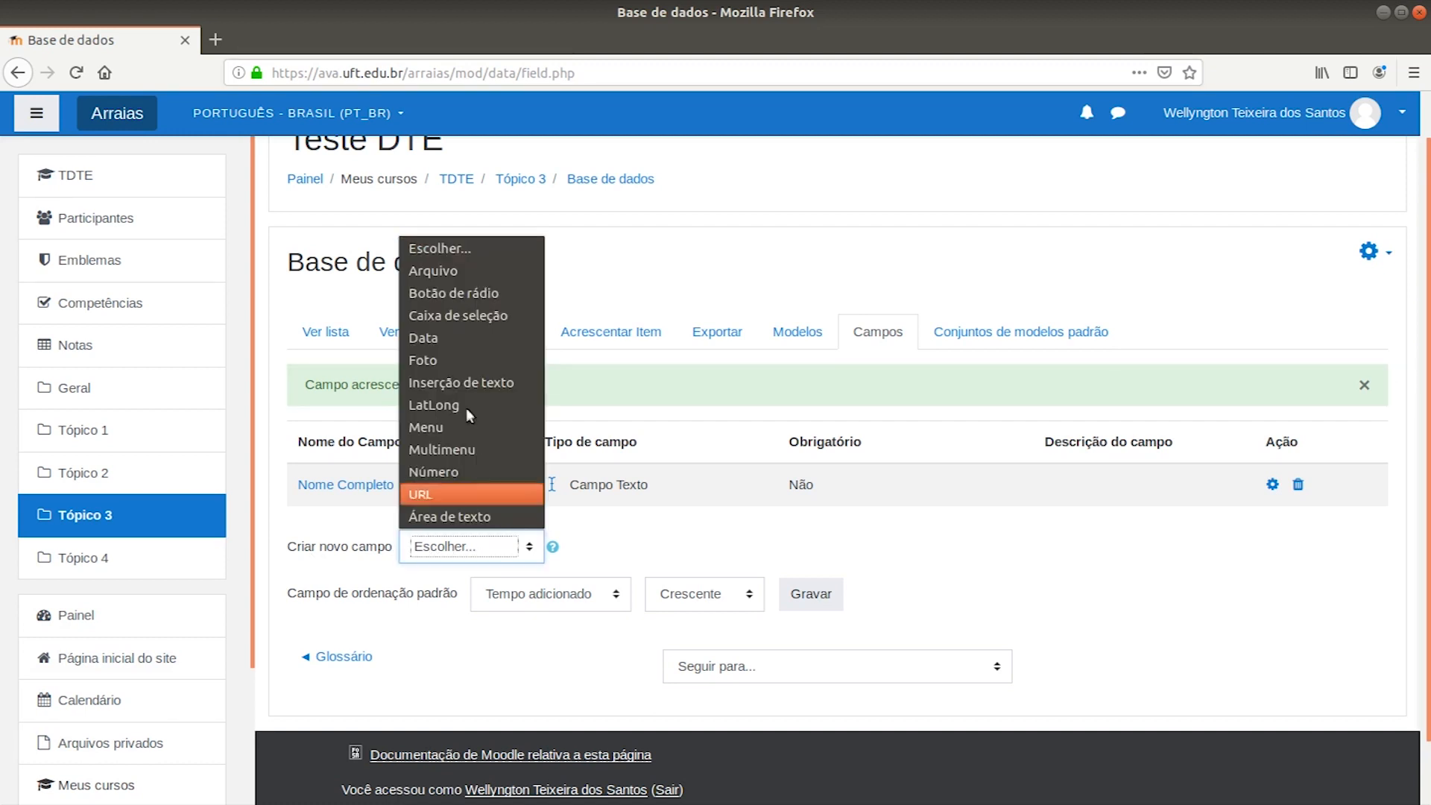
click(495, 316)
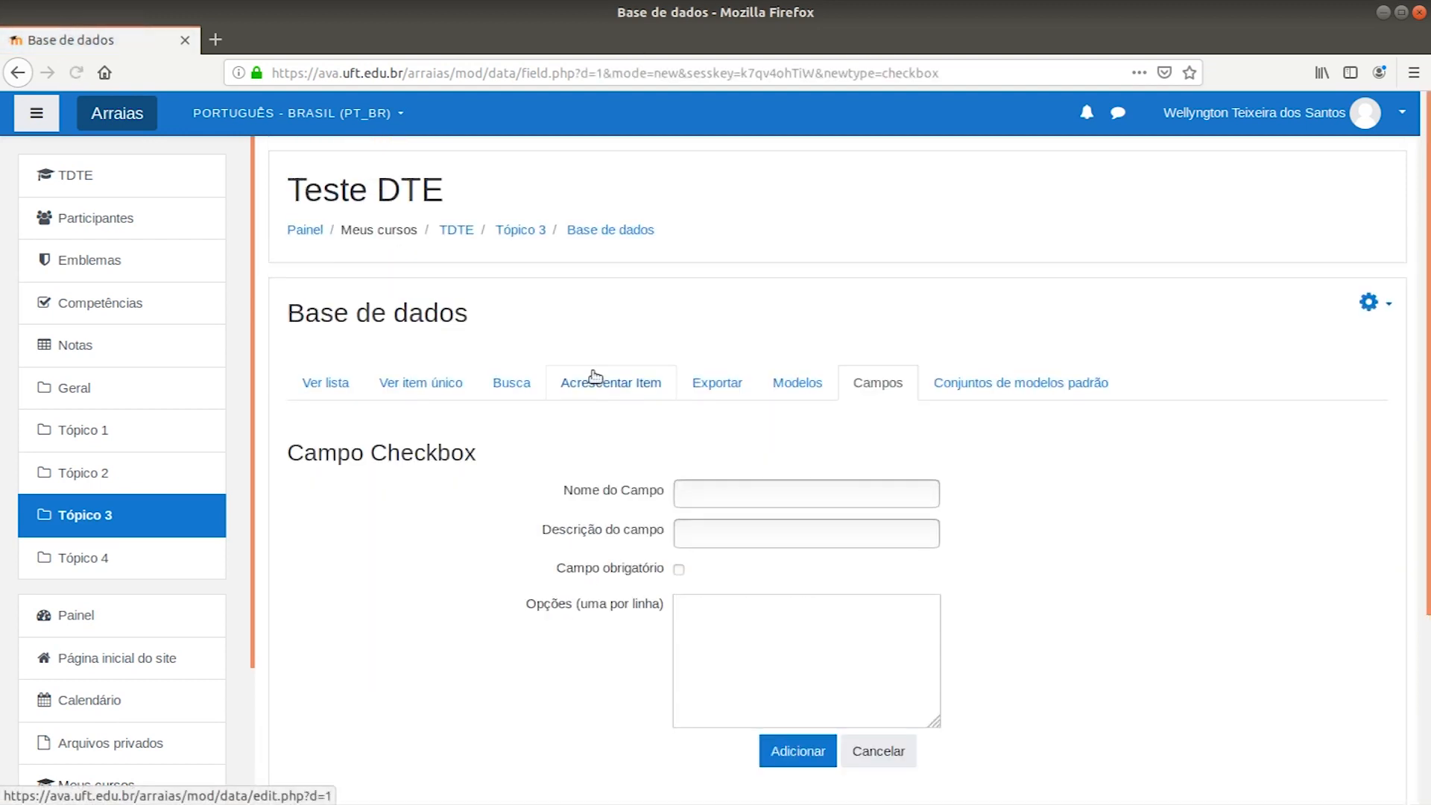
click(798, 485)
text(Sexo)
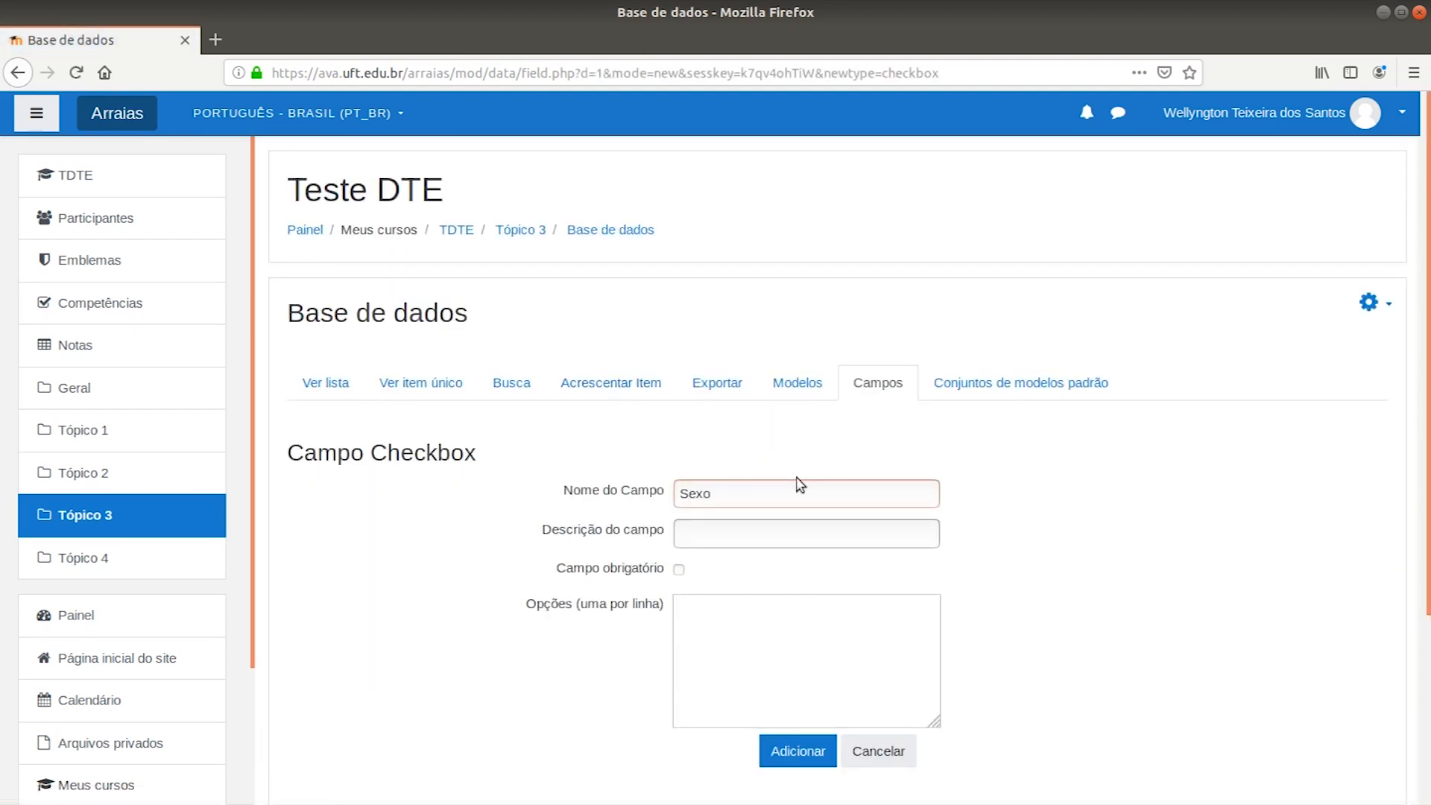
click(701, 604)
text(Masculino)
key(Return)
text(Feminino)
scroll(857, 663, down, 3)
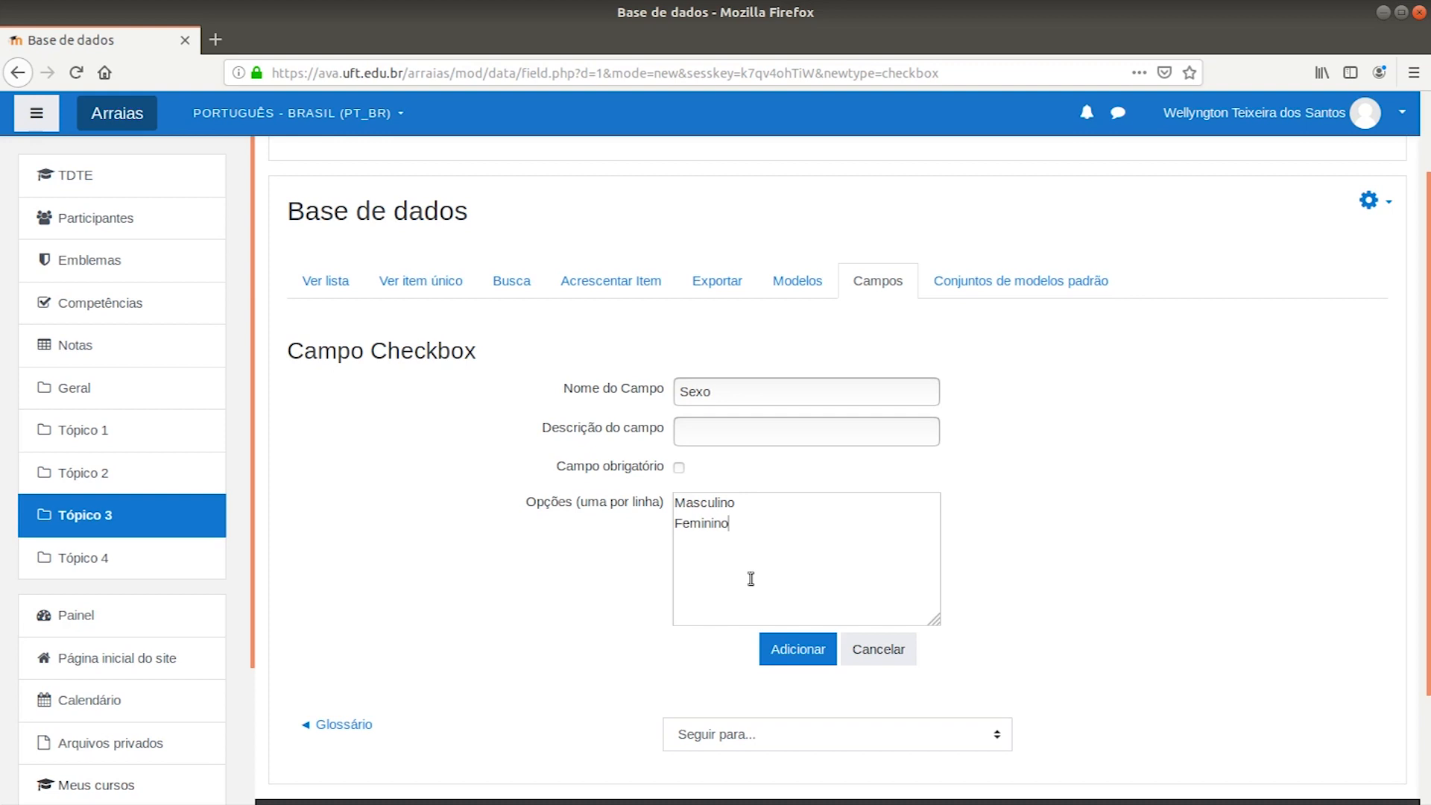
click(819, 654)
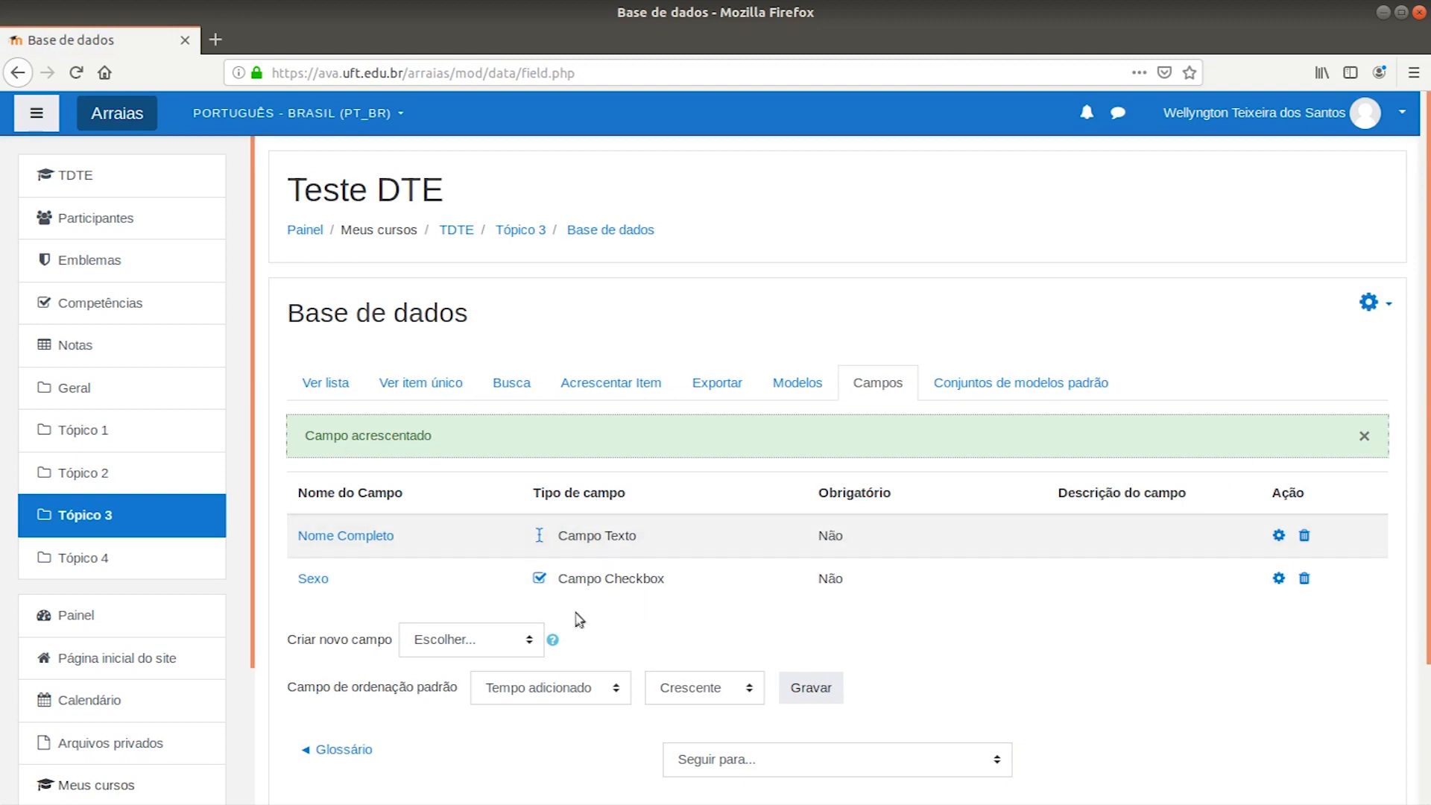
Create a Foto field named "Foto" in the database, with a maximum size of 5Mb
click(524, 642)
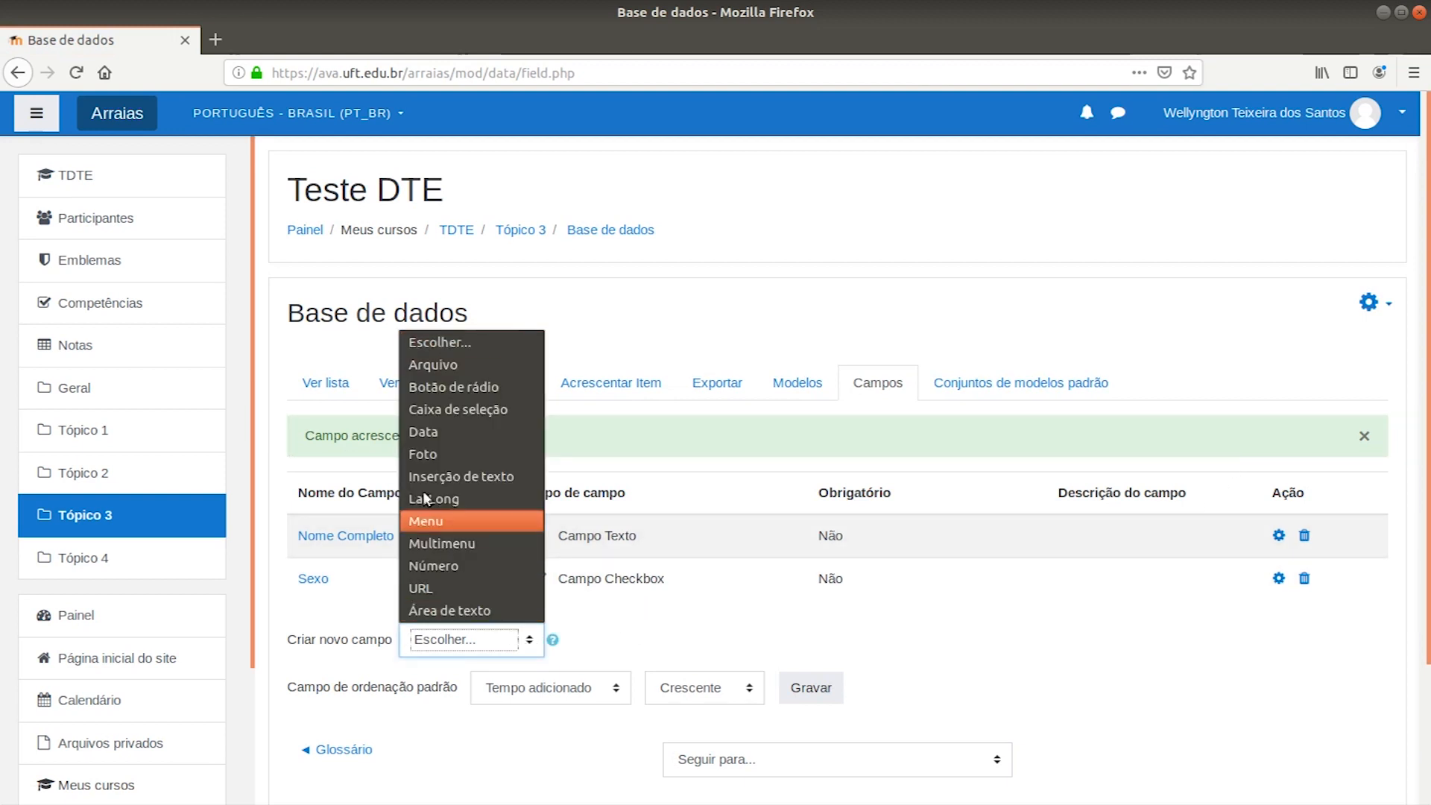
click(437, 450)
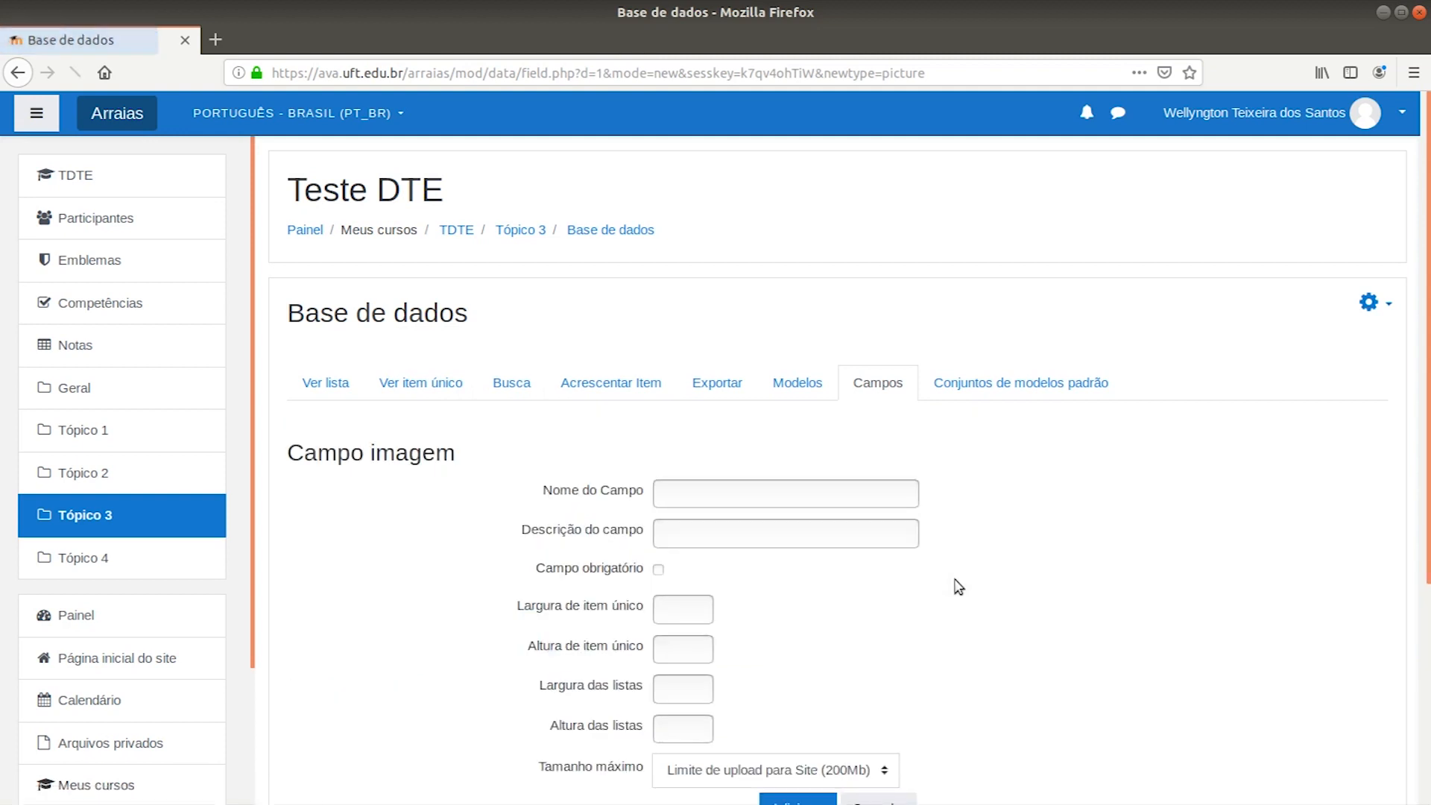
scroll(1127, 706, down, 2)
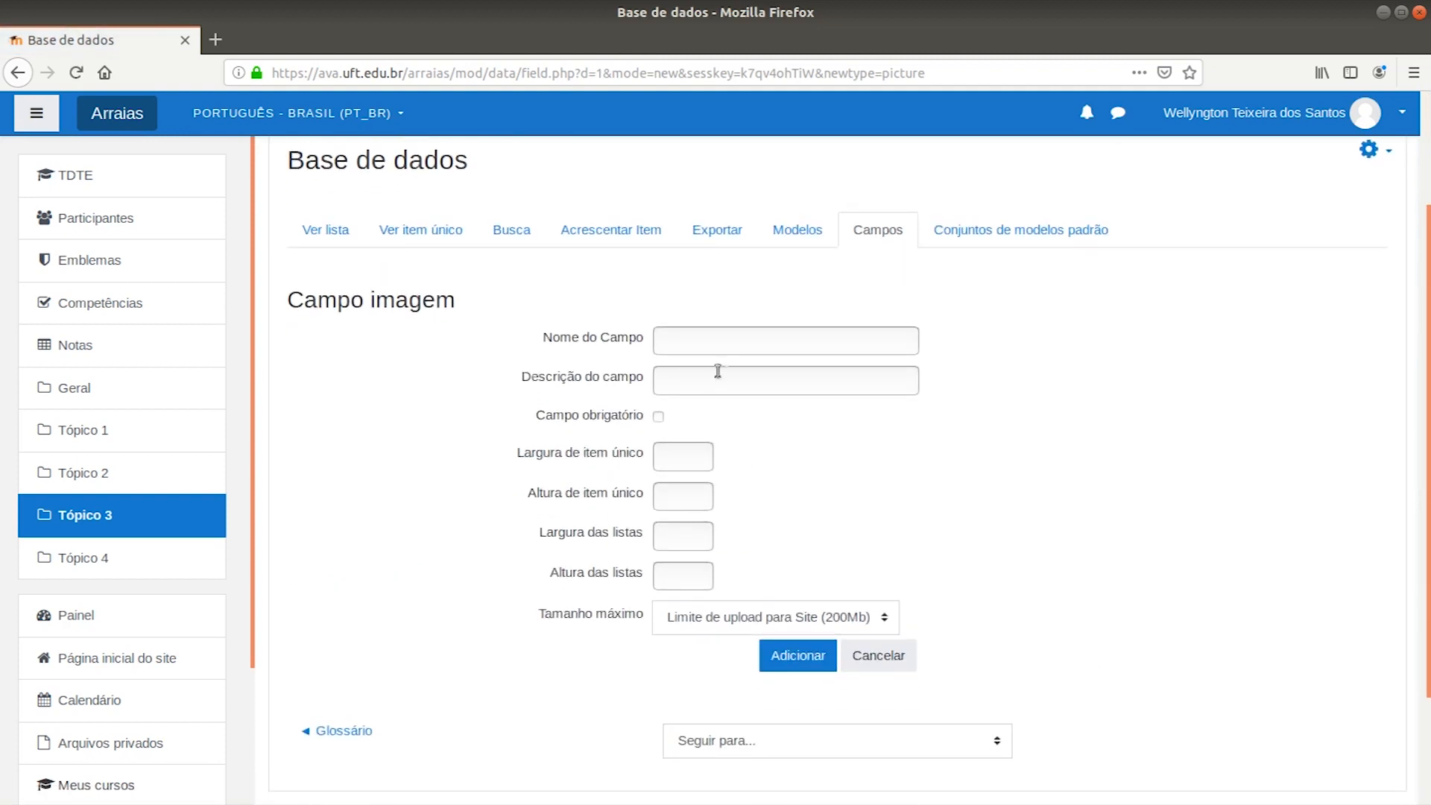
click(803, 345)
text(Foto)
click(858, 617)
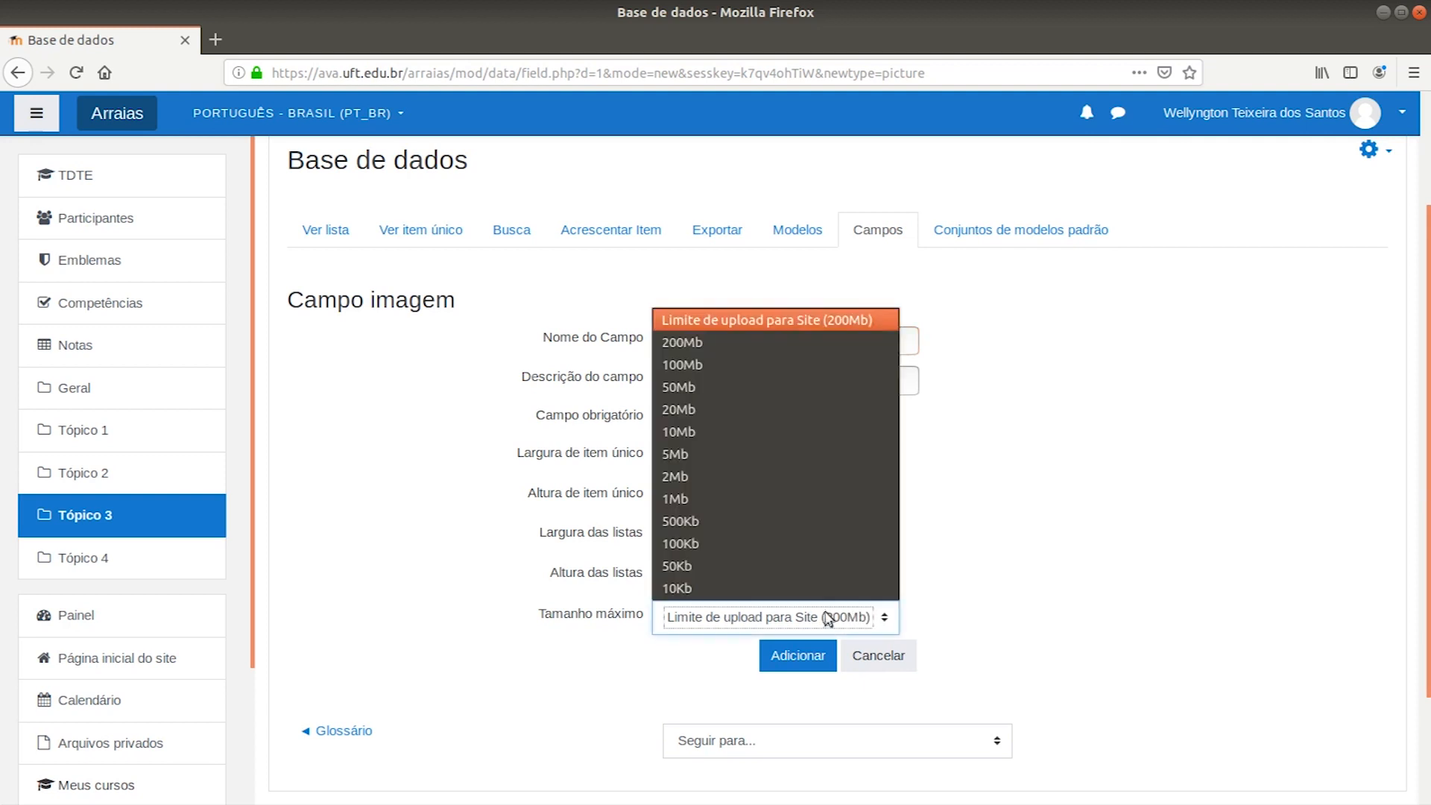
click(690, 453)
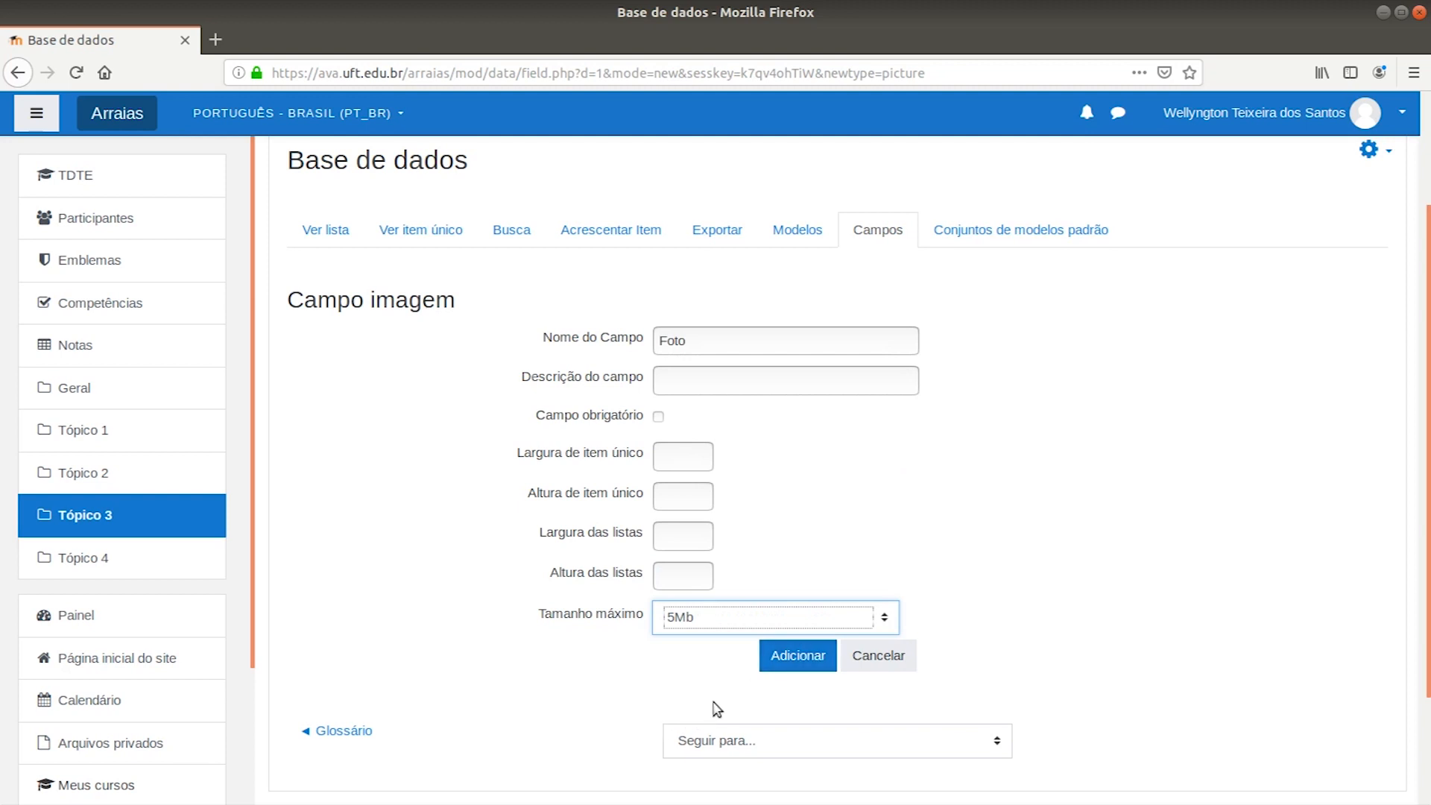
click(792, 658)
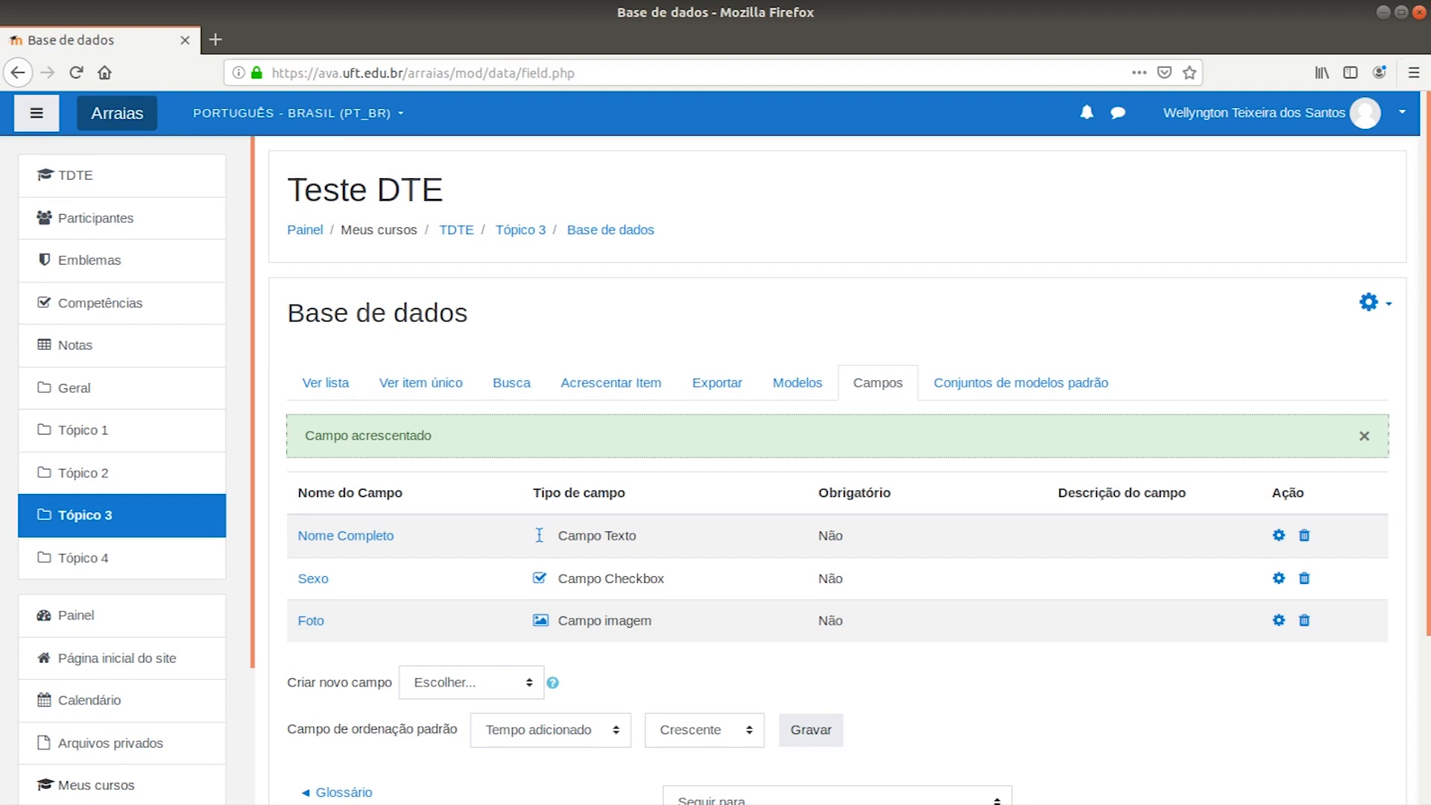
Examine the database's form for adding a new item and its list view
click(640, 383)
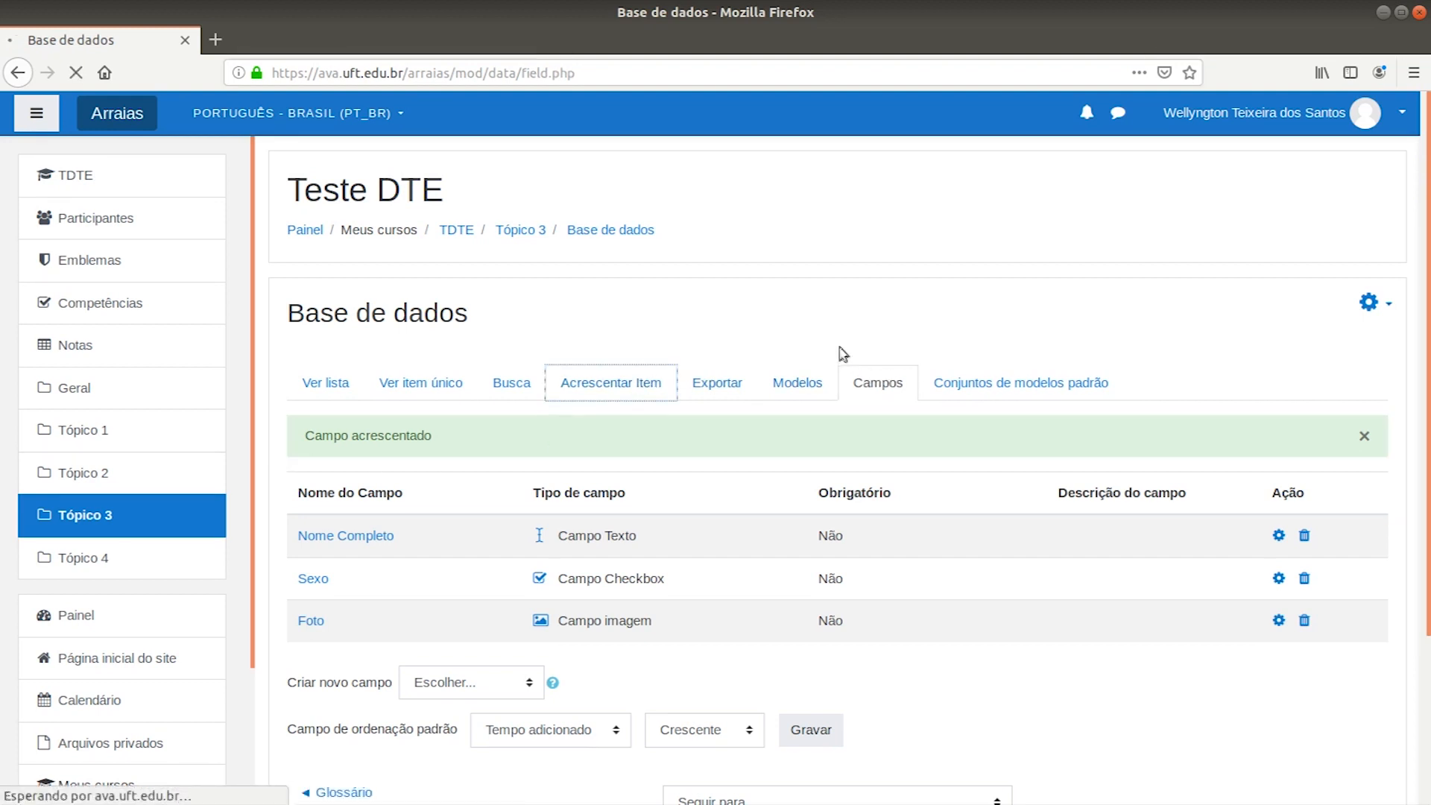
scroll(1065, 529, down, 5)
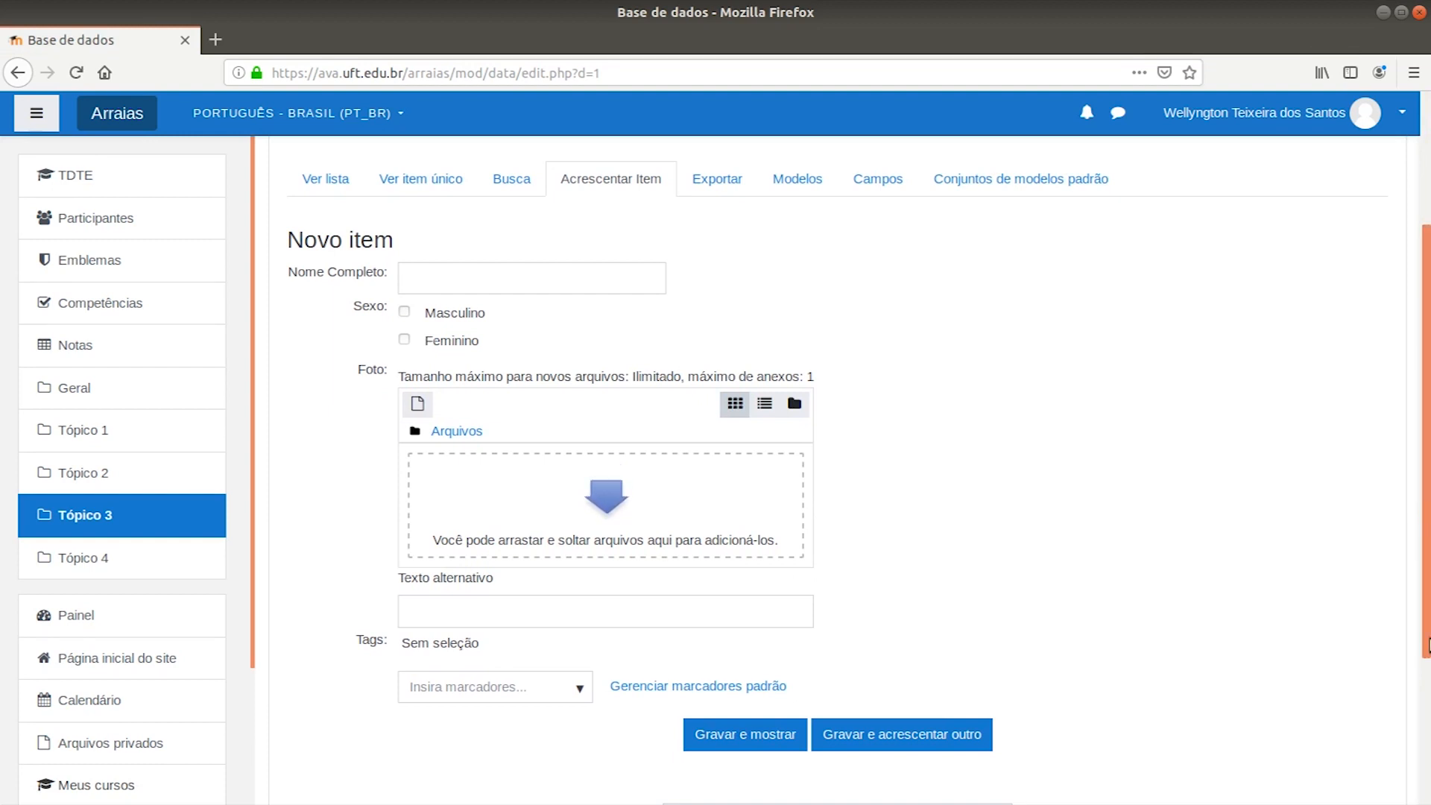
scroll(1105, 489, up, 5)
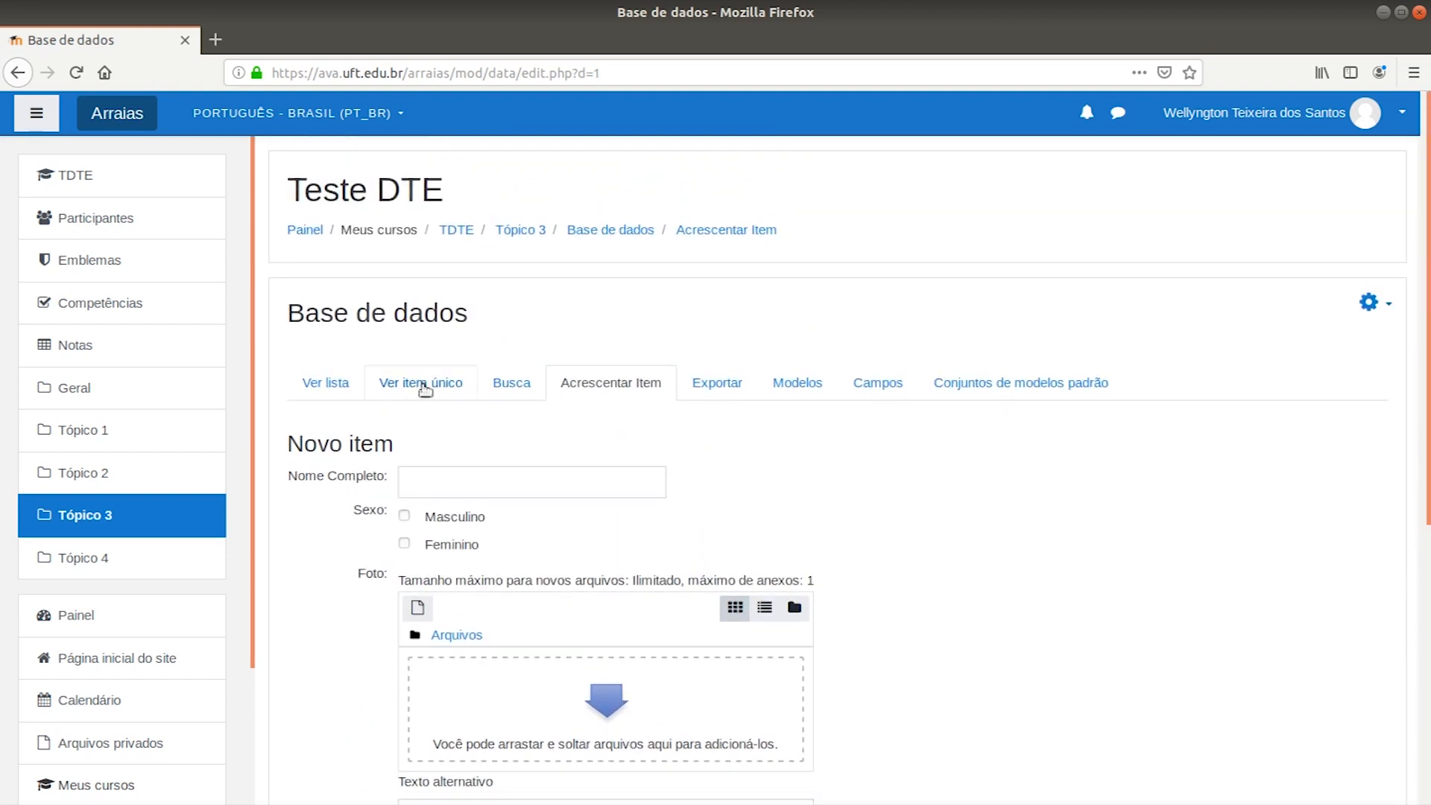
click(349, 393)
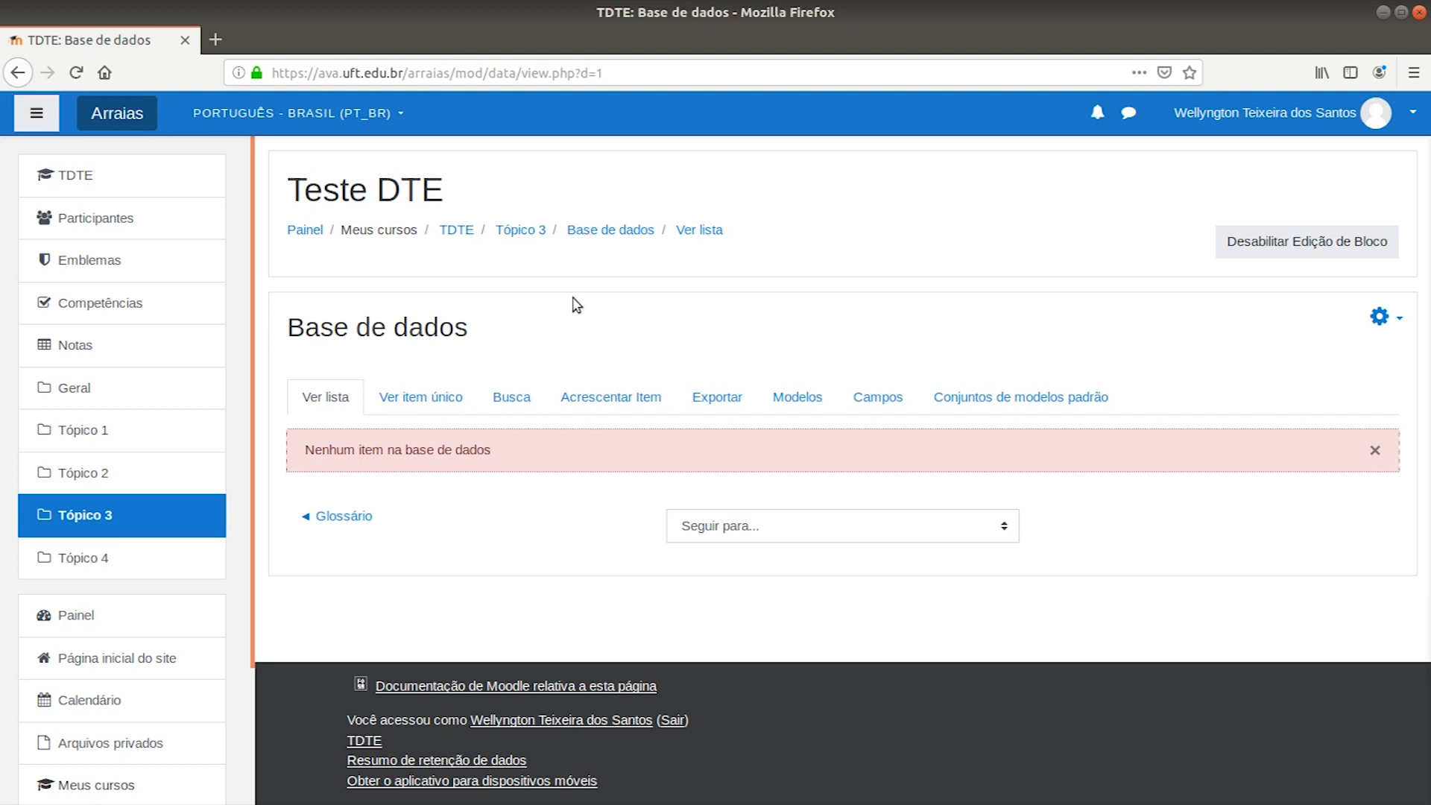
Return to the course page and add a Questionário activity to Tópico 1
click(520, 230)
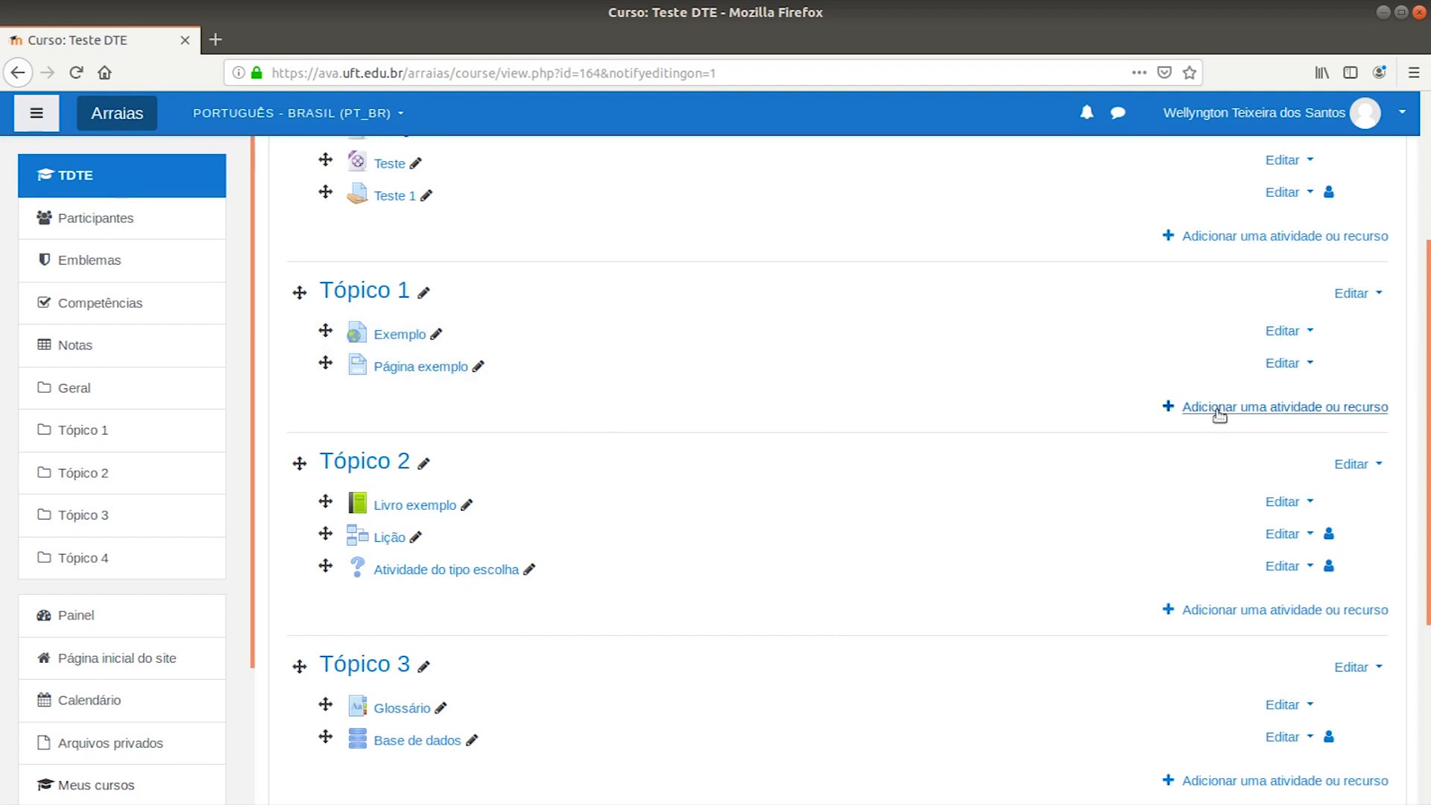
click(1177, 409)
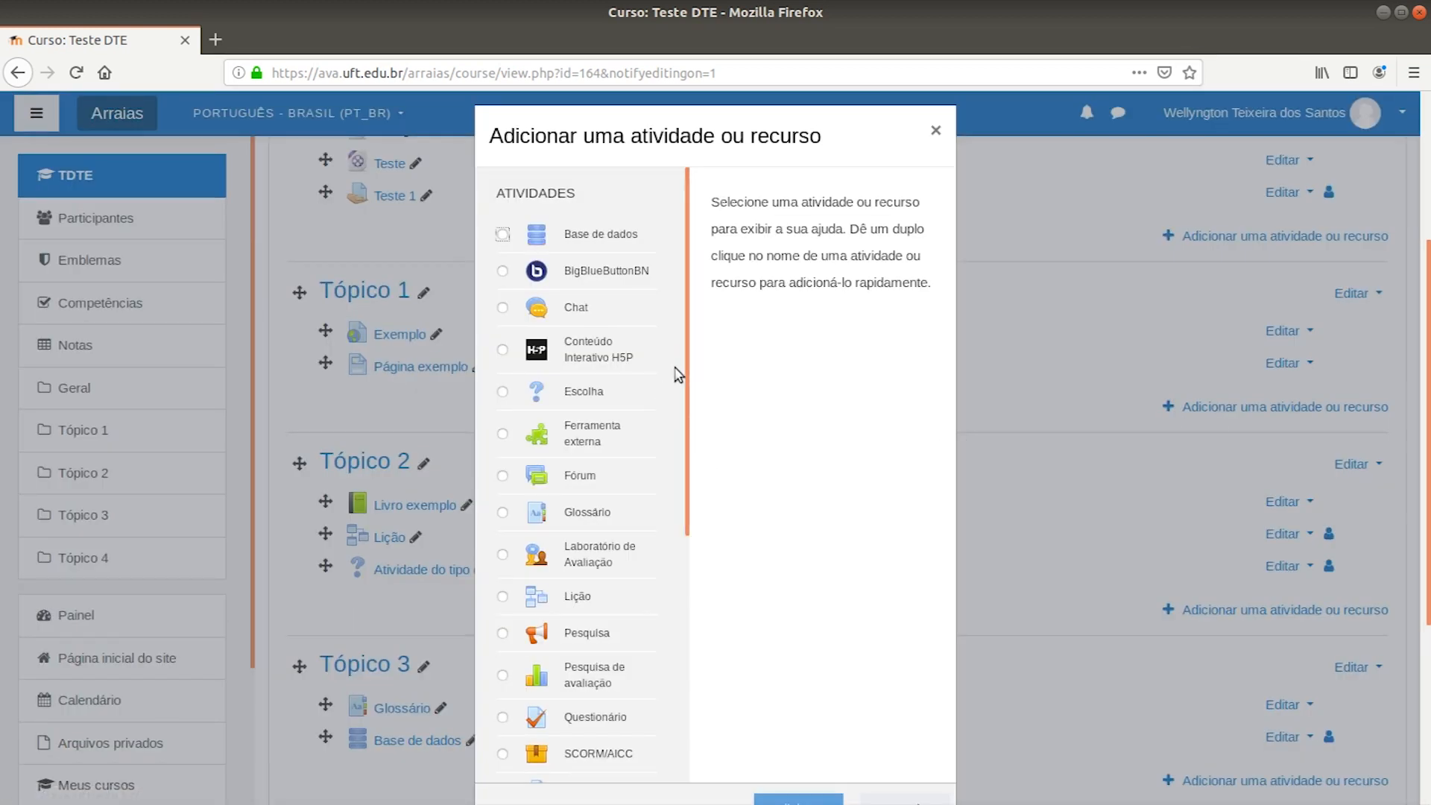
click(528, 719)
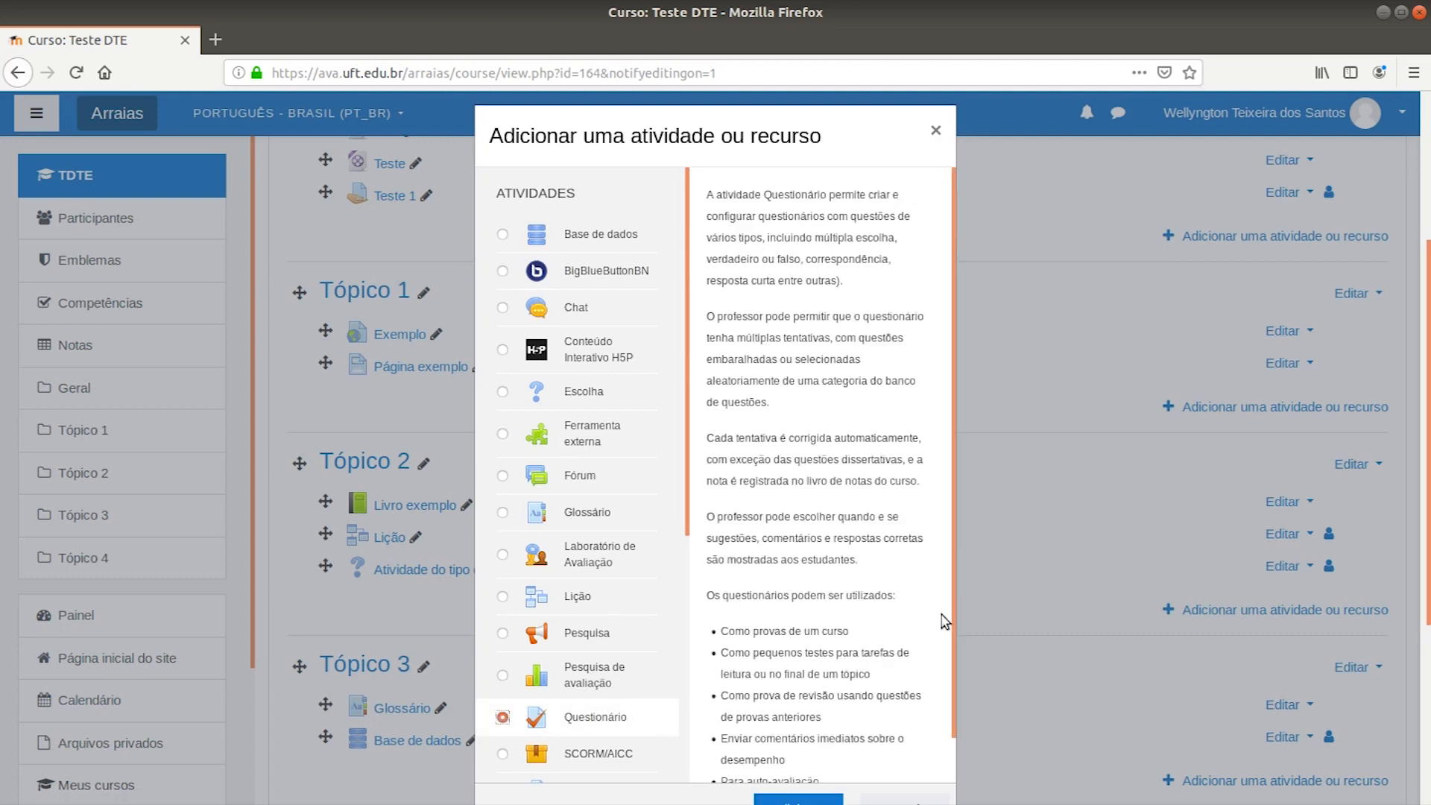
scroll(823, 661, down, 5)
scroll(857, 693, down, 3)
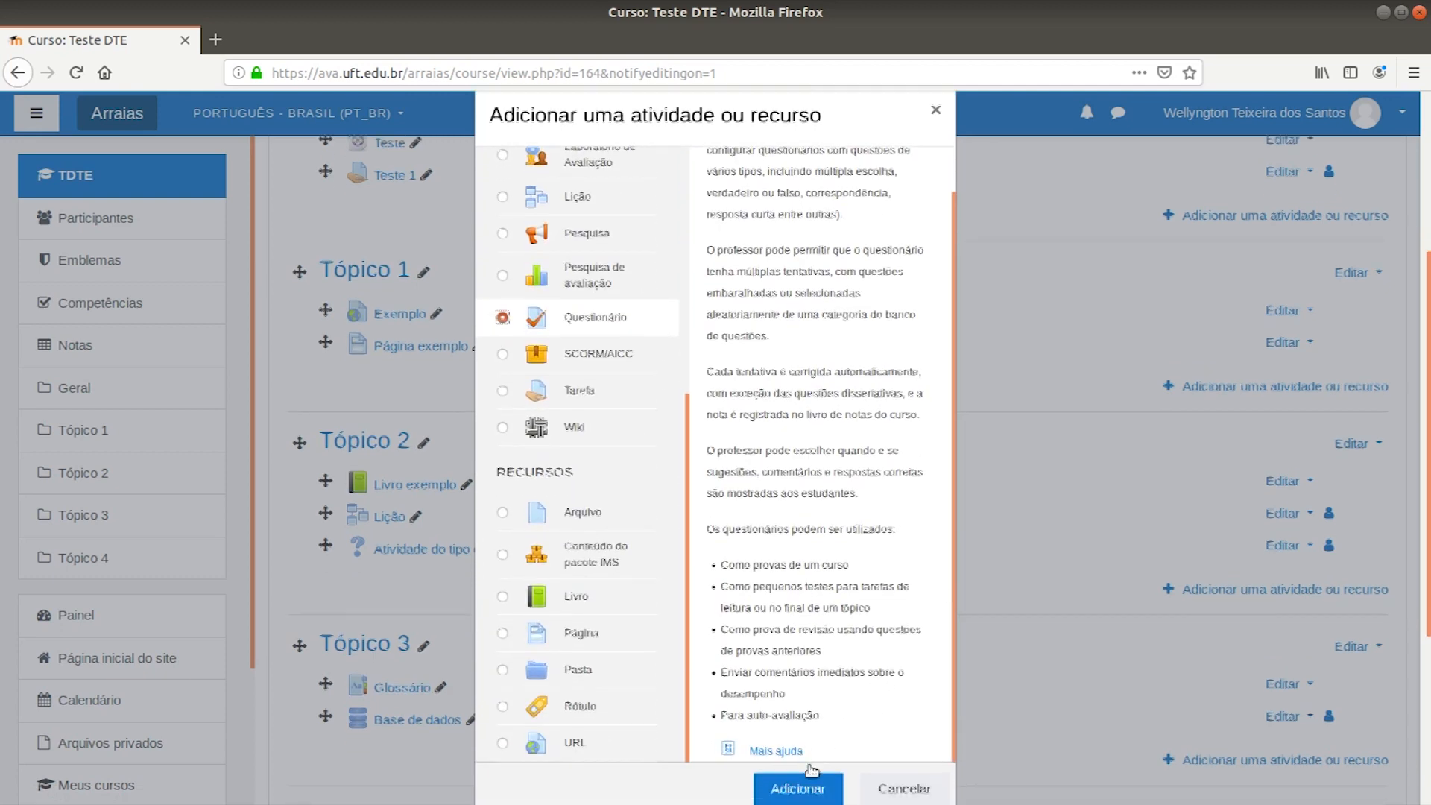
click(814, 661)
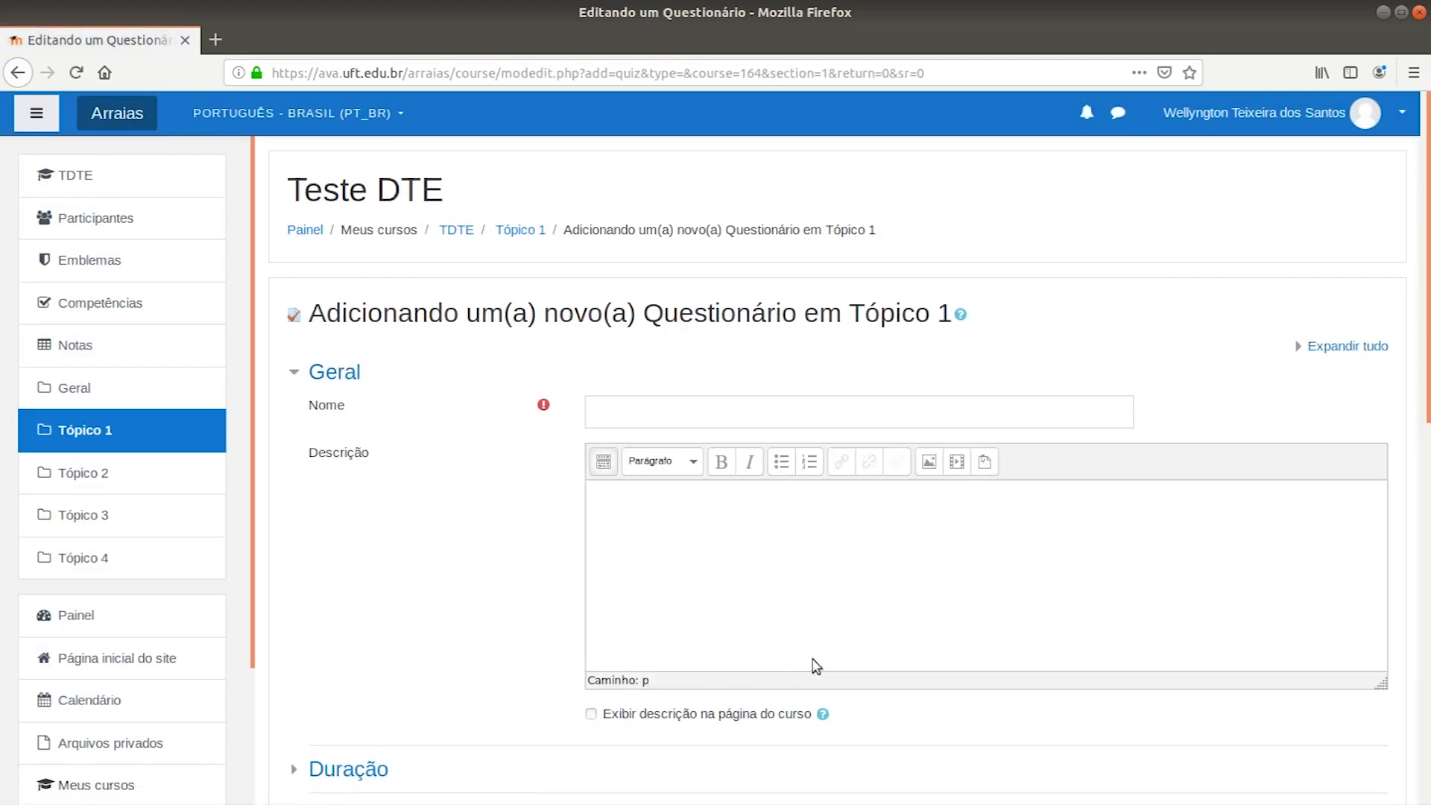
Name the new questionnaire "Atividade Questionário"
click(651, 406)
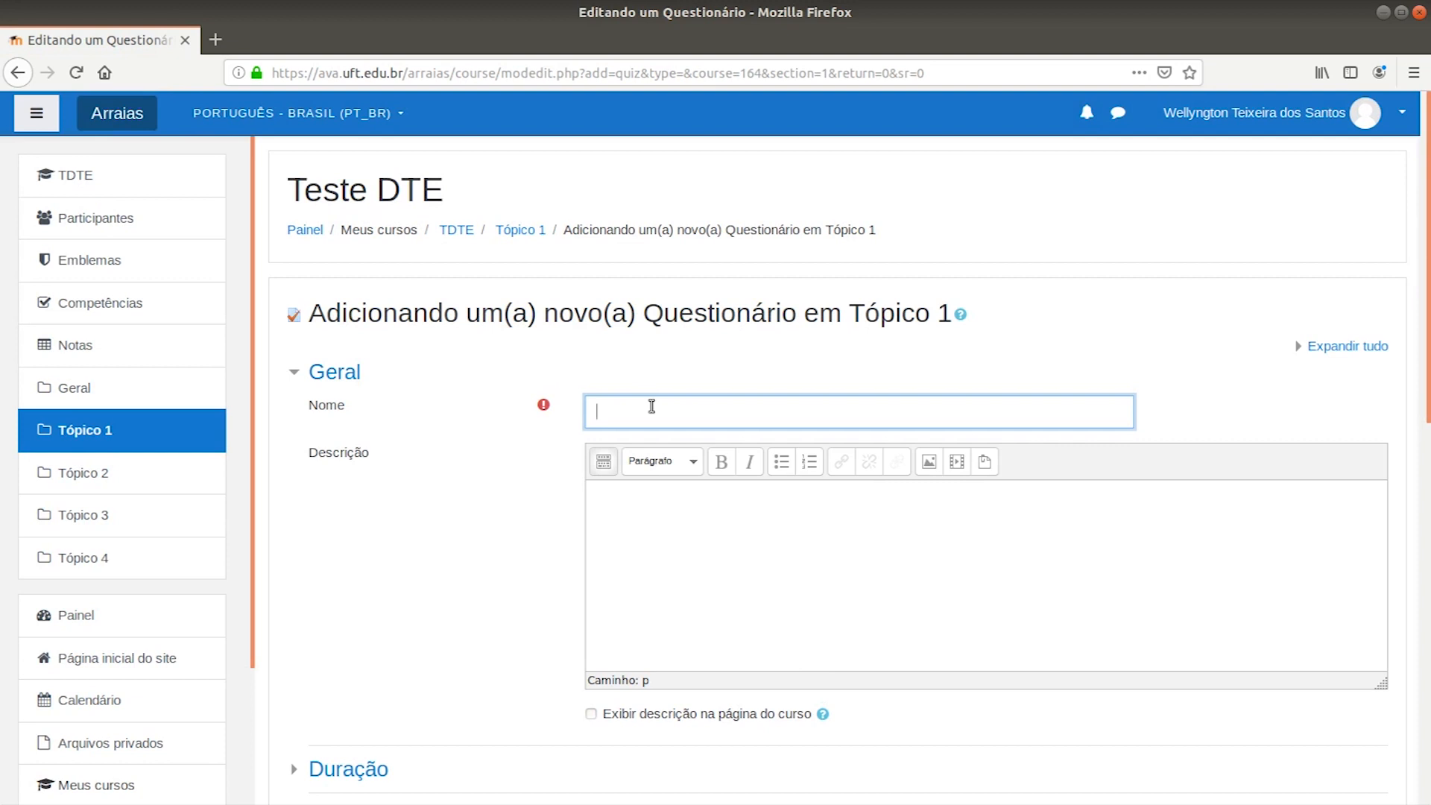
text(Atividade QU)
key(BackSpace)
key(BackSpace)
text(Questionário)
Enable the questionnaire's opening and closing dates, keeping the opening on 23 maio 2019 and setting the closing day to 30
scroll(961, 559, down, 3)
scroll(961, 558, down, 3)
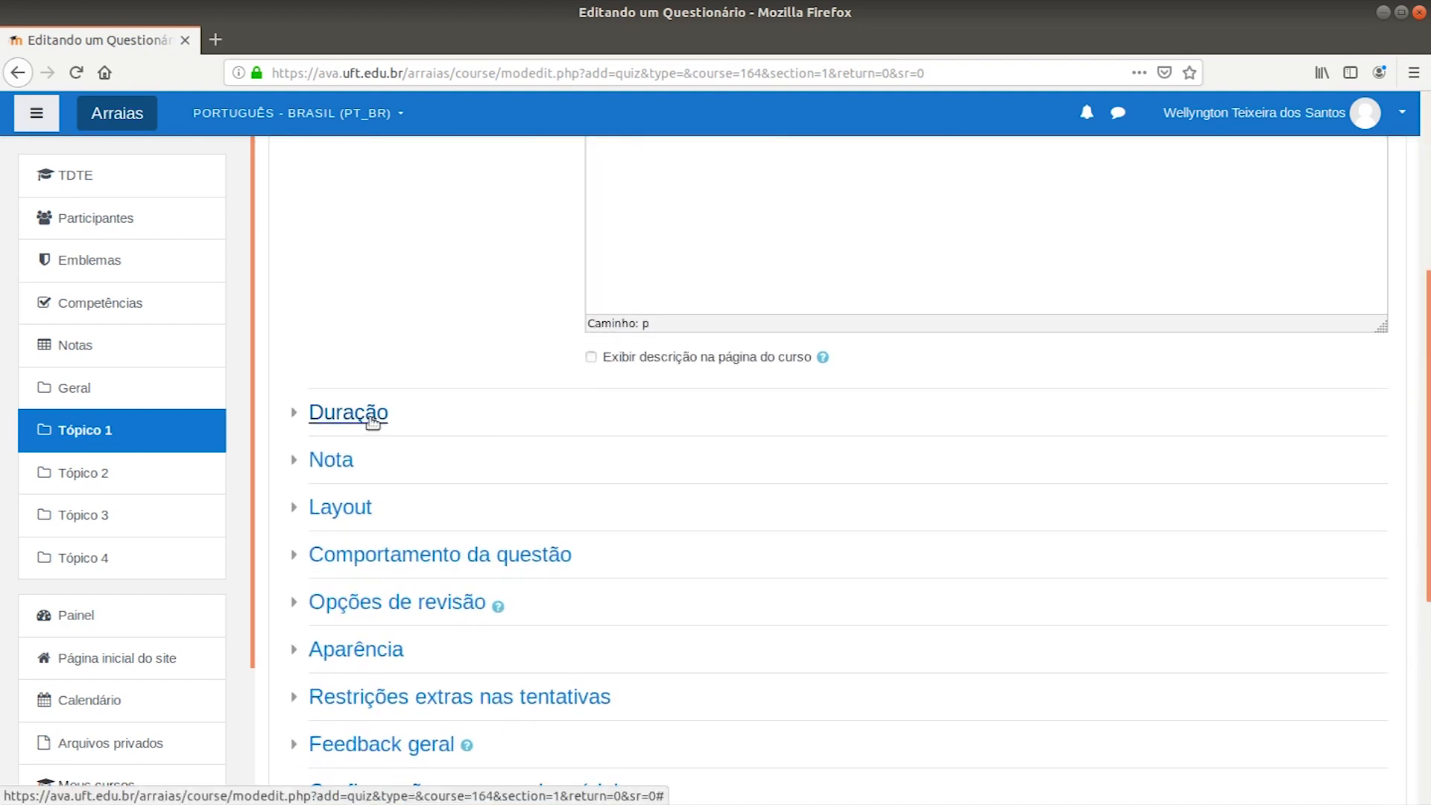
click(371, 422)
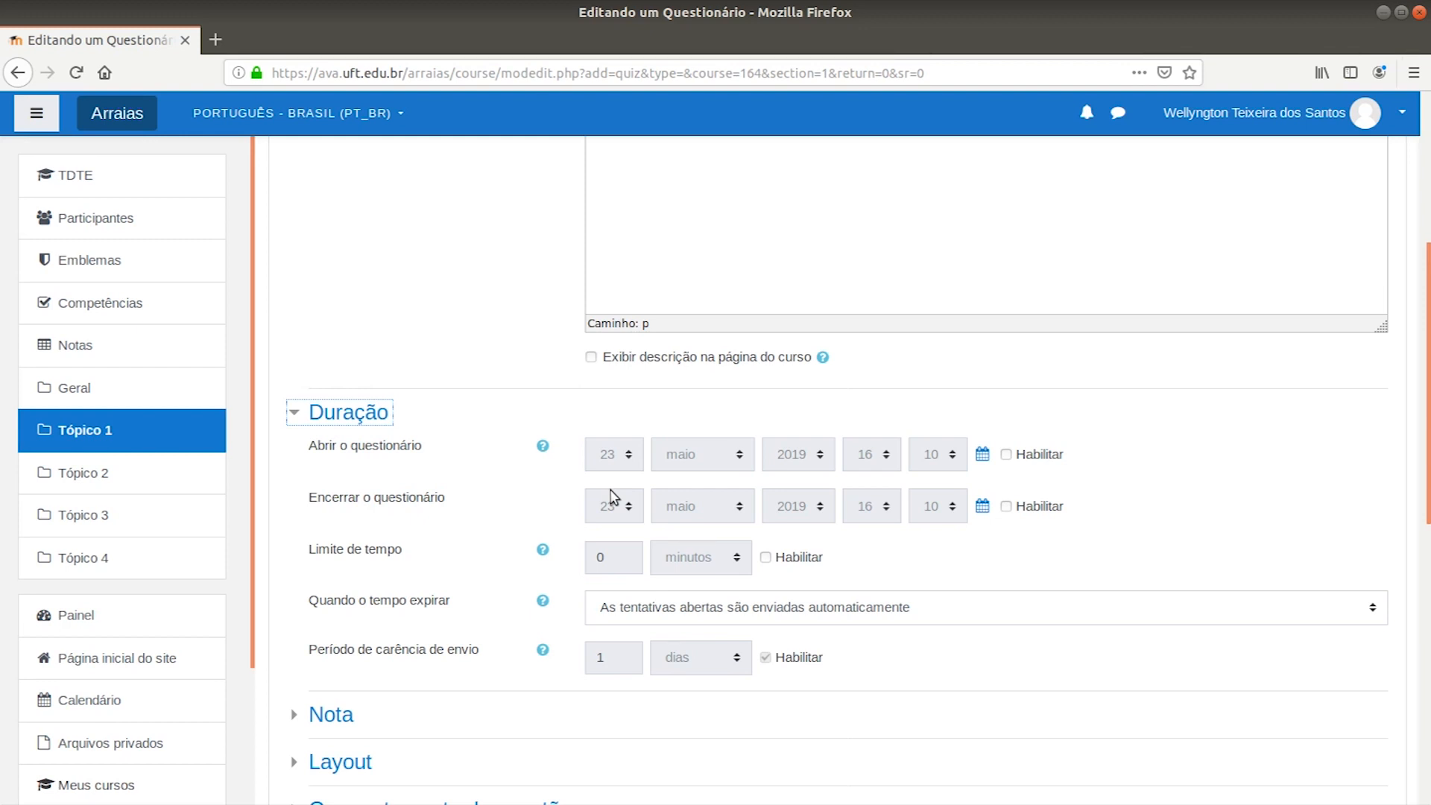
click(1007, 456)
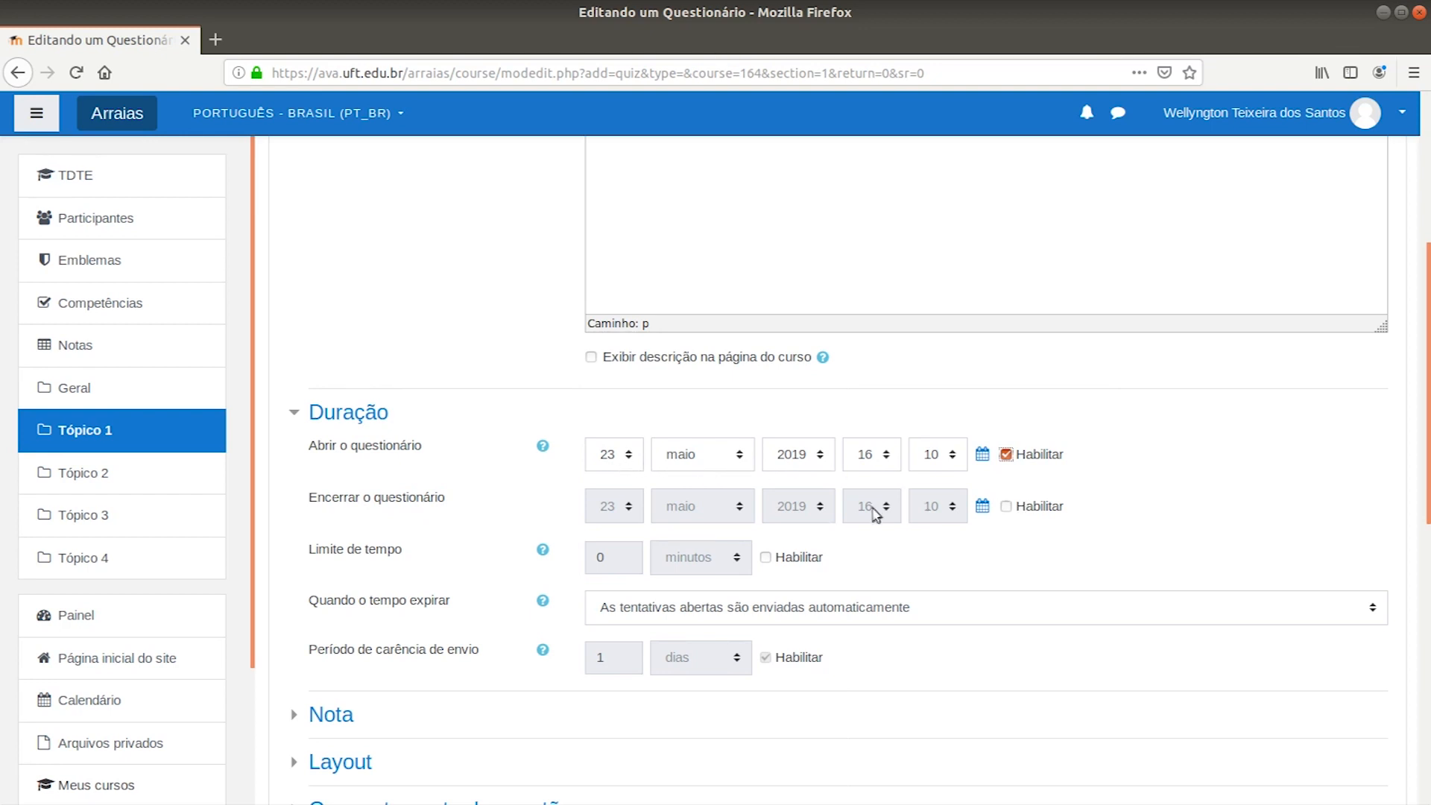
click(1012, 512)
click(617, 506)
scroll(617, 506, down, 3)
click(625, 301)
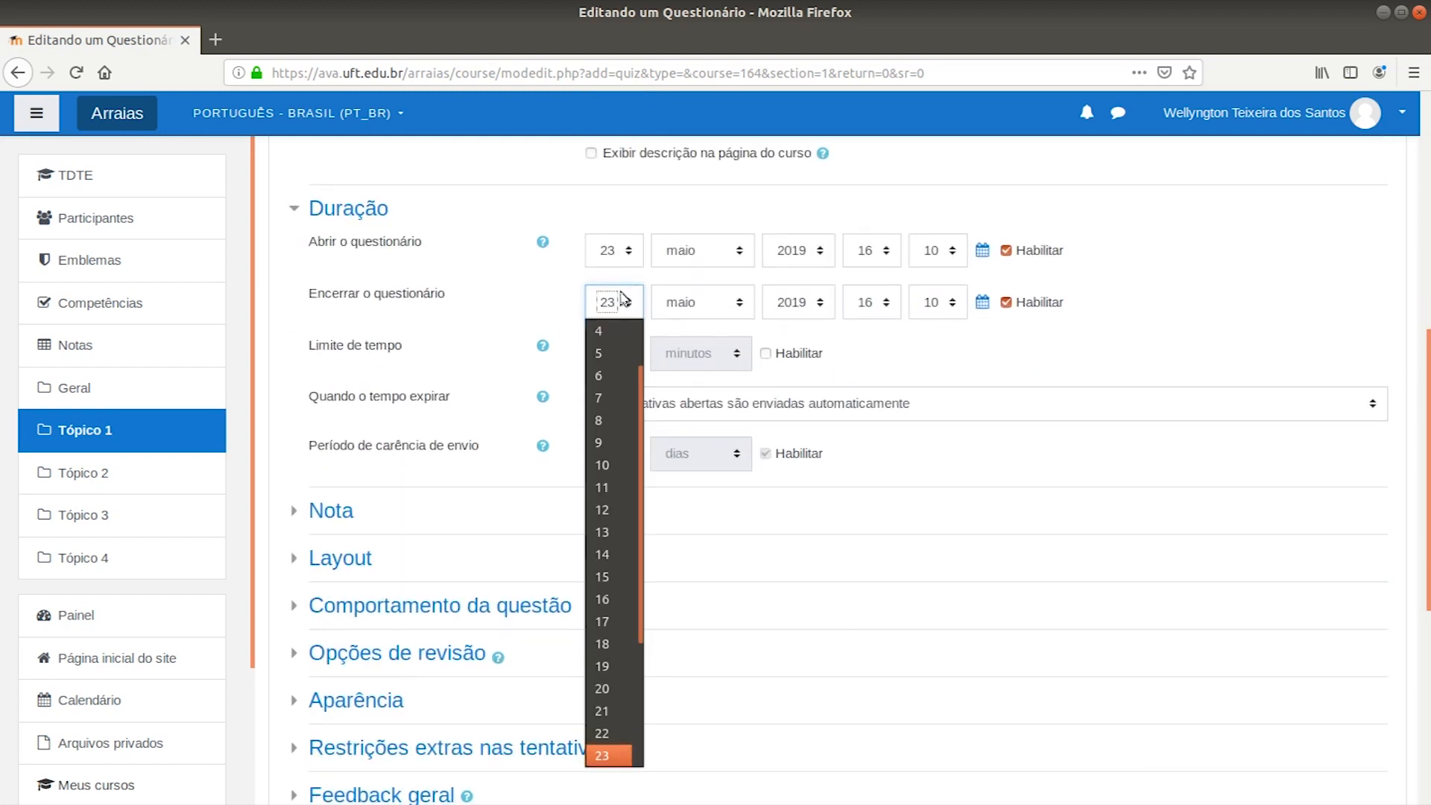
scroll(636, 522, down, 3)
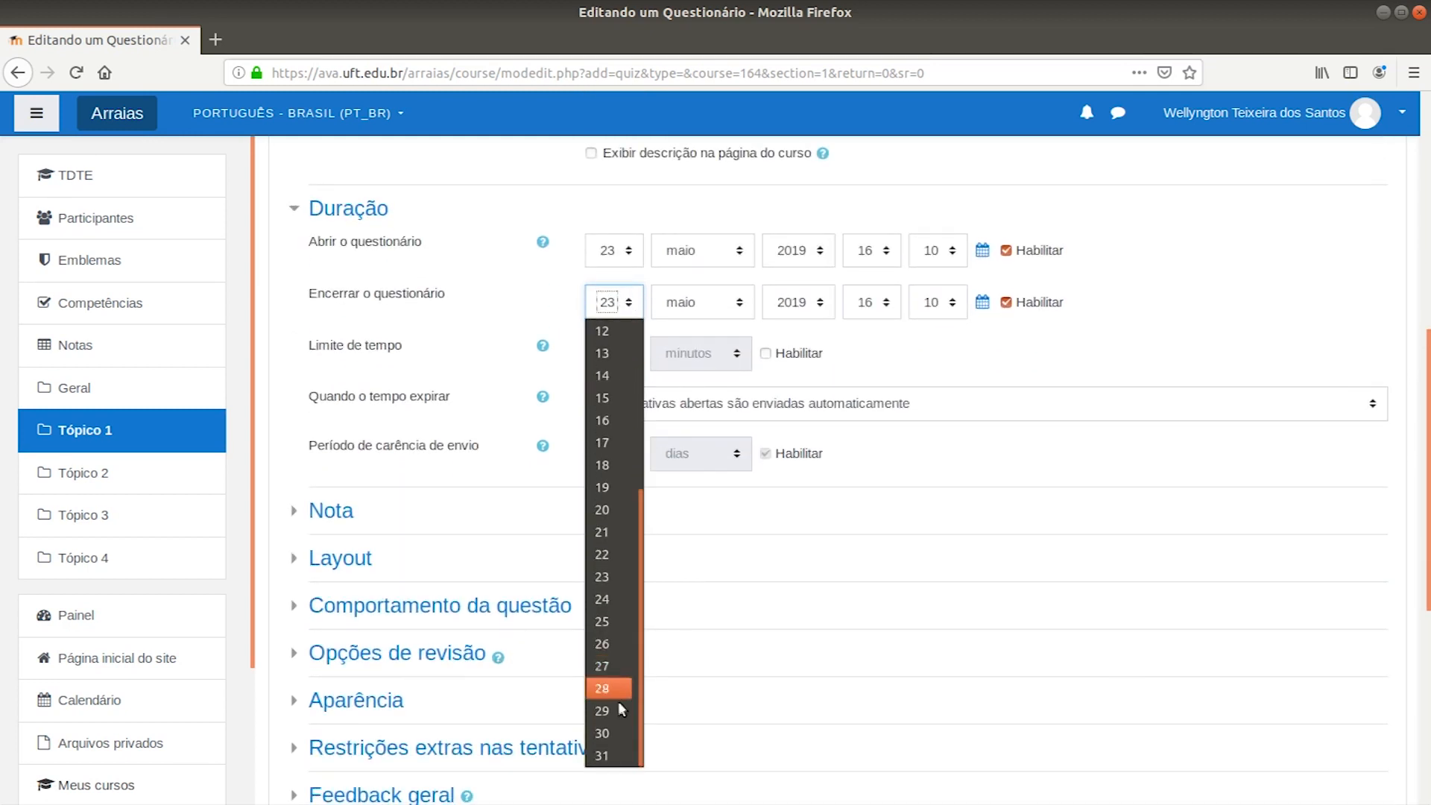
click(603, 732)
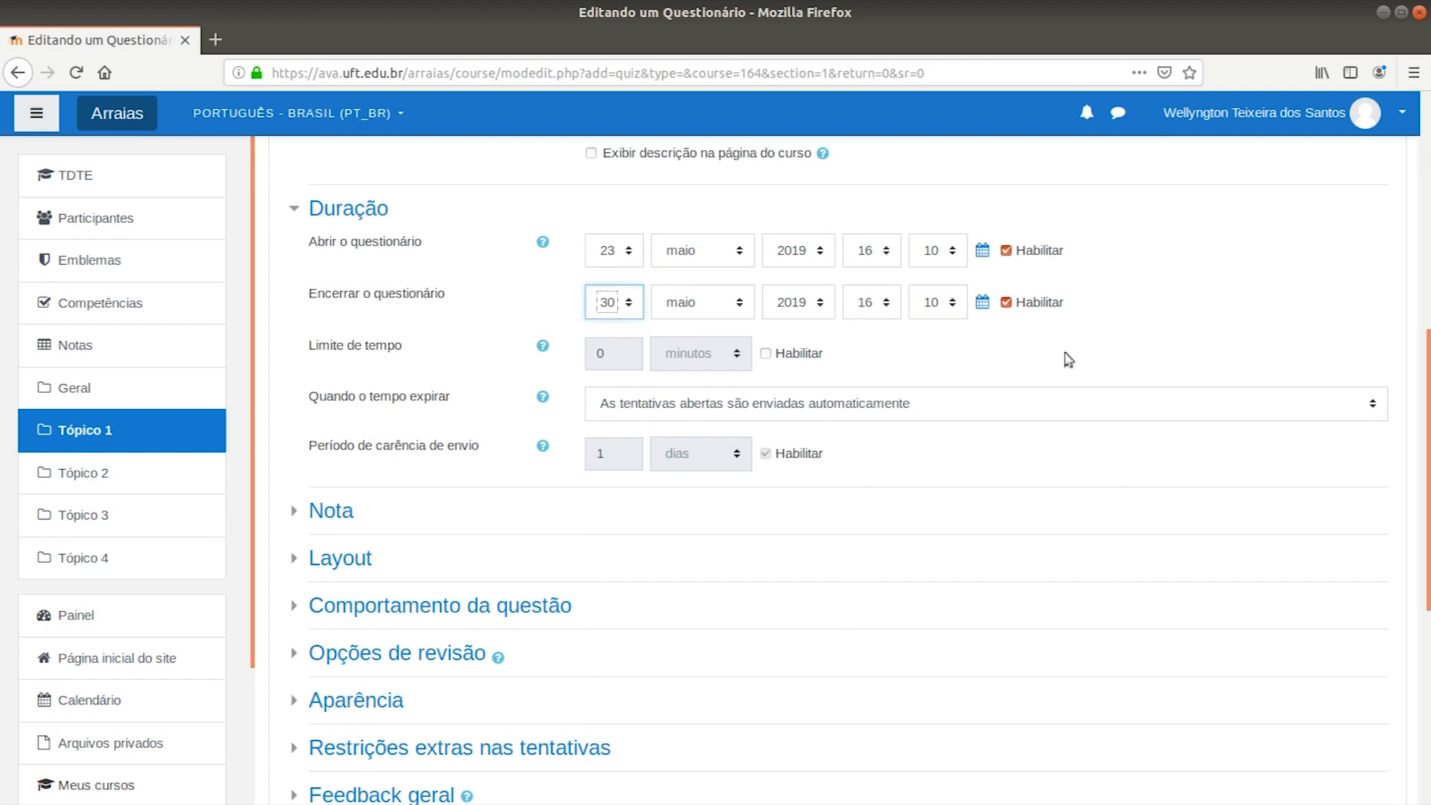
Enable the questionnaire's time limit and set it to 15 minutes
click(766, 356)
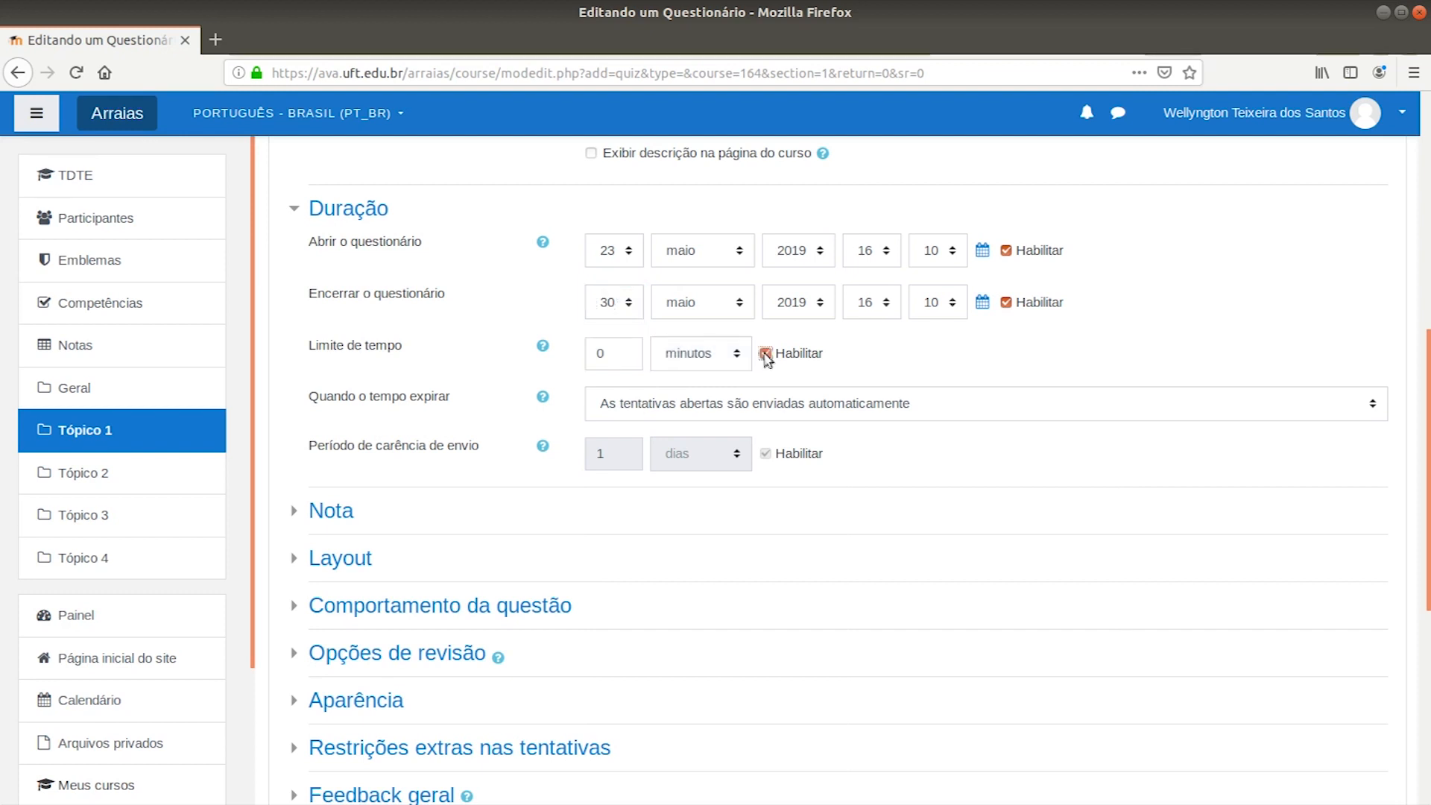
drag(616, 353, 592, 353)
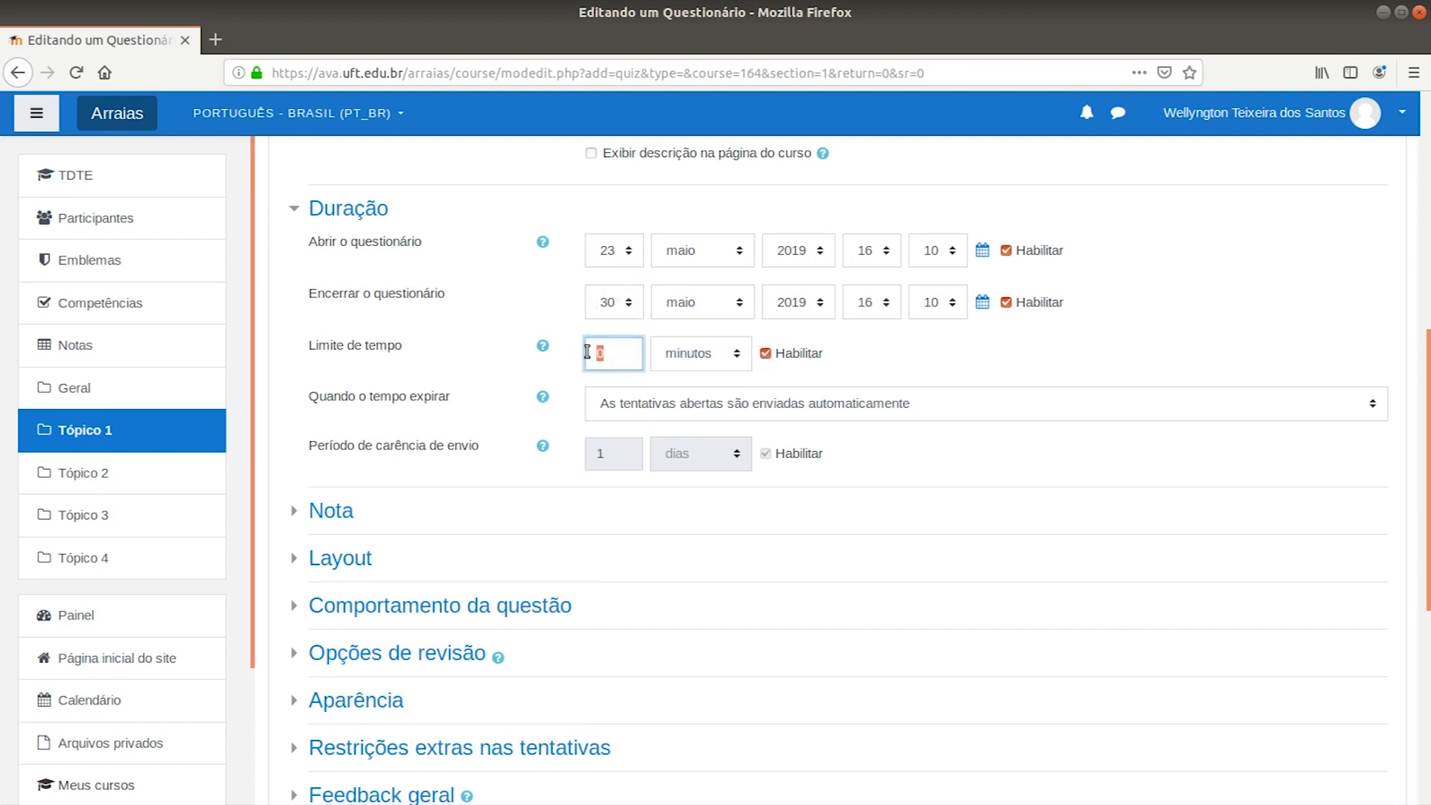
text(15)
Review the questionnaire's Nota settings, including passing grade, allowed attempts and grading method
click(331, 511)
scroll(441, 450, down, 3)
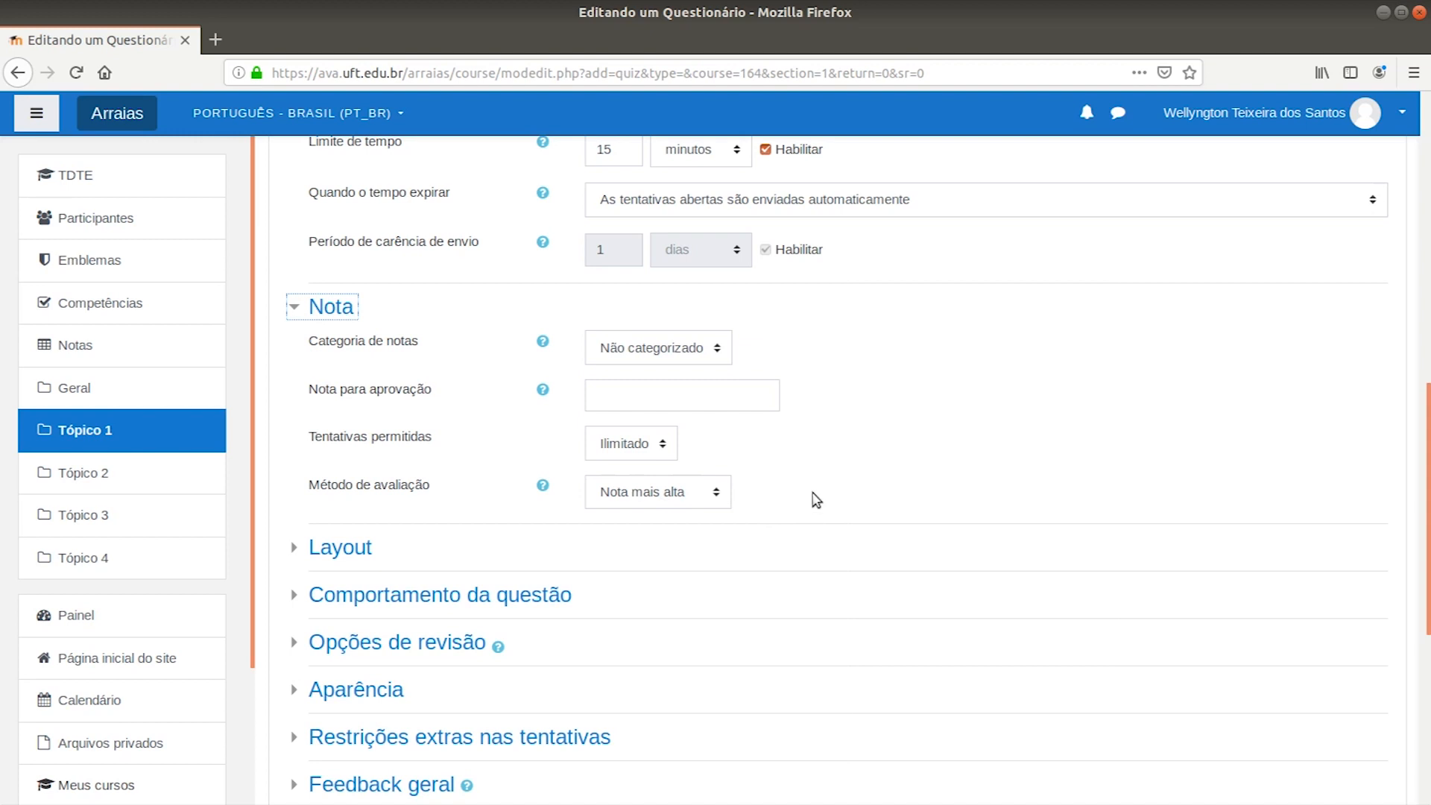
click(367, 327)
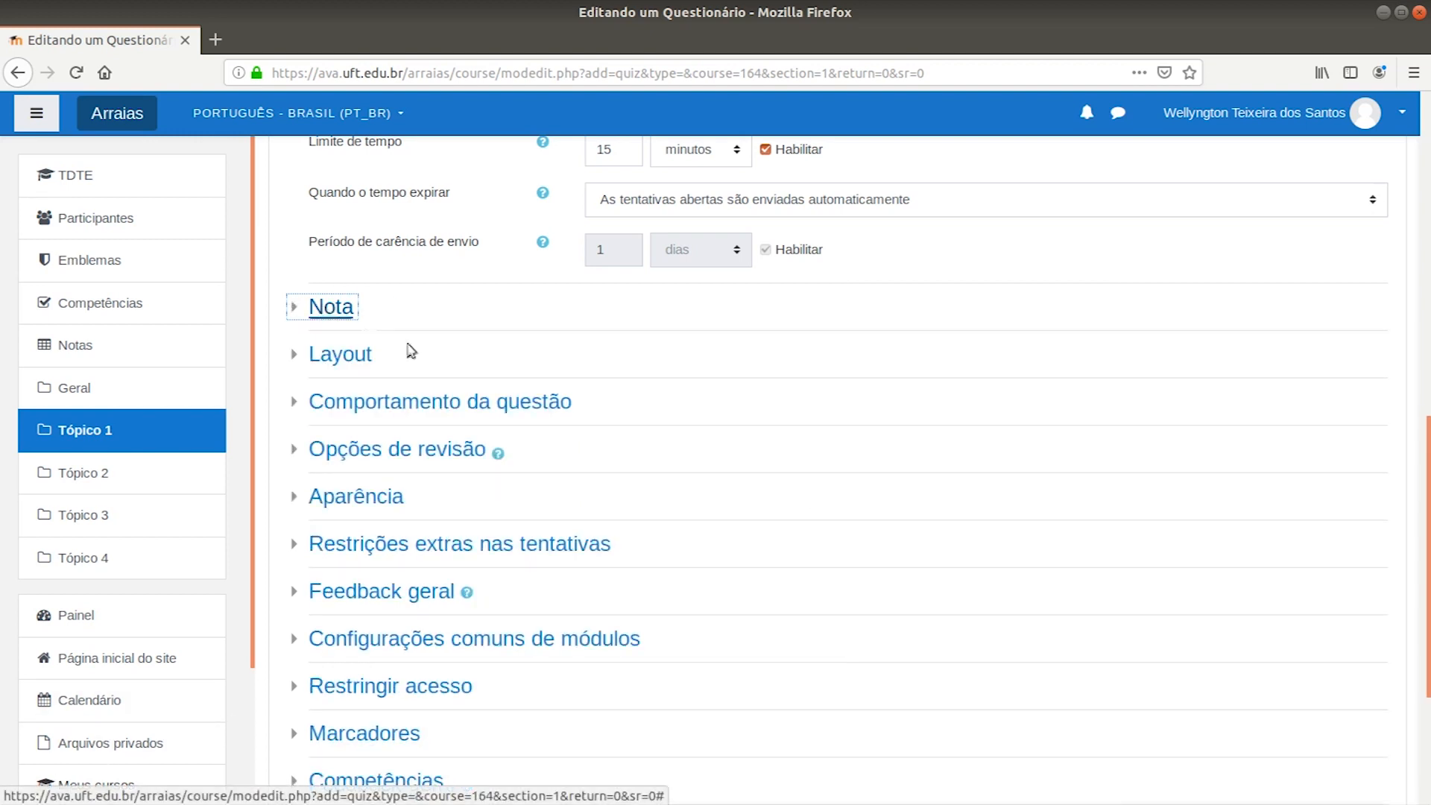
scroll(361, 347, up, 2)
scroll(365, 411, down, 2)
Examine the questionnaire's Layout settings, including the choices for Método de navegação and Nova página
click(340, 355)
scroll(346, 365, down, 4)
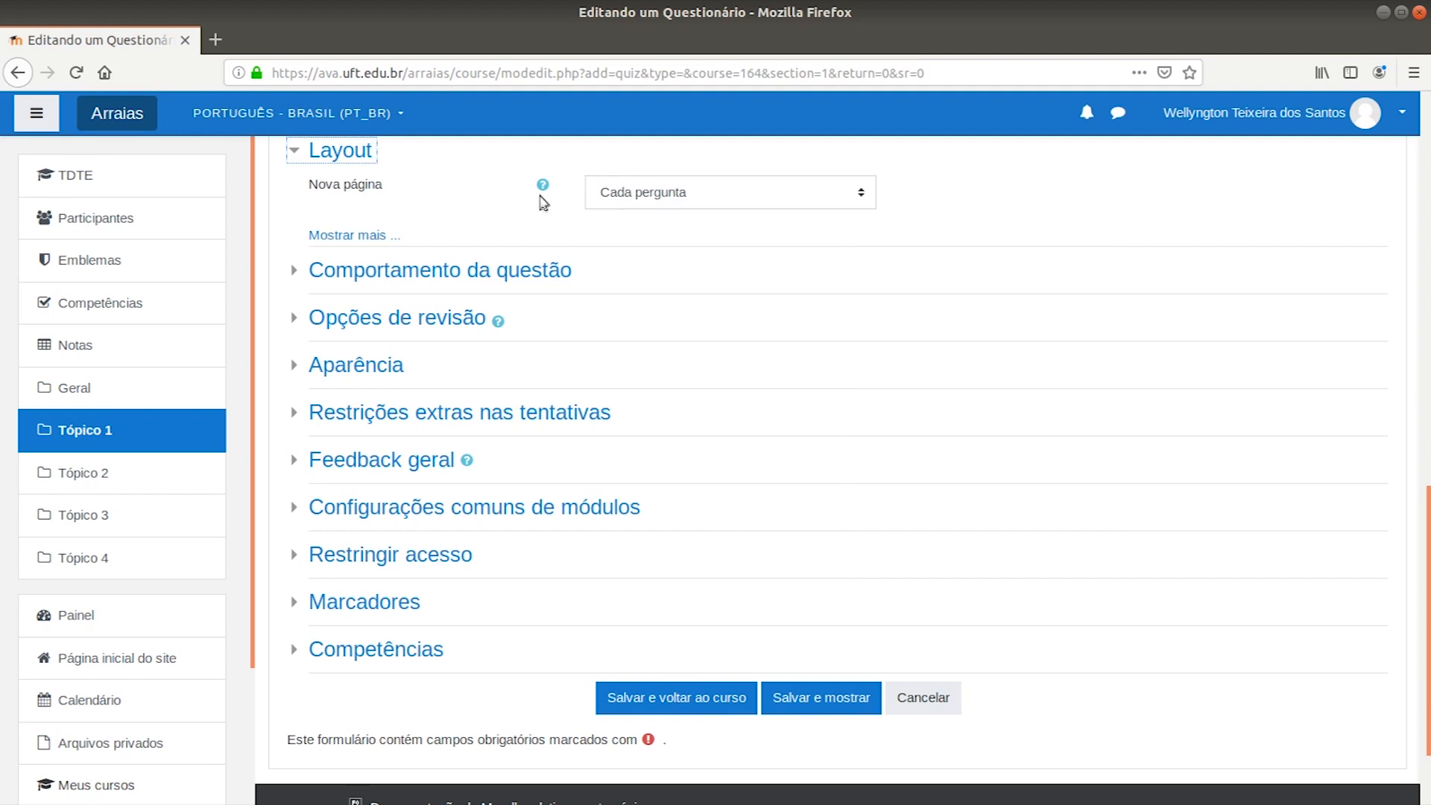
click(356, 237)
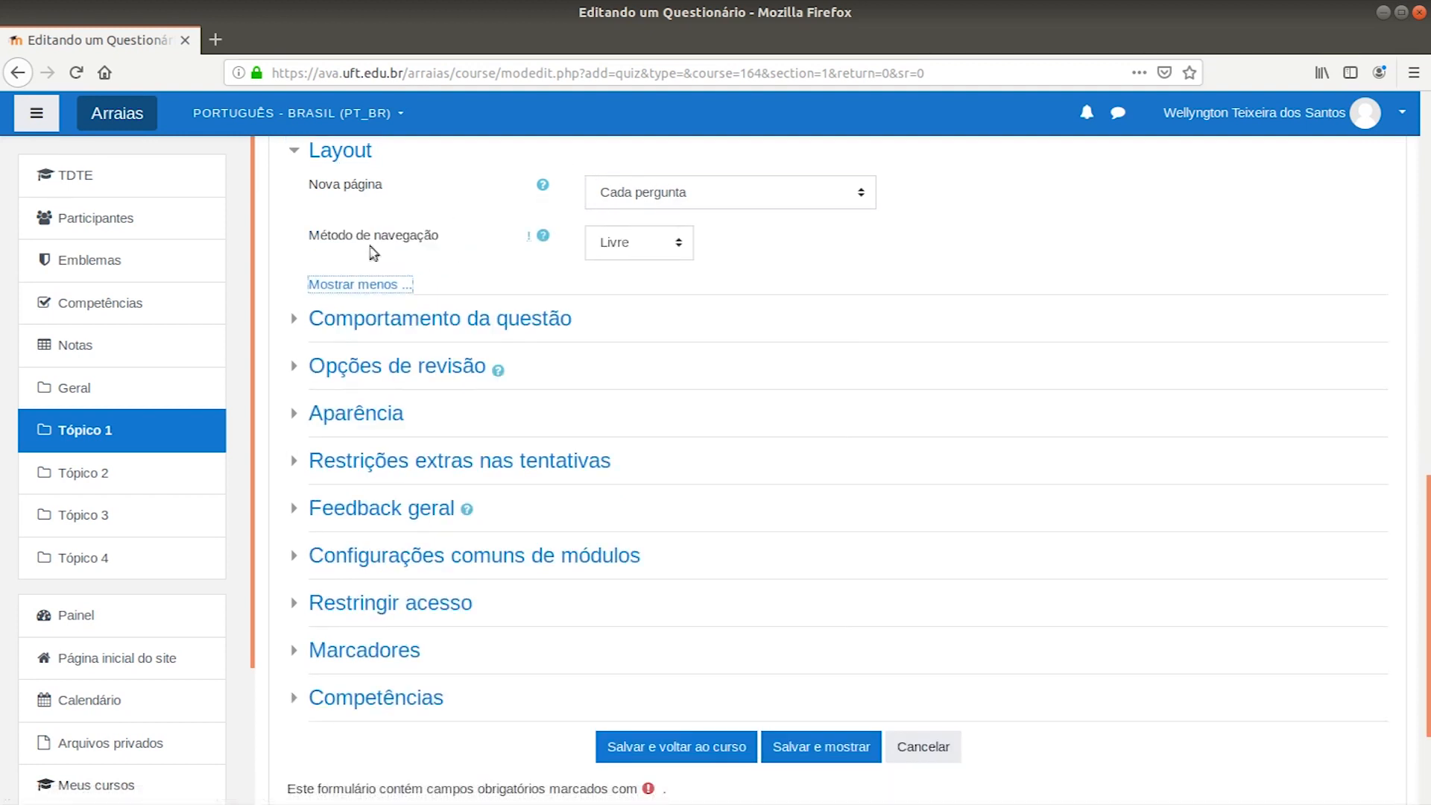
click(681, 247)
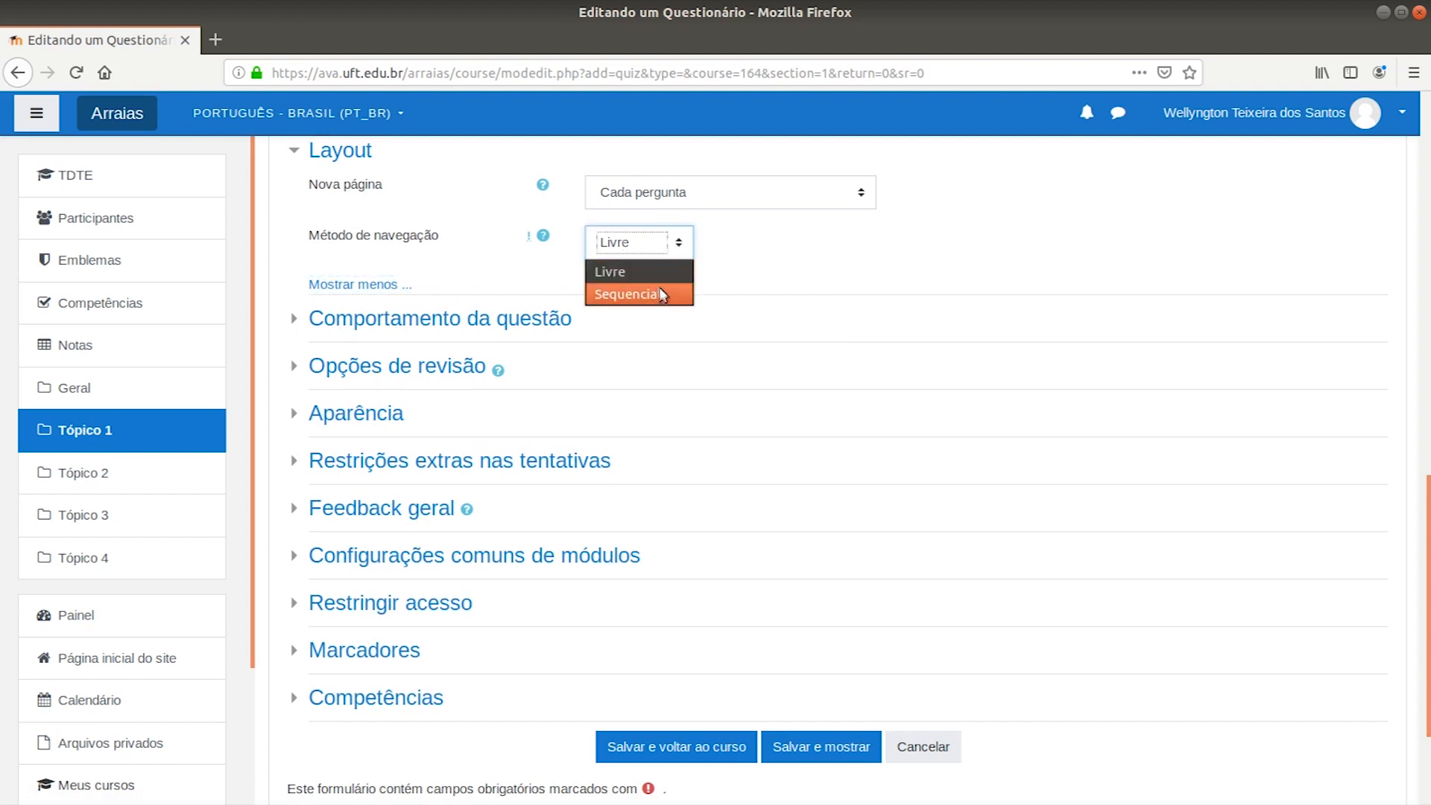
click(666, 267)
click(736, 192)
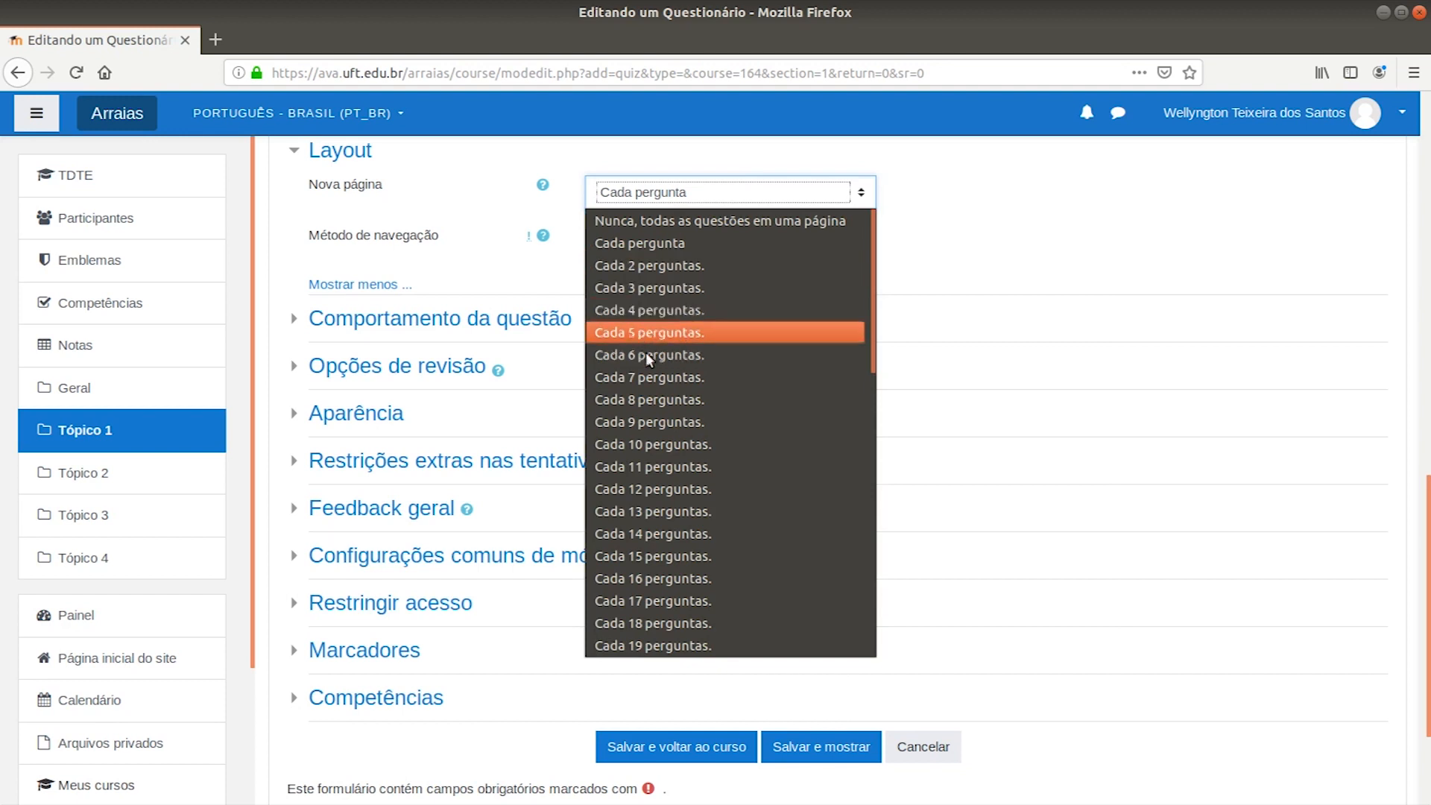
click(1021, 236)
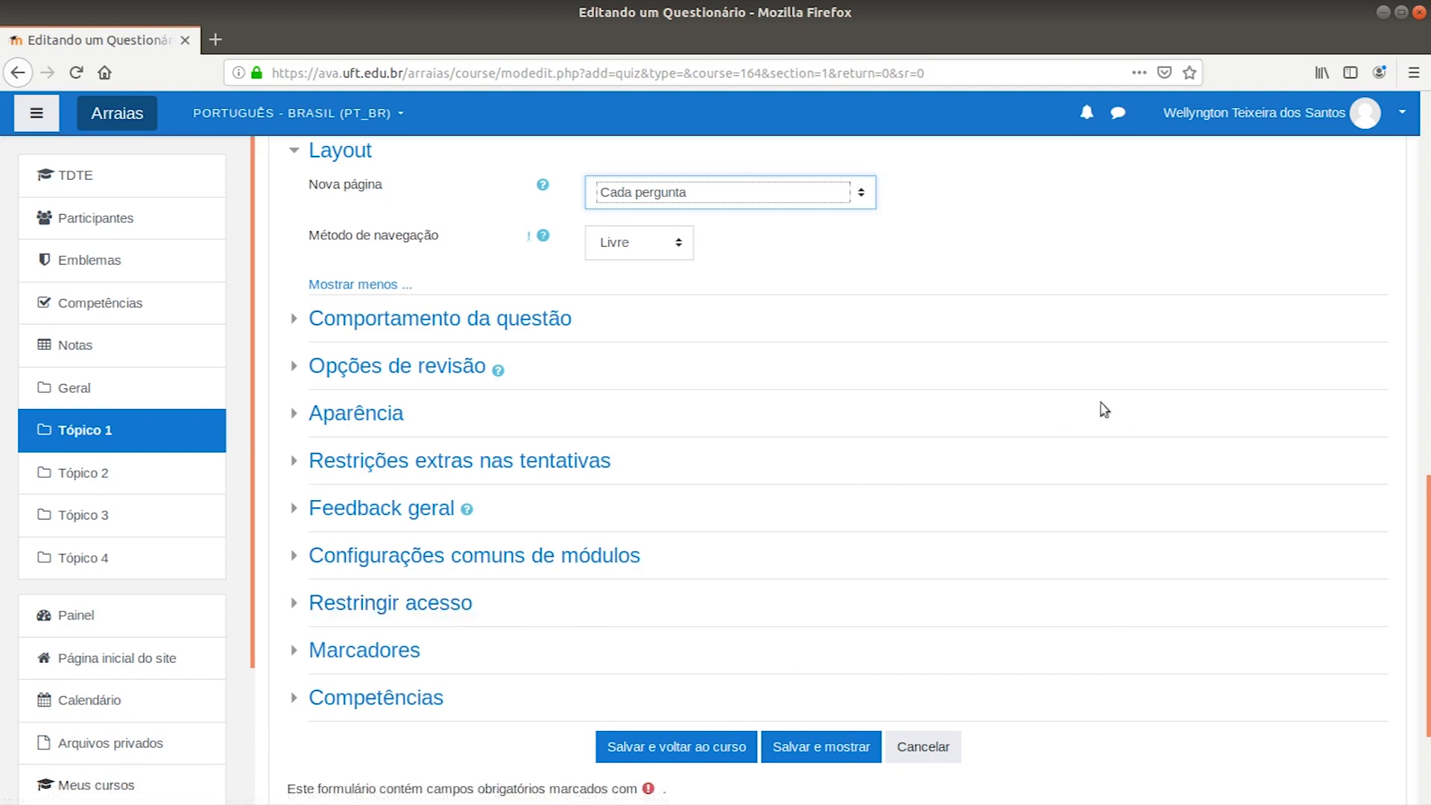
Save the questionnaire with its current settings and open it for question editing
click(823, 747)
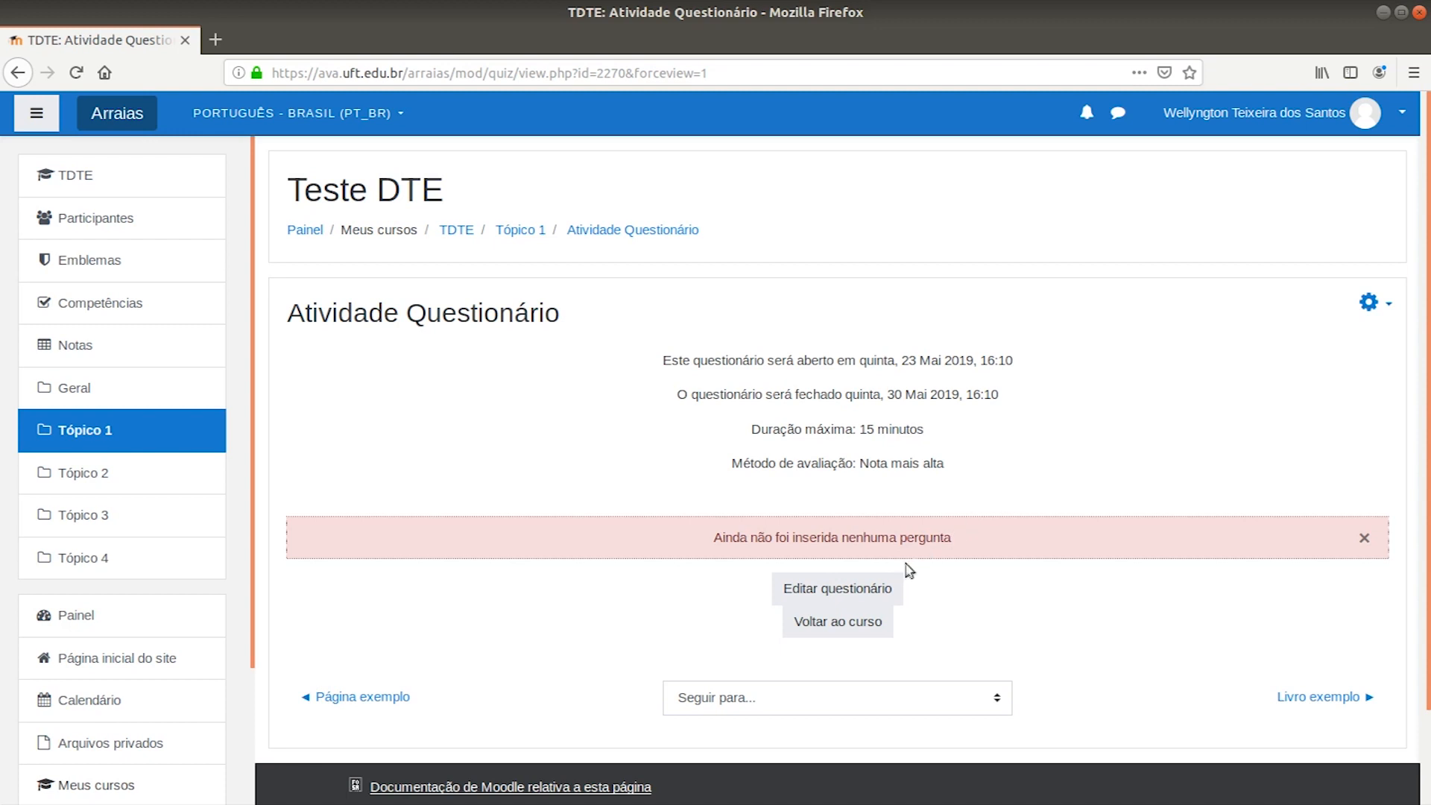
click(845, 594)
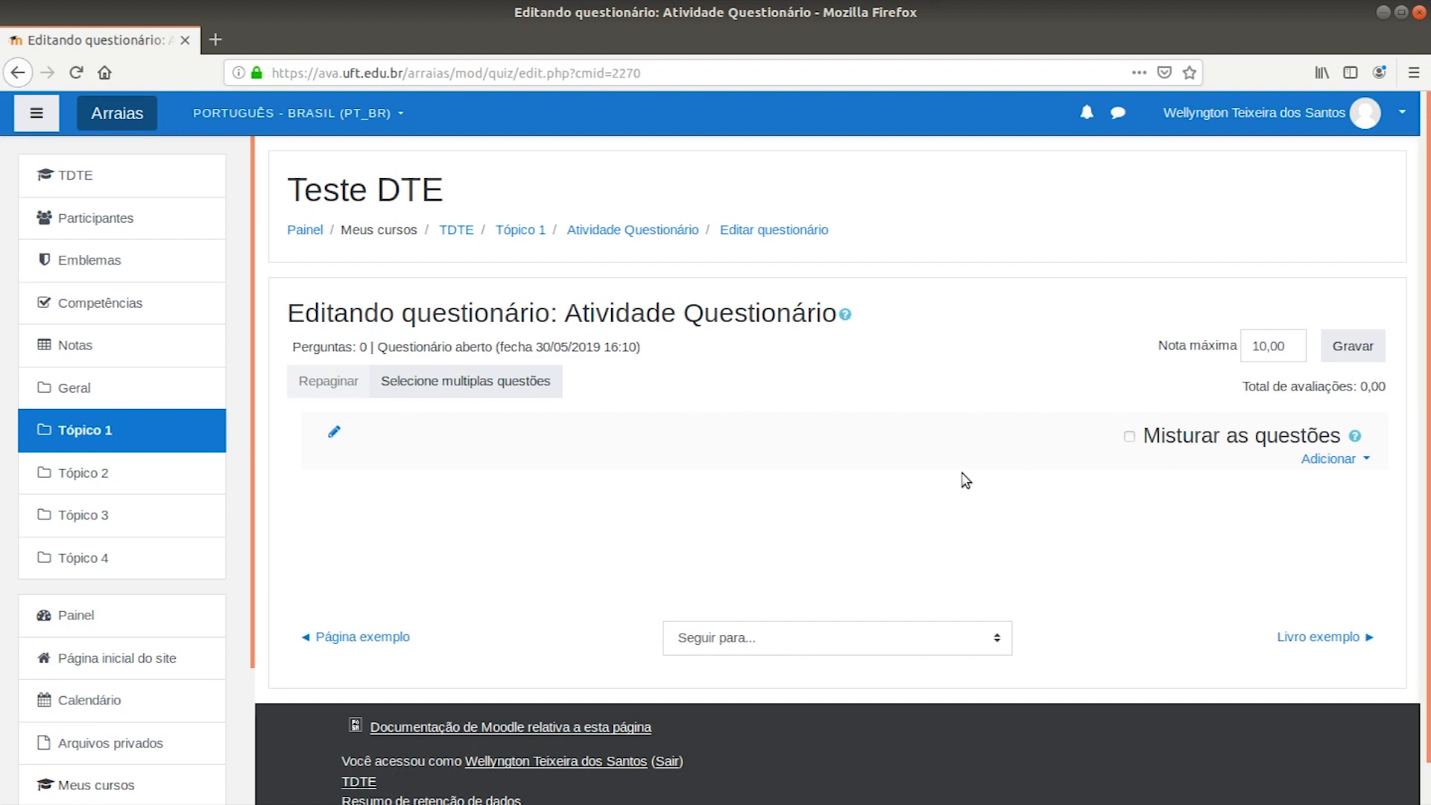
Start a new Múltipla escolha question in the questionnaire
click(1342, 459)
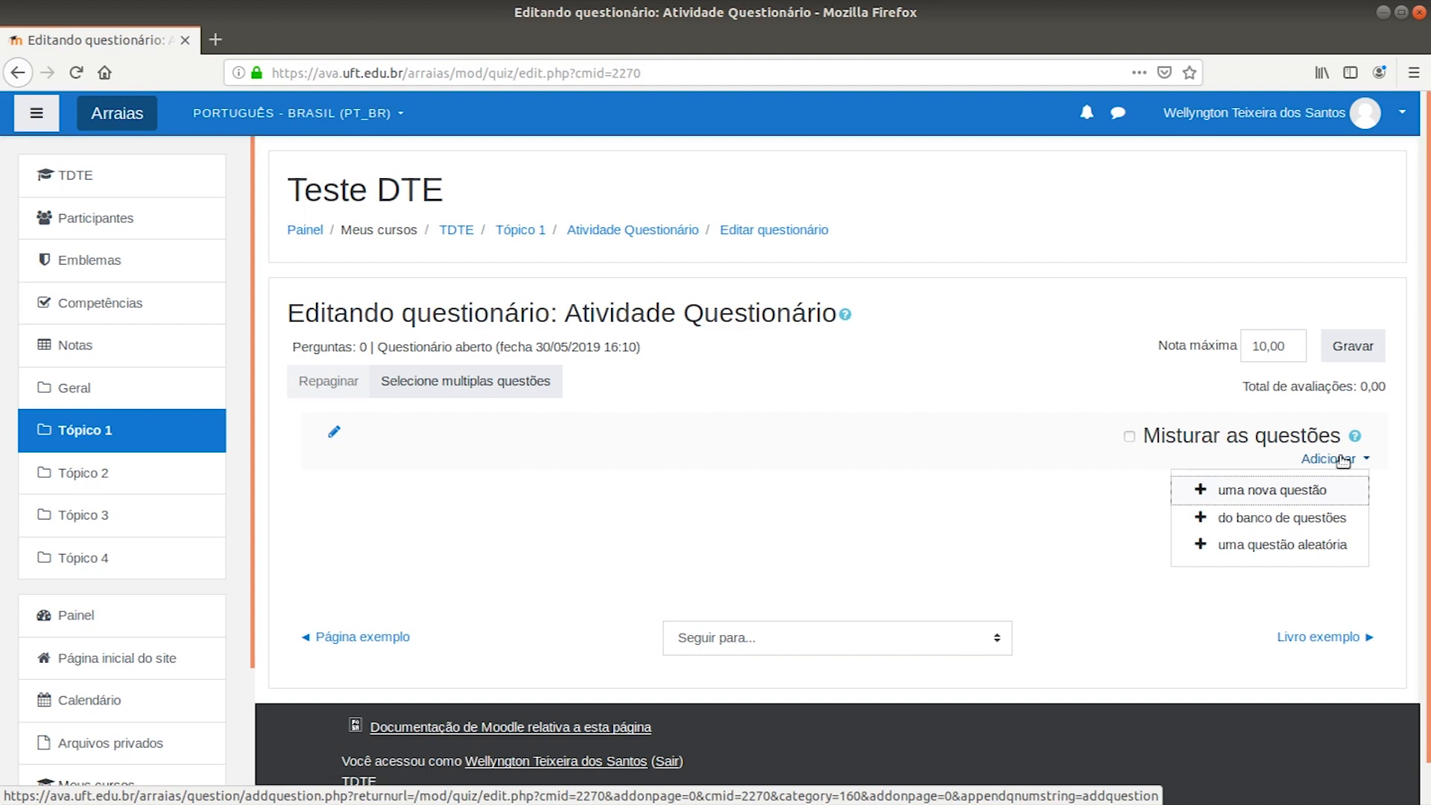
click(1260, 492)
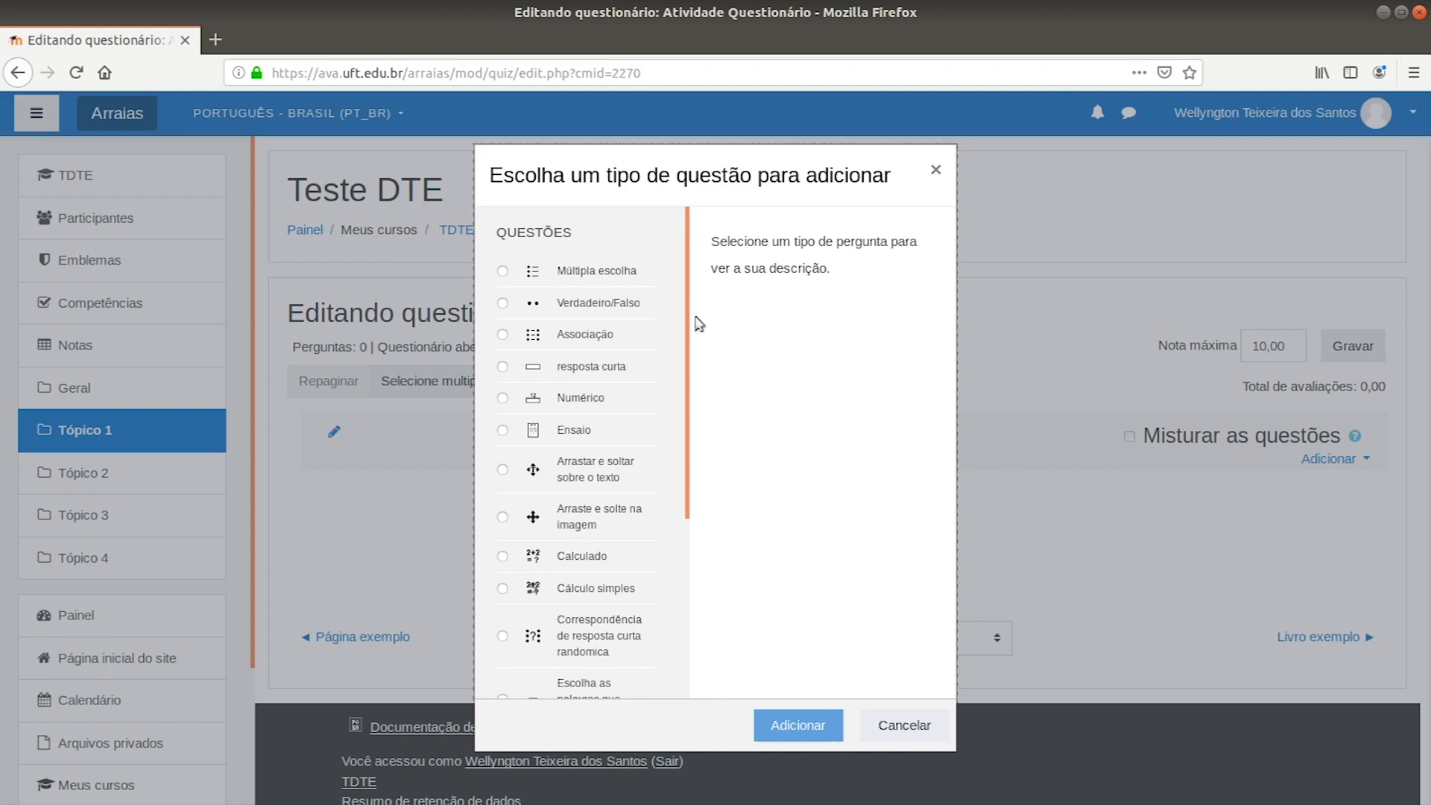
click(503, 271)
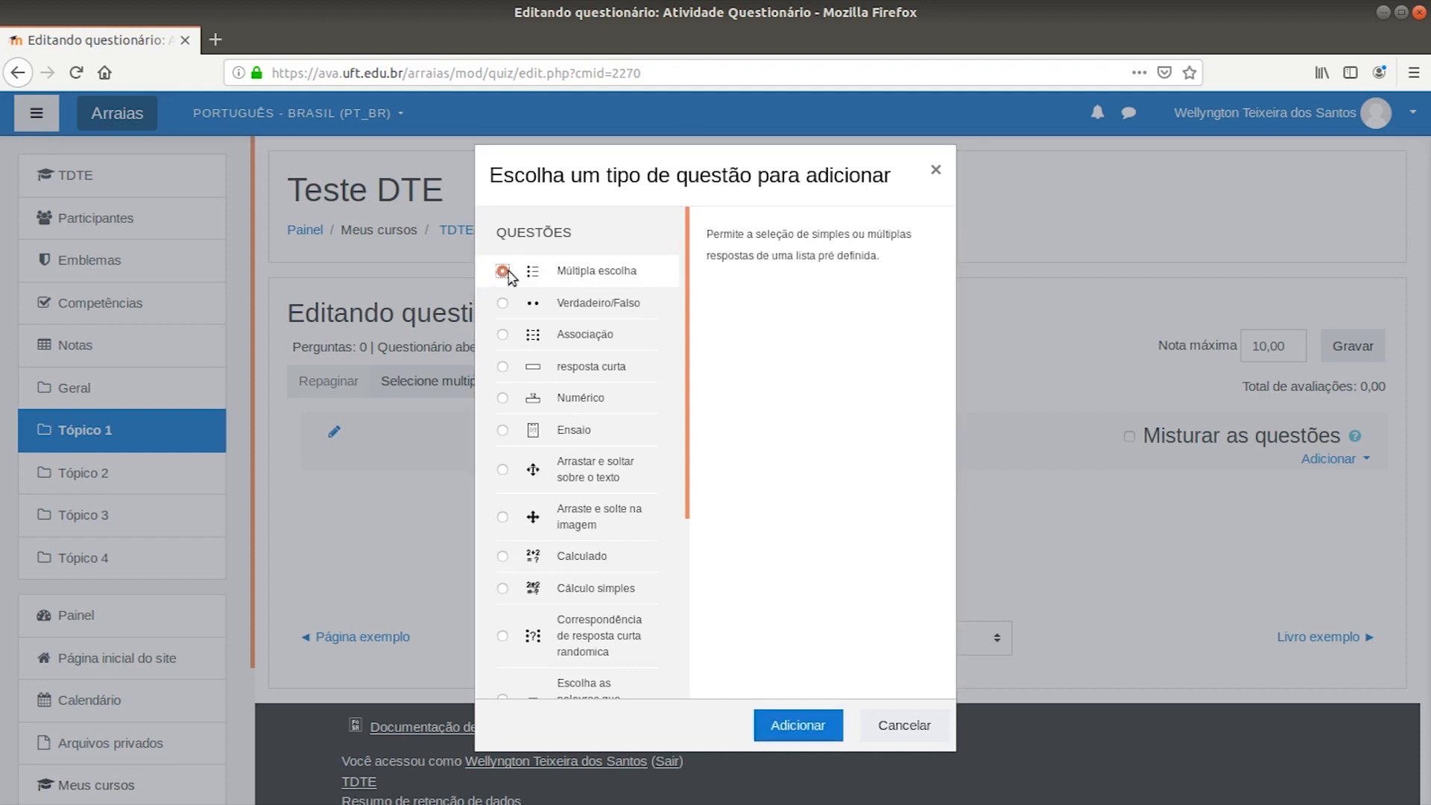
click(797, 726)
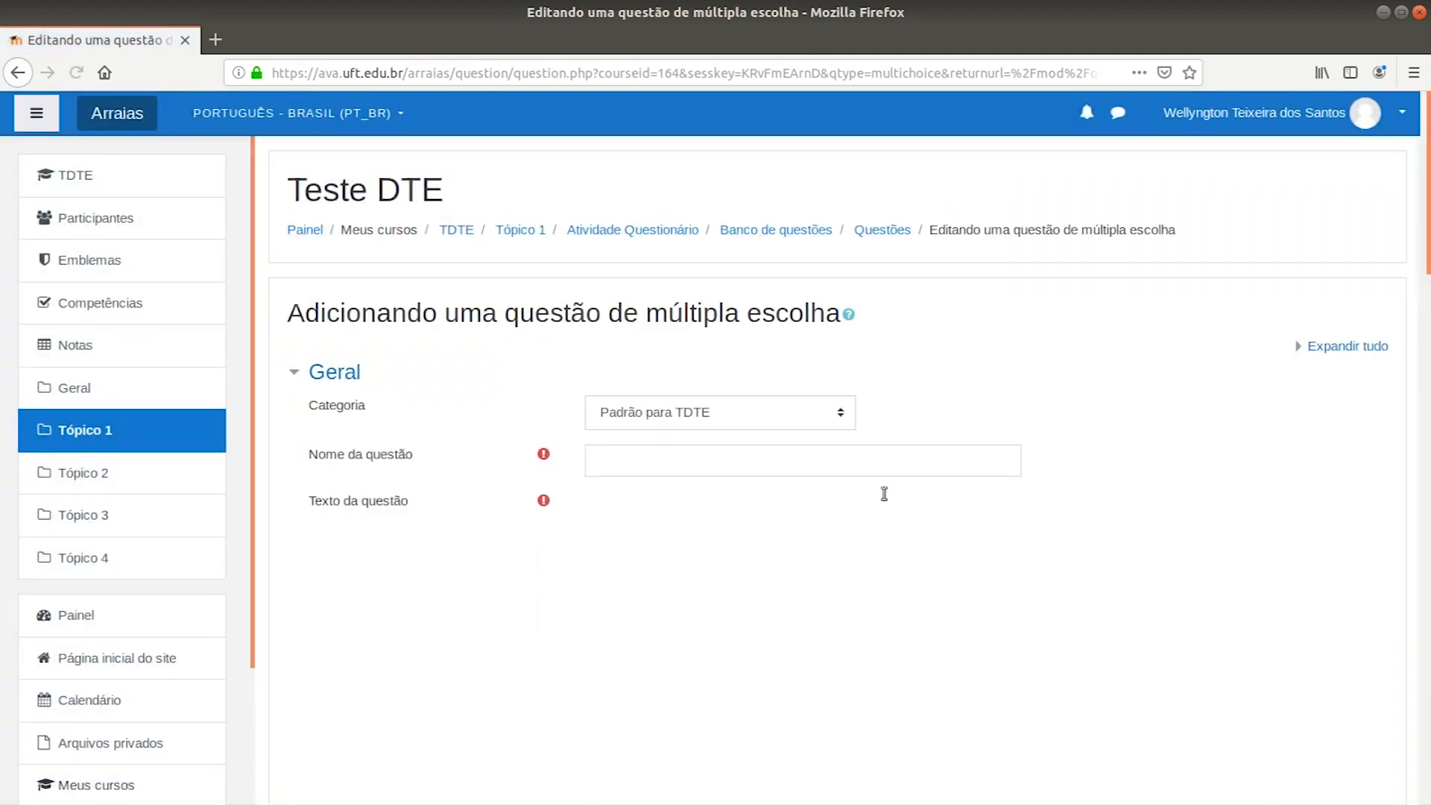
Keep the category Padrão para TDTE, name the question Q1B1 and enter the question text "Qual resultado de 2 + 2?"
scroll(938, 514, down, 5)
scroll(952, 494, up, 4)
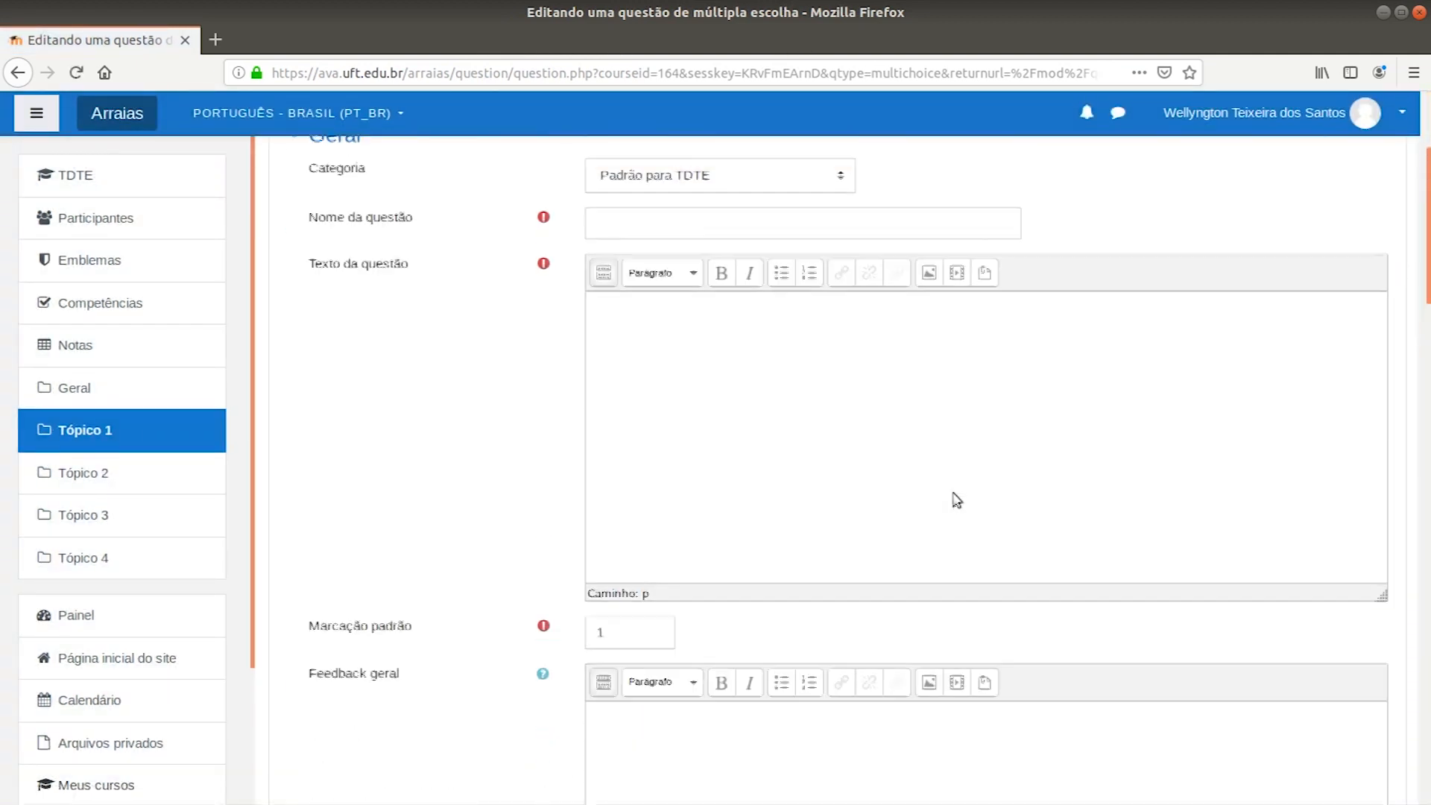
scroll(945, 531, up, 2)
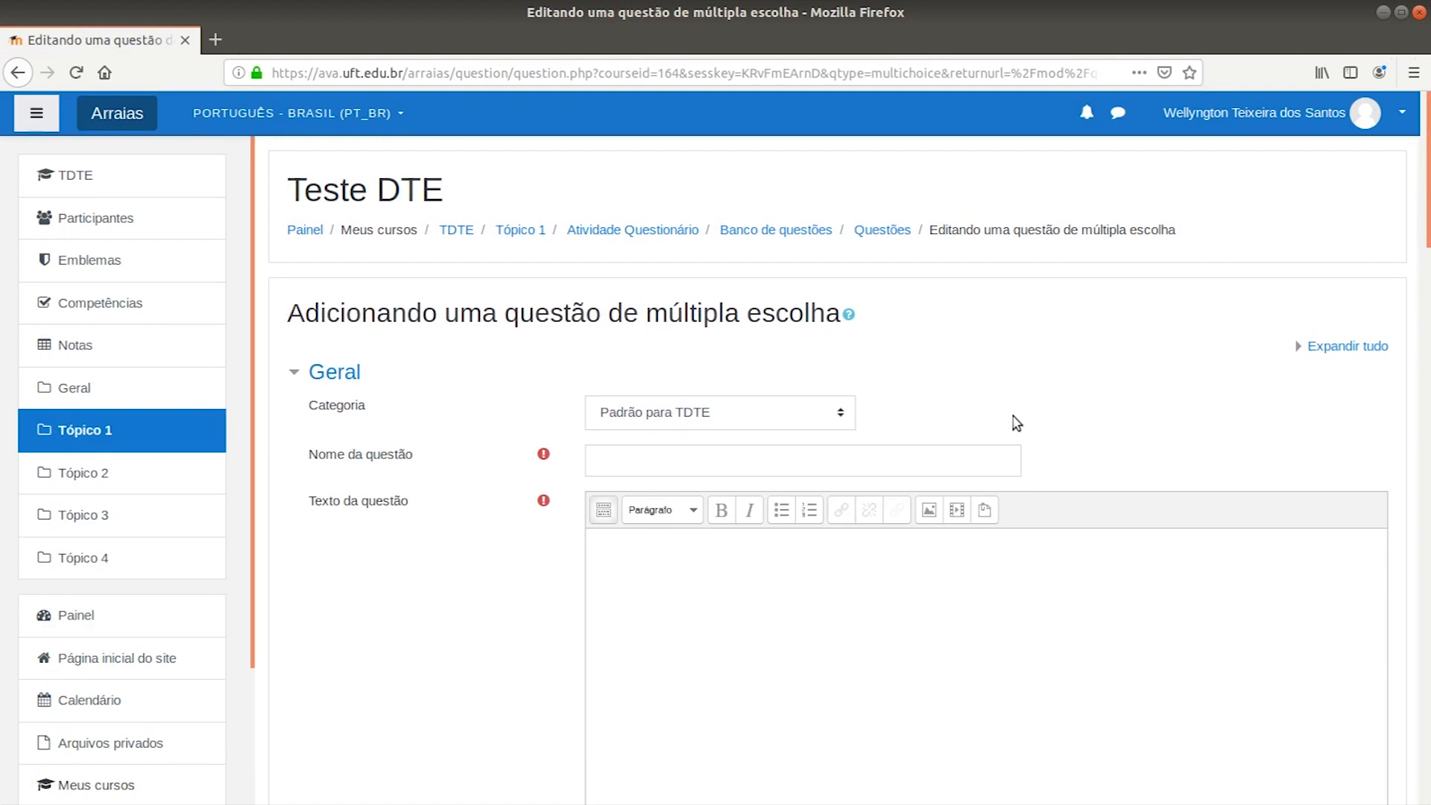
click(840, 417)
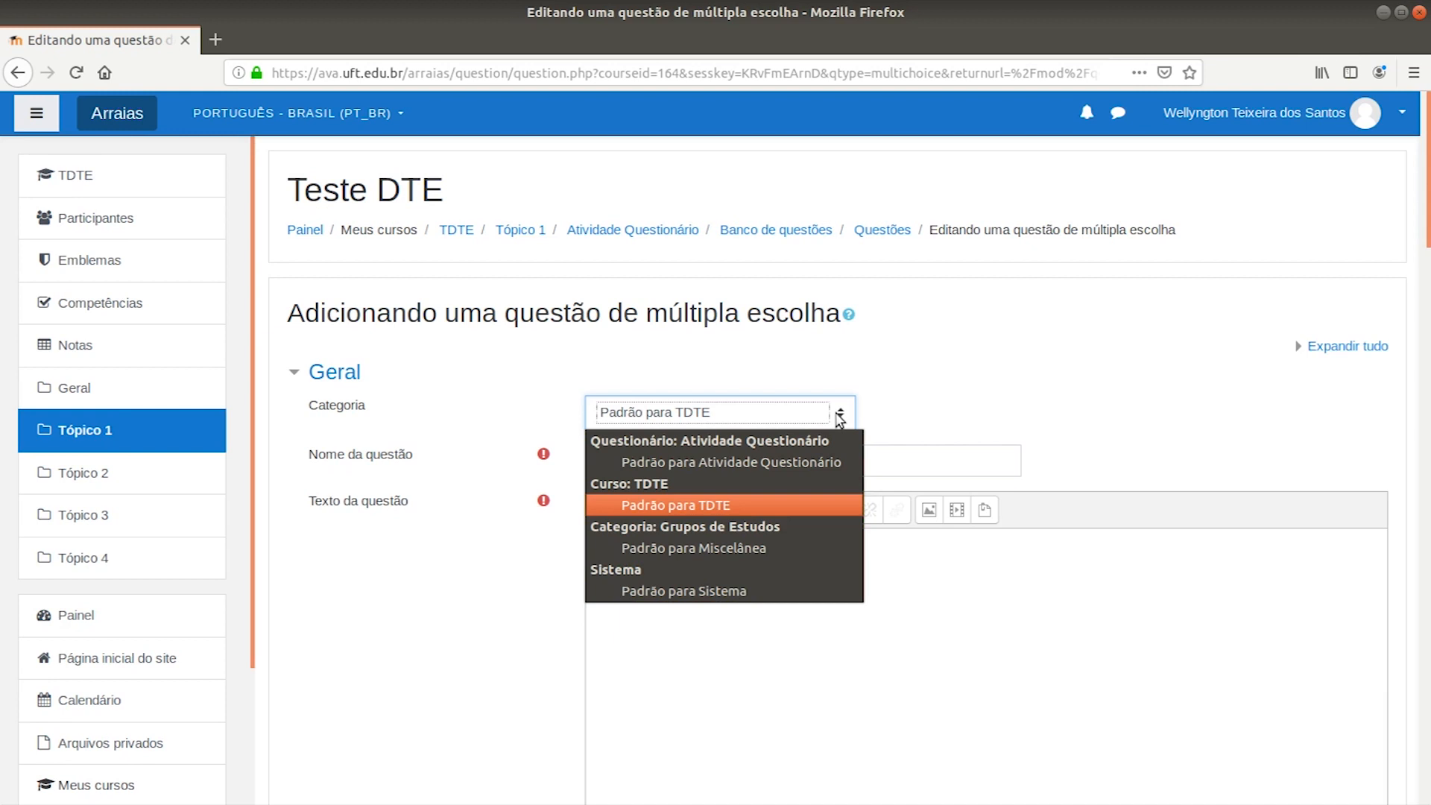
click(839, 418)
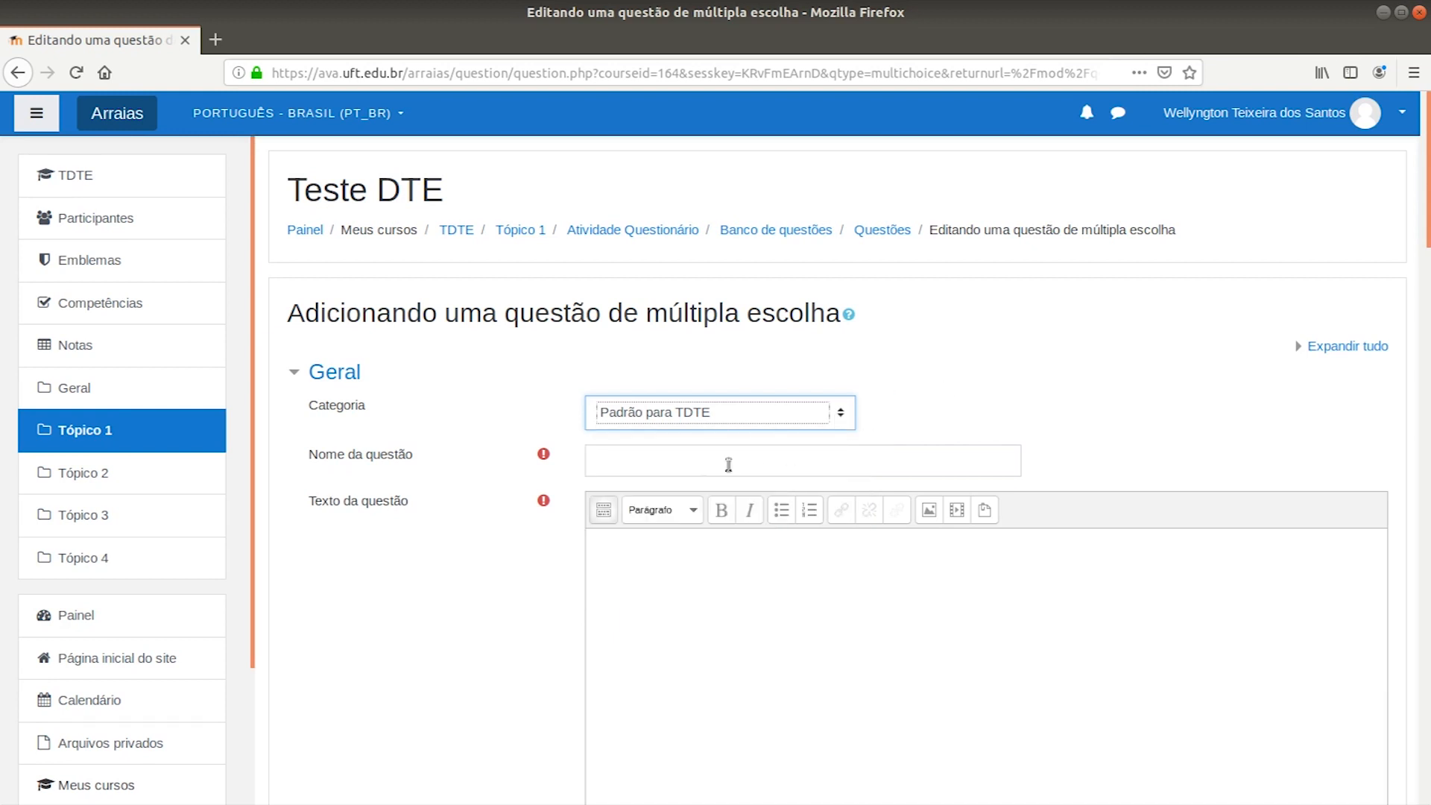
click(798, 460)
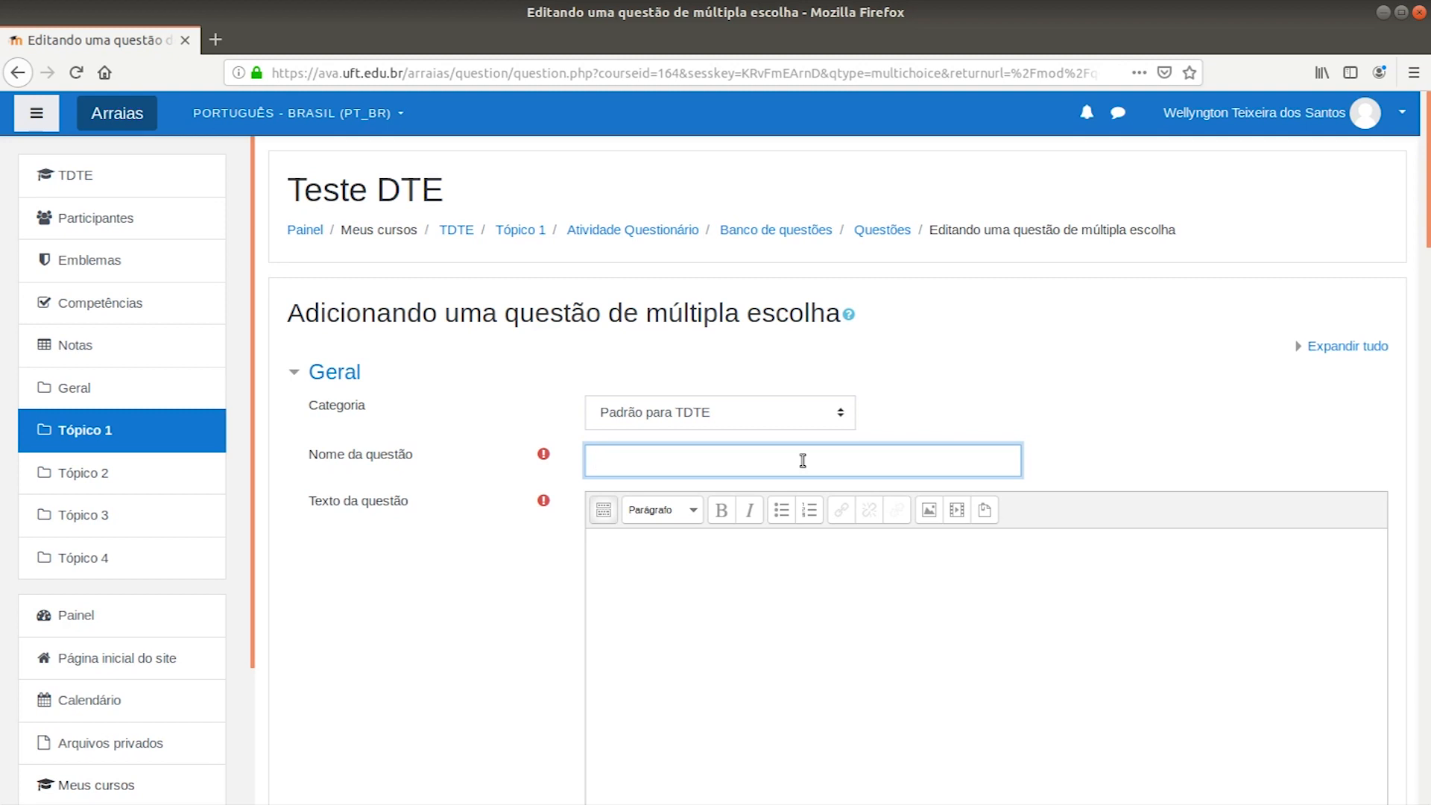
text(Q1B1)
scroll(805, 455, down, 3)
click(694, 308)
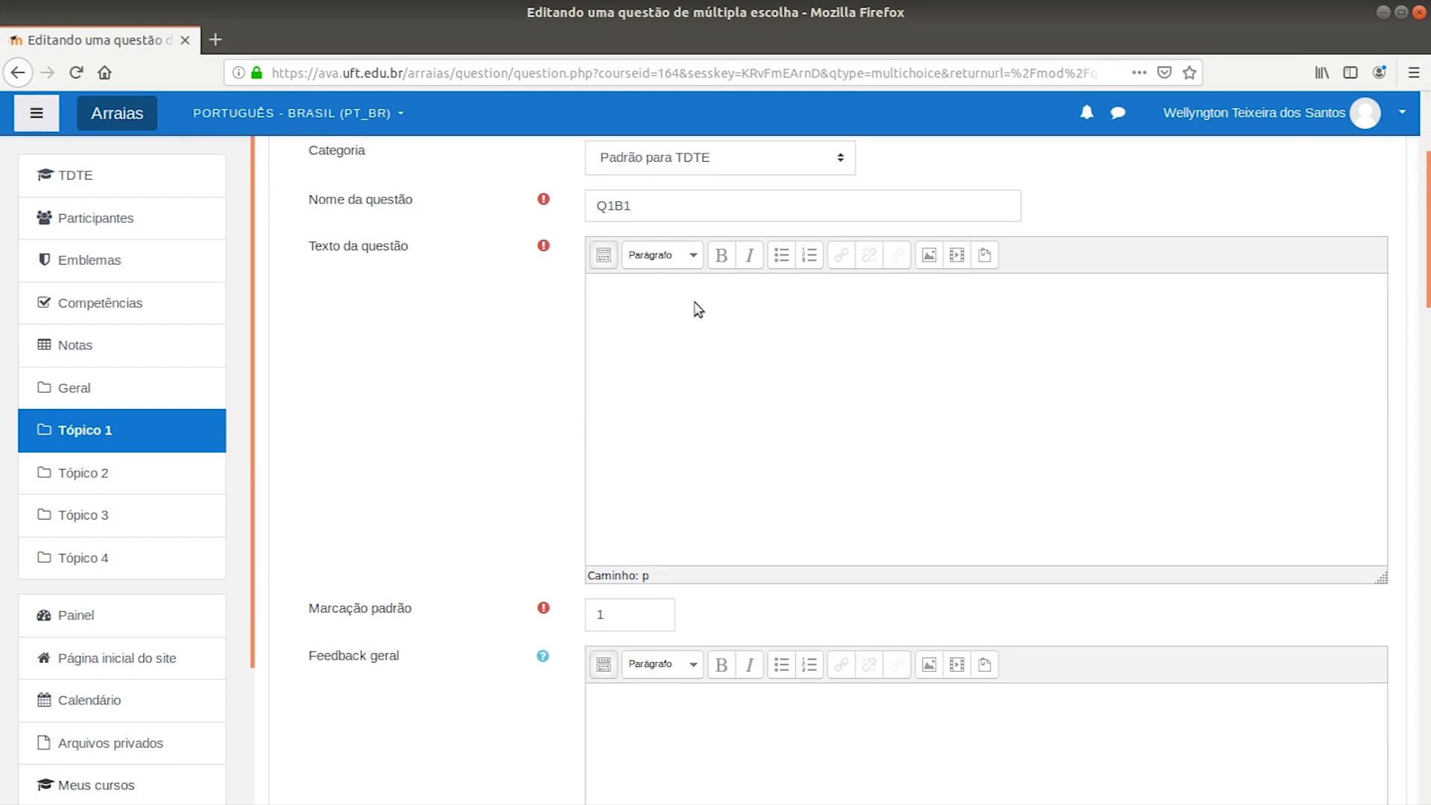
text(Qual resultado de 2 + 2?)
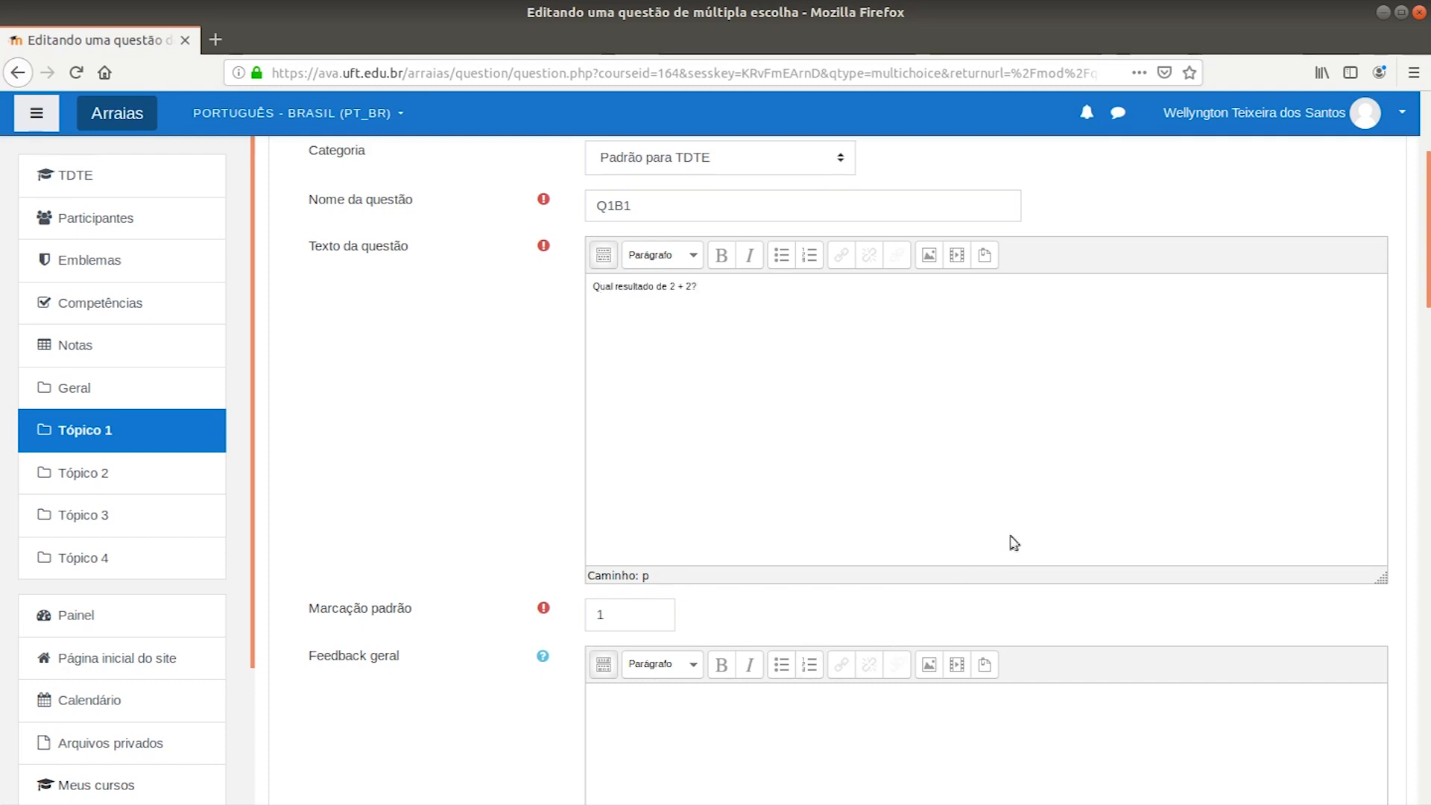
Examine the question's default mark, general feedback, single or multiple answer, option shuffling and numbering settings, down to Respostas
scroll(999, 498, down, 2)
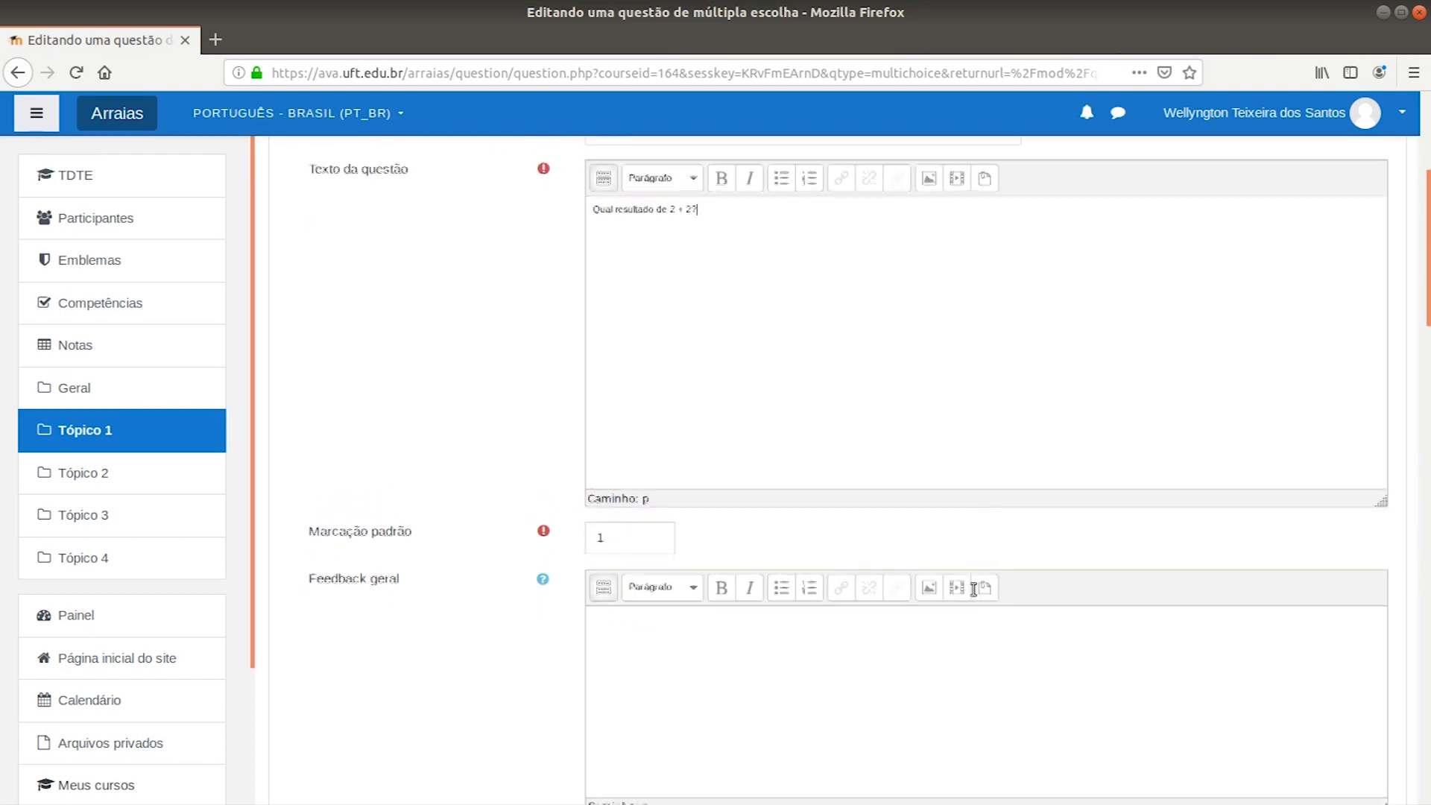
scroll(973, 590, up, 1)
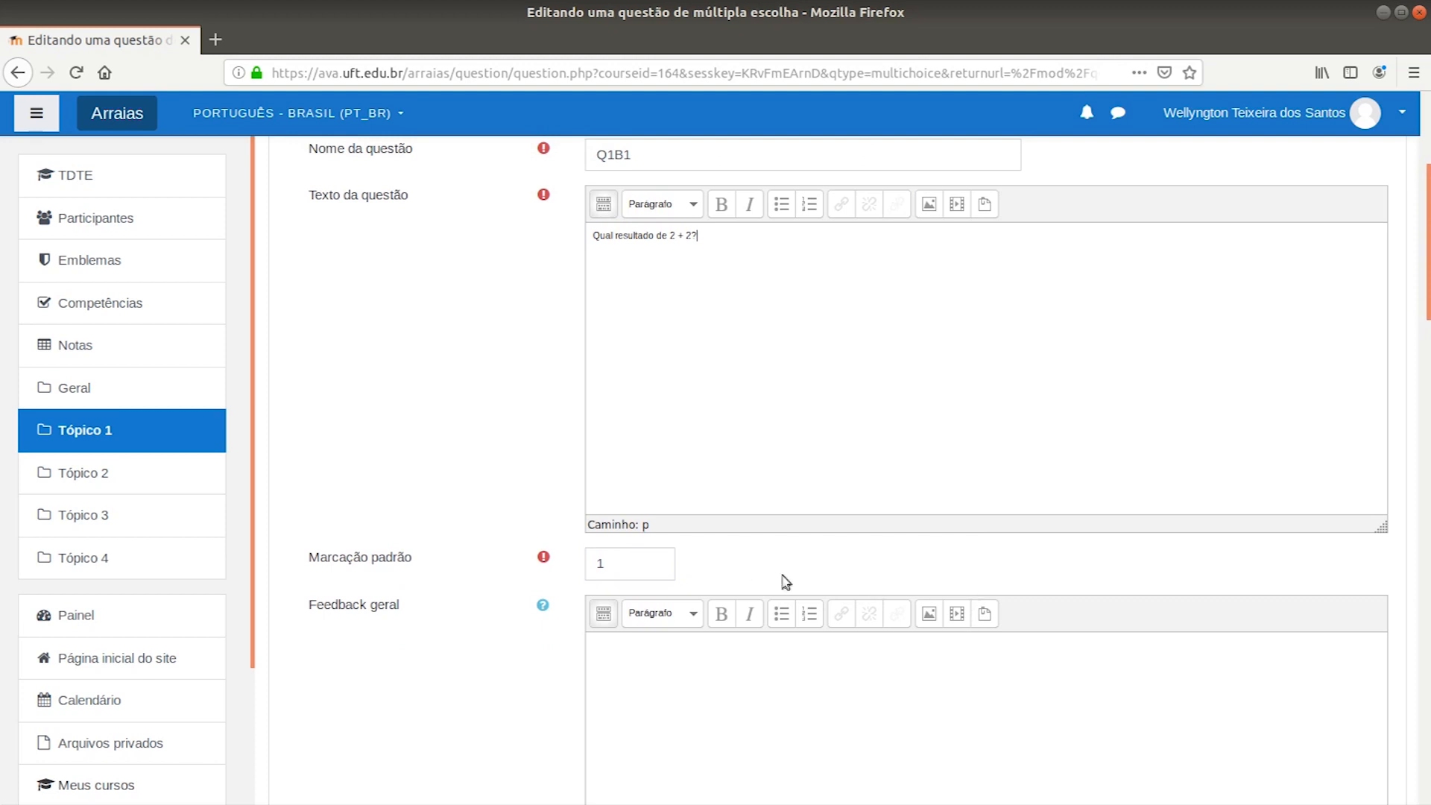
scroll(784, 580, down, 3)
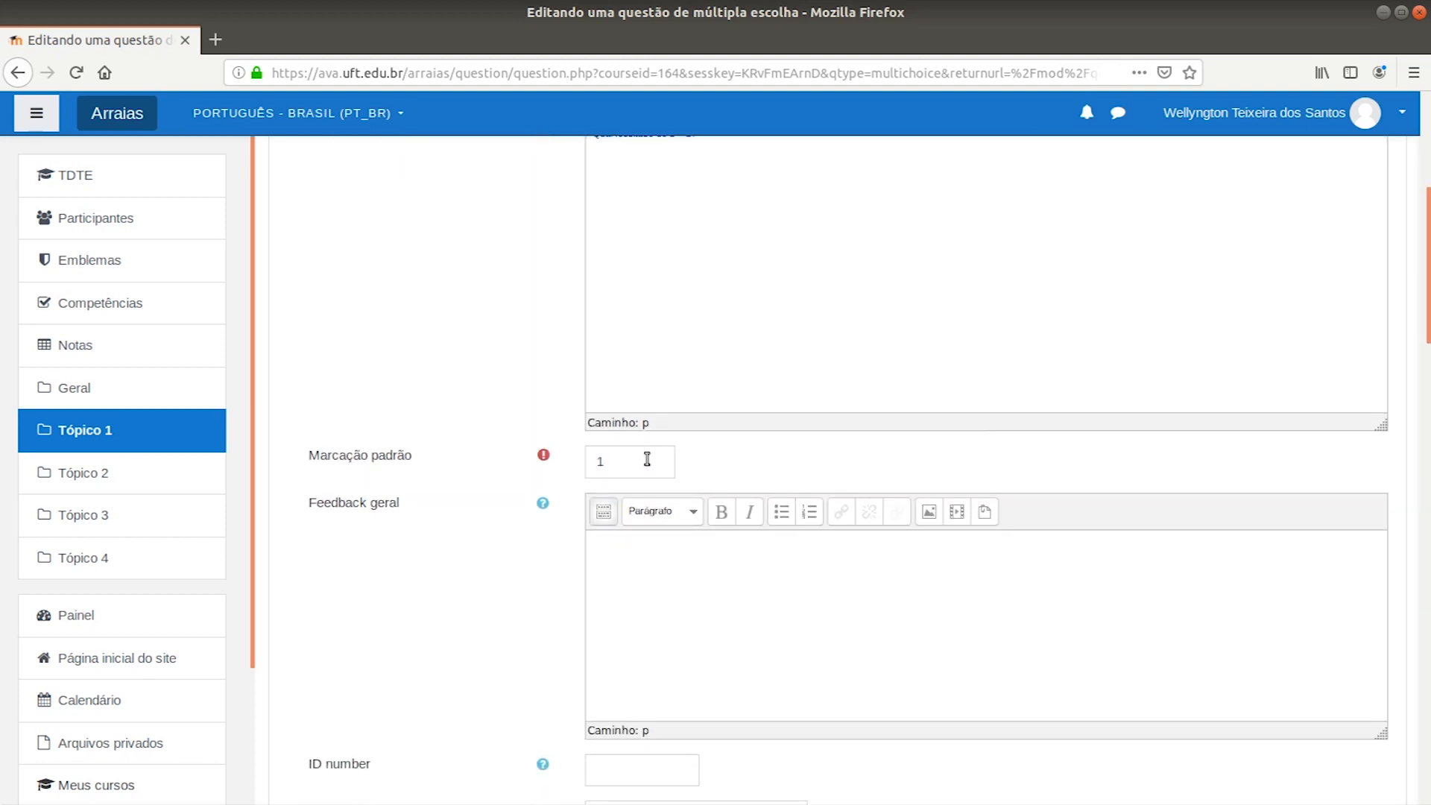
scroll(647, 459, down, 5)
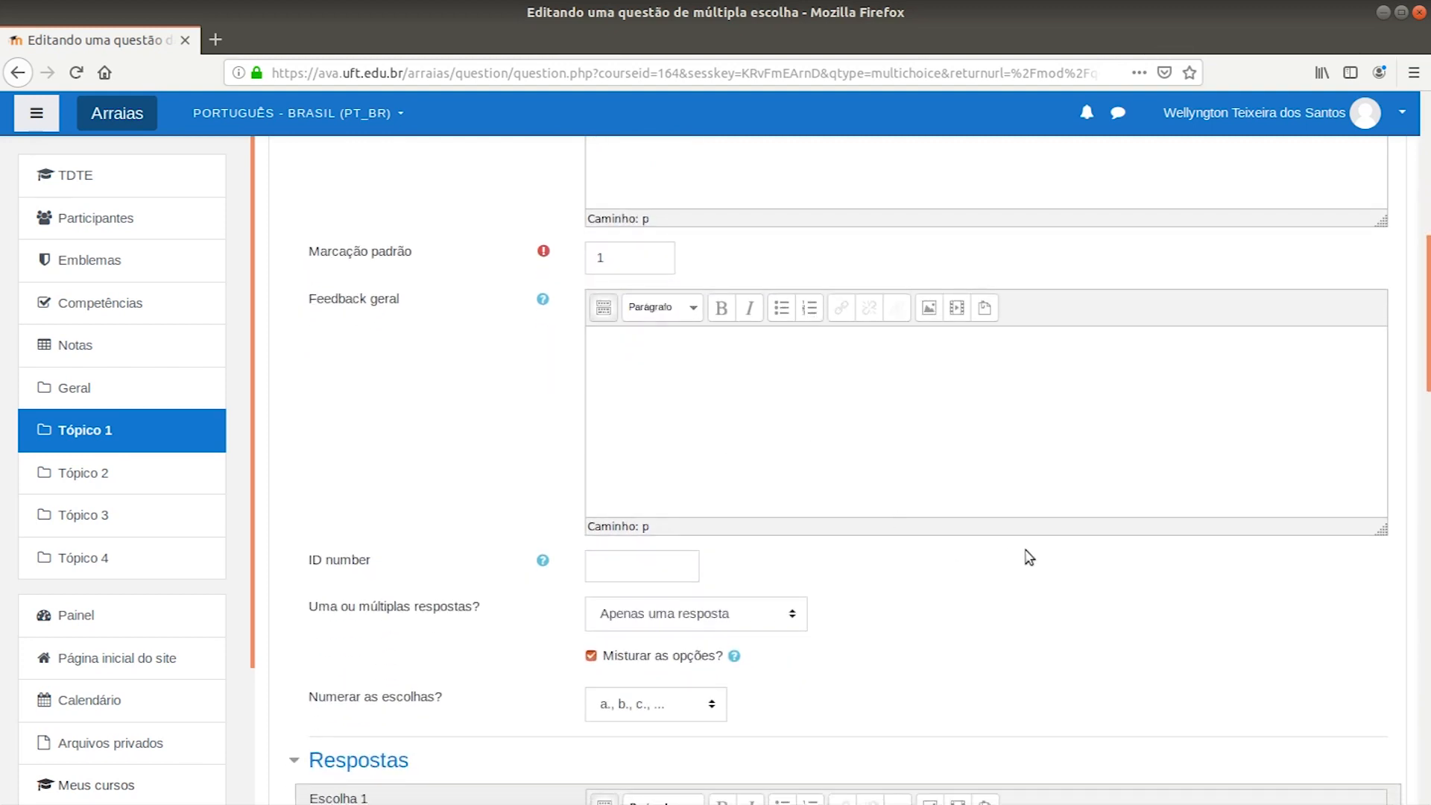
scroll(1029, 557, down, 3)
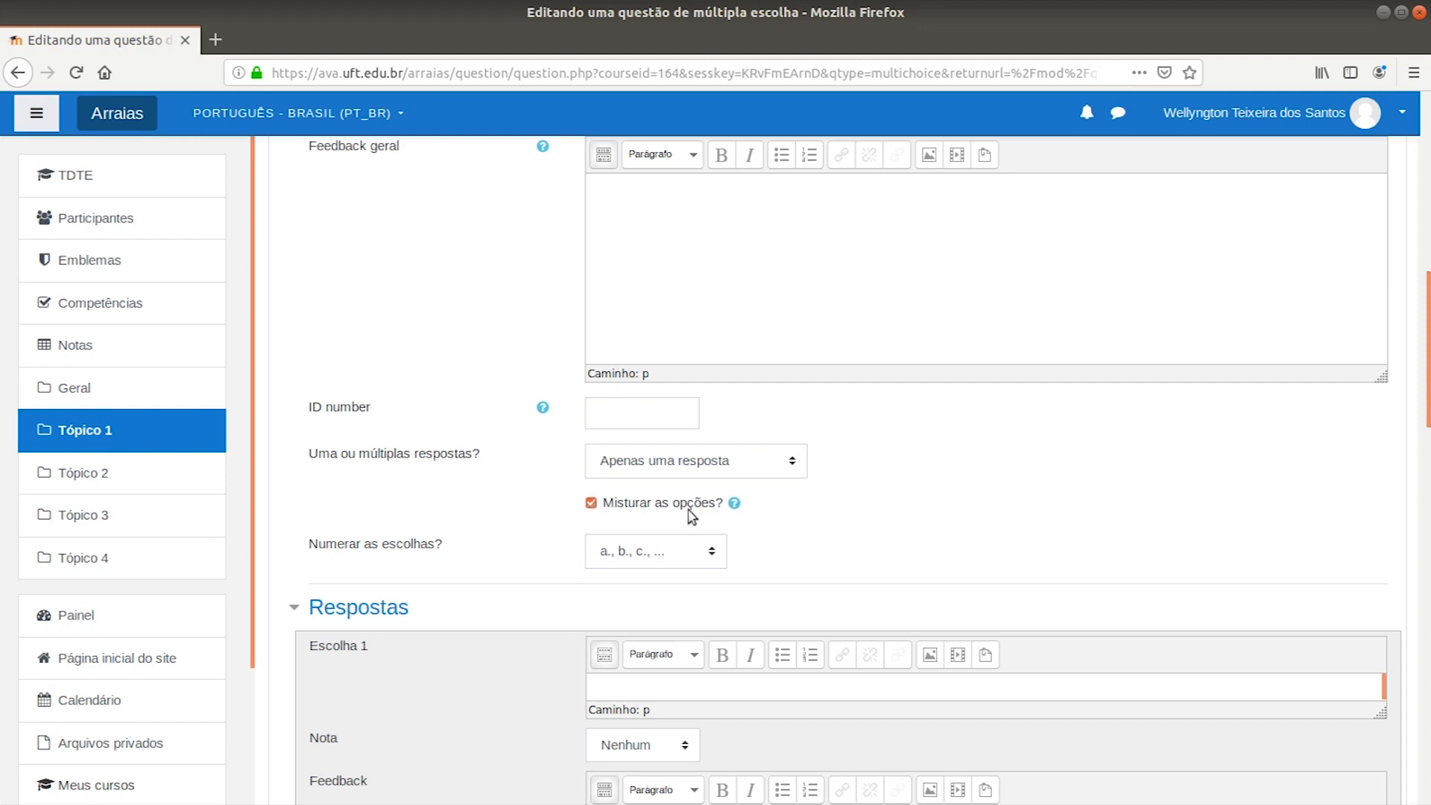
scroll(912, 506, down, 2)
scroll(915, 509, down, 3)
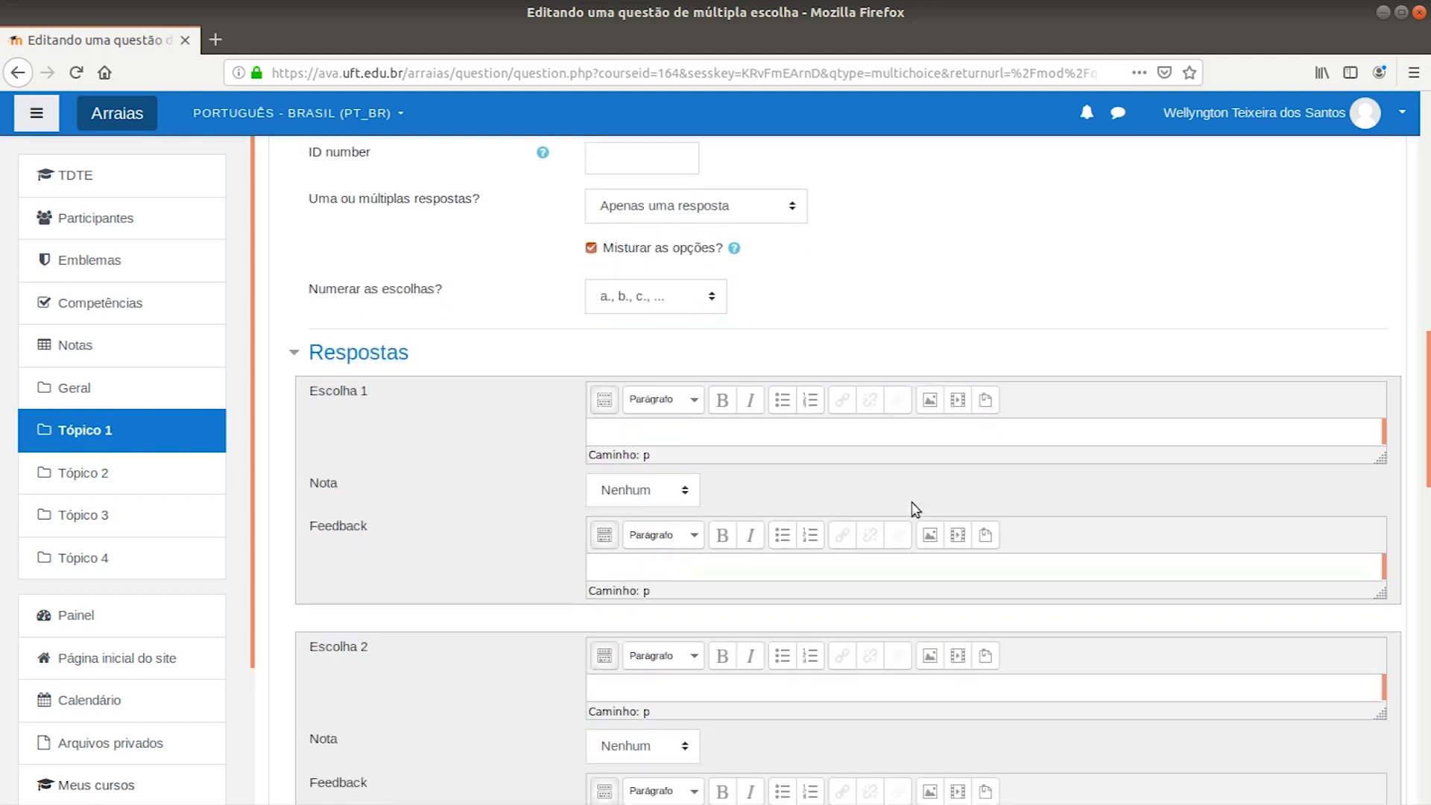
scroll(915, 508, down, 2)
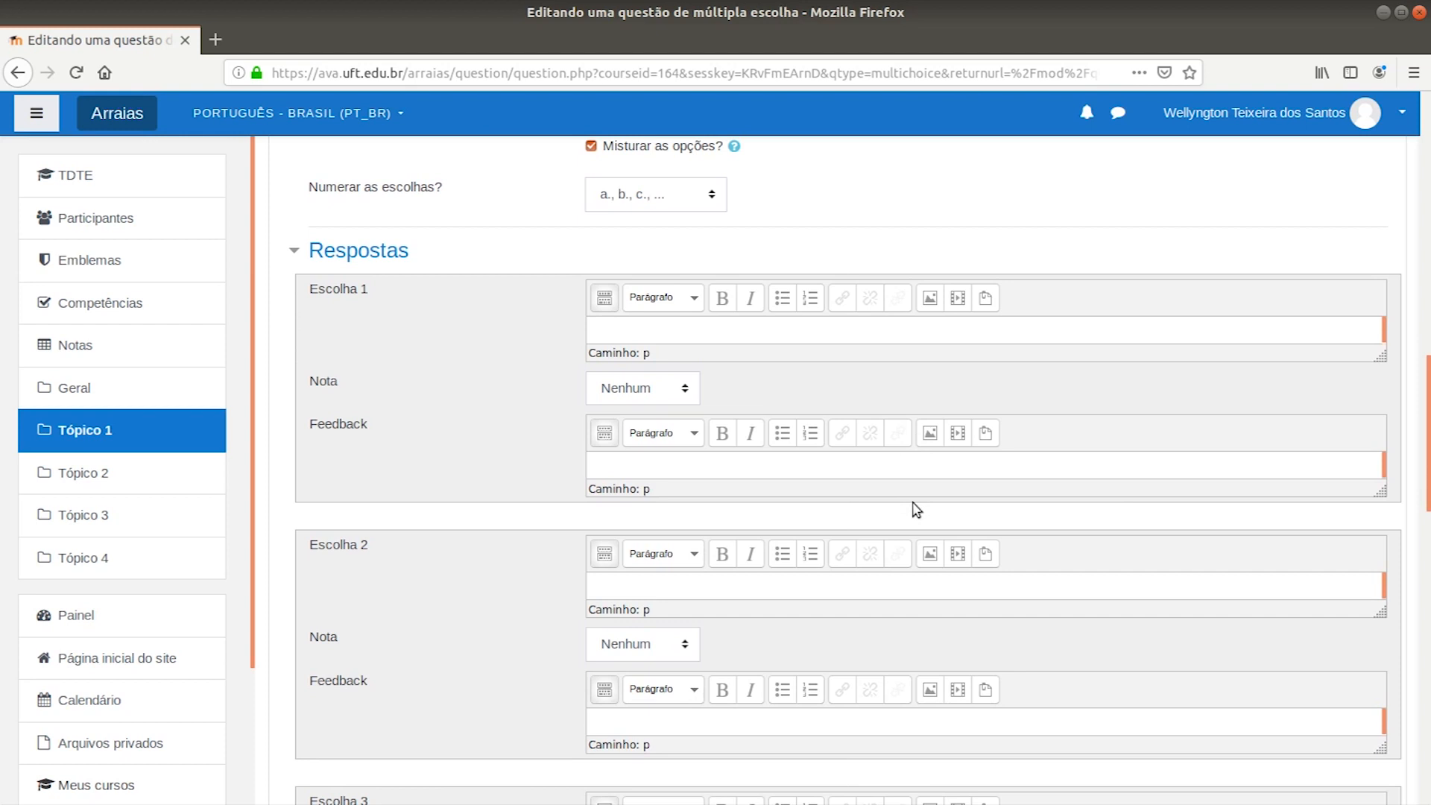
Enter 2 as Escolha 1 with Nota Nenhum, and 3 as Escolha 2
click(668, 322)
text(2)
click(678, 387)
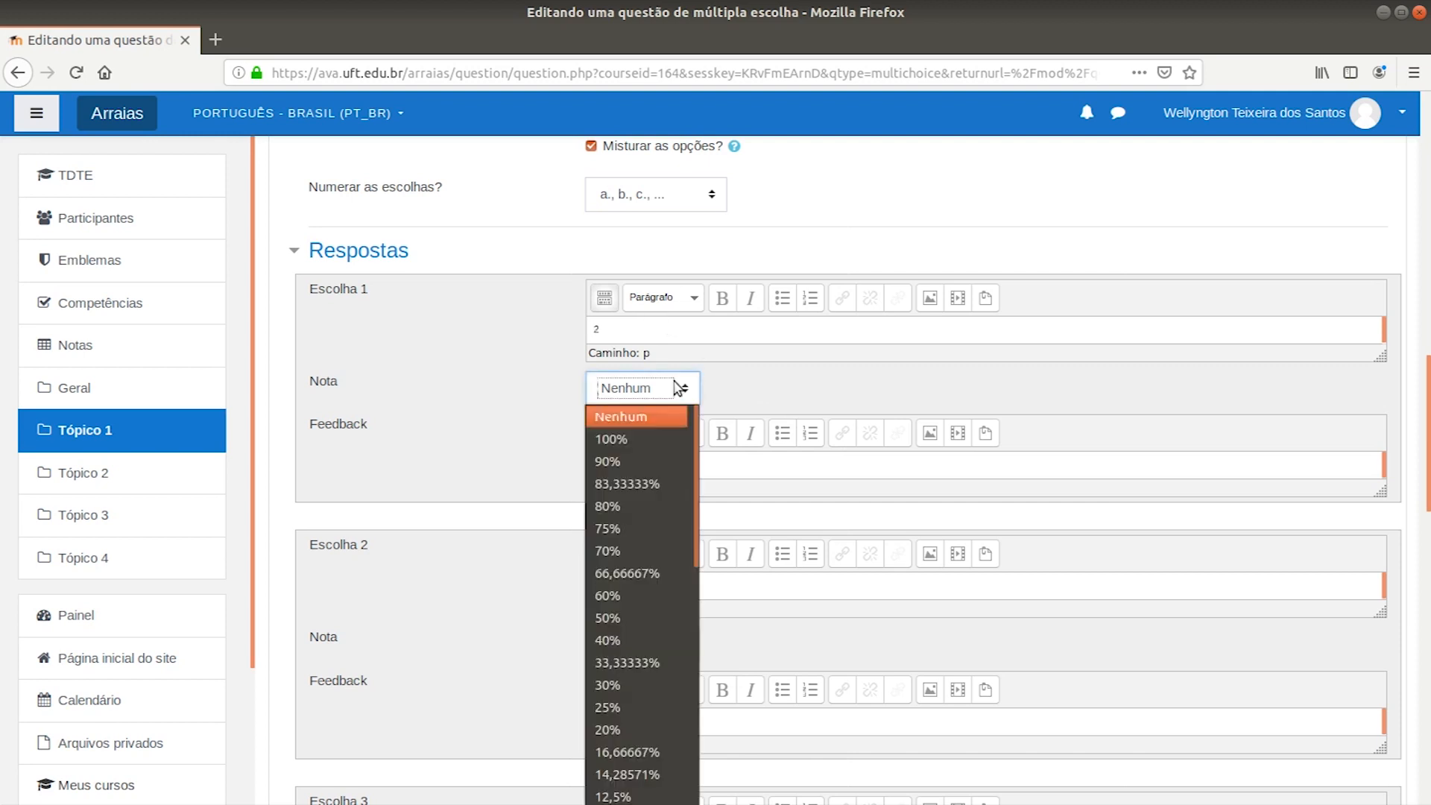
scroll(671, 610, down, 4)
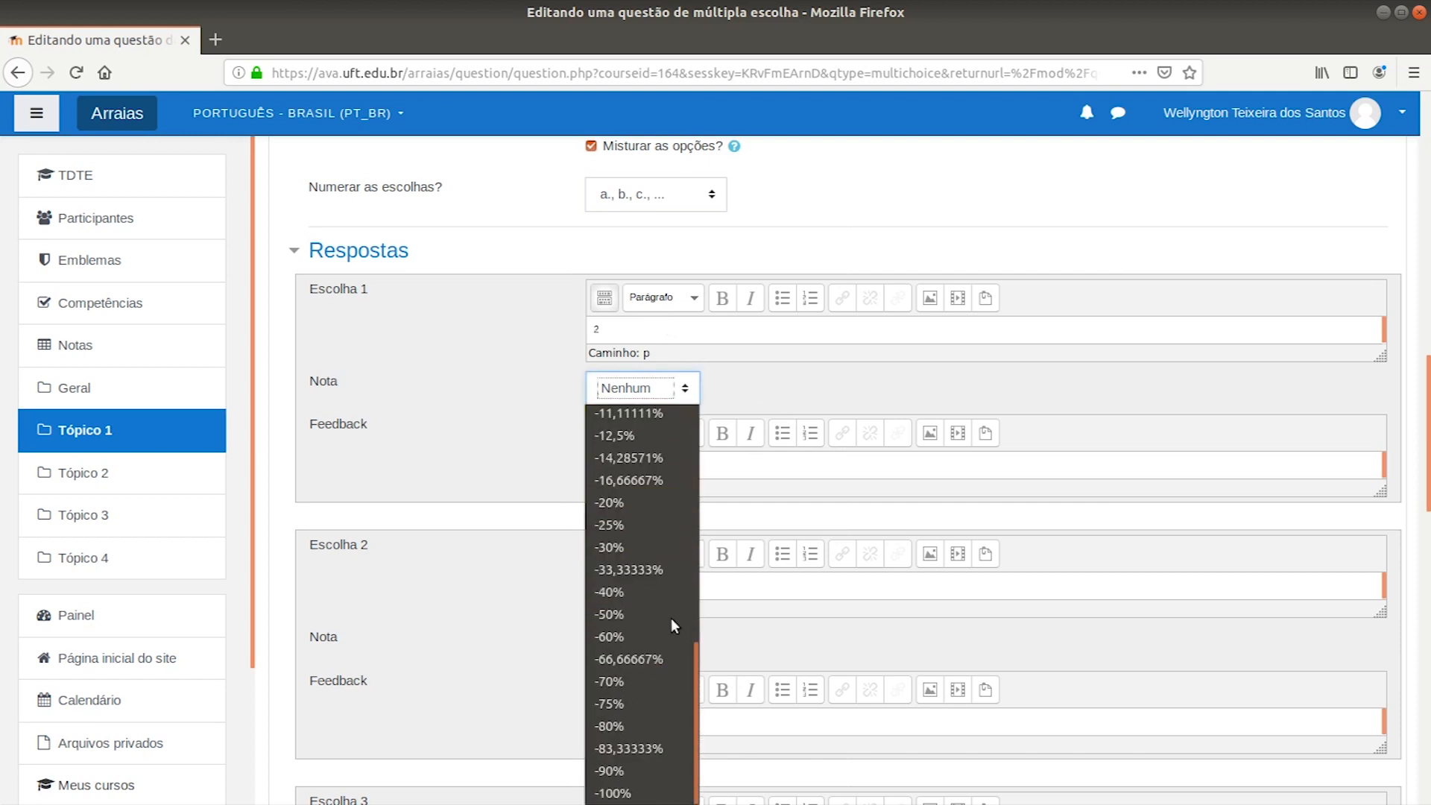
scroll(669, 619, up, 5)
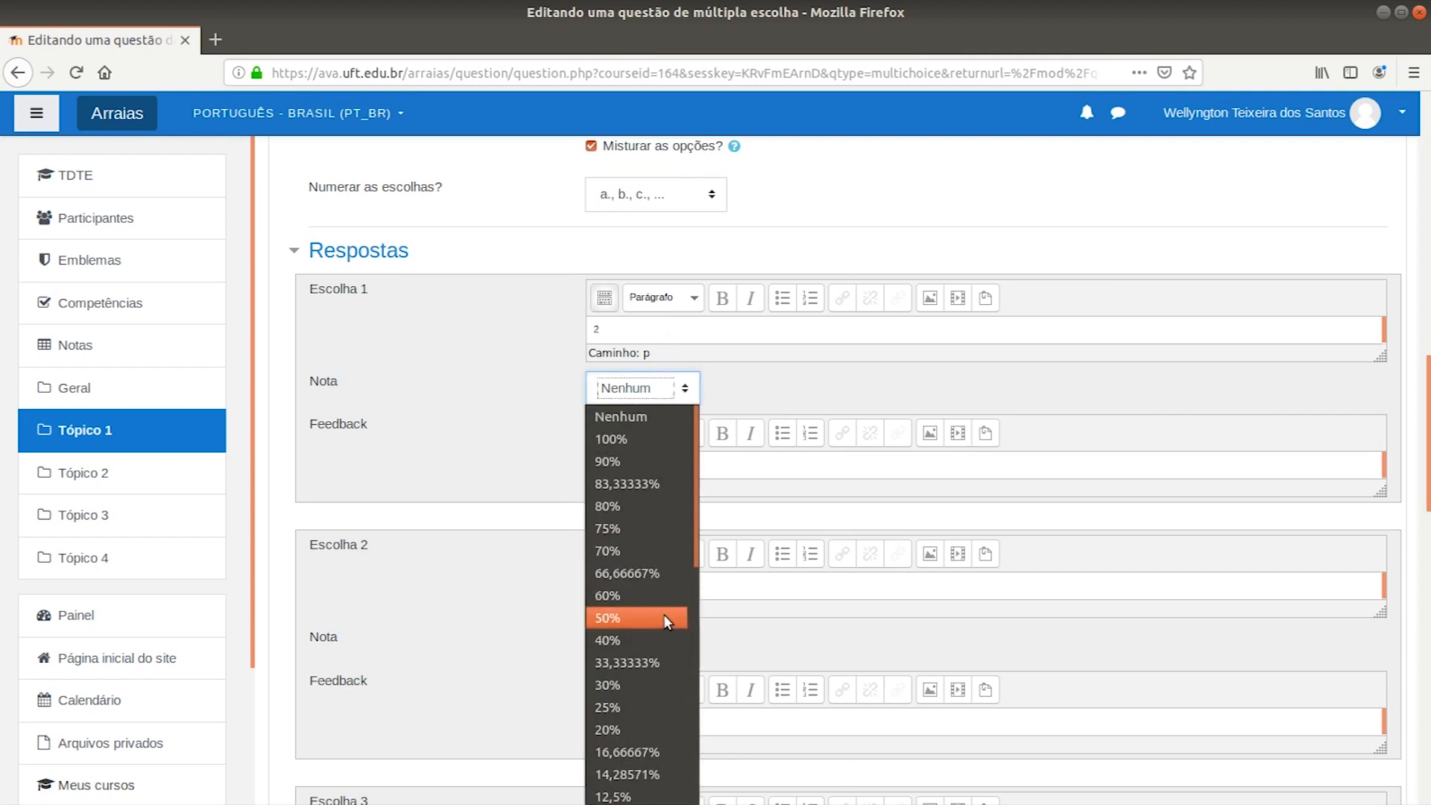
click(640, 420)
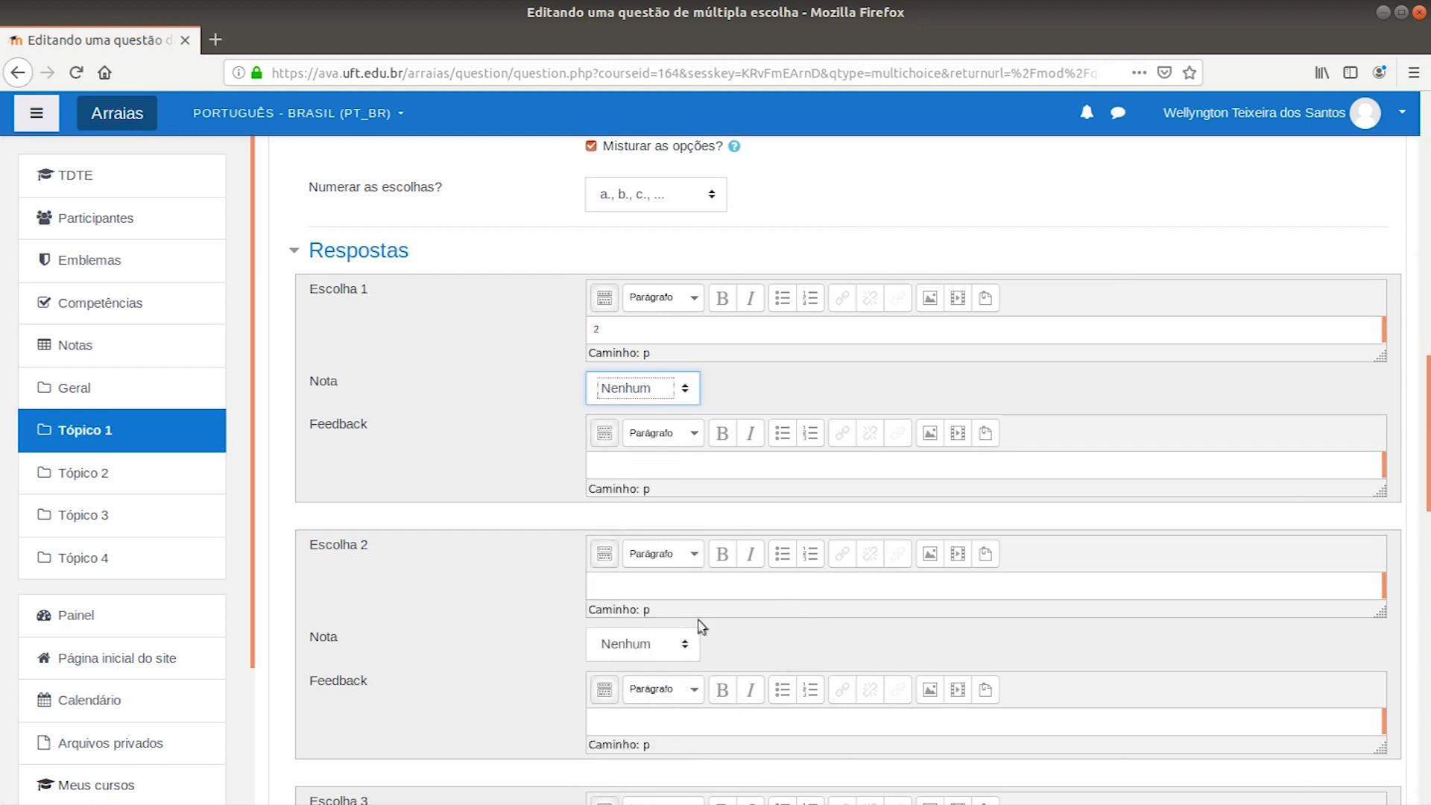
click(734, 578)
text(3)
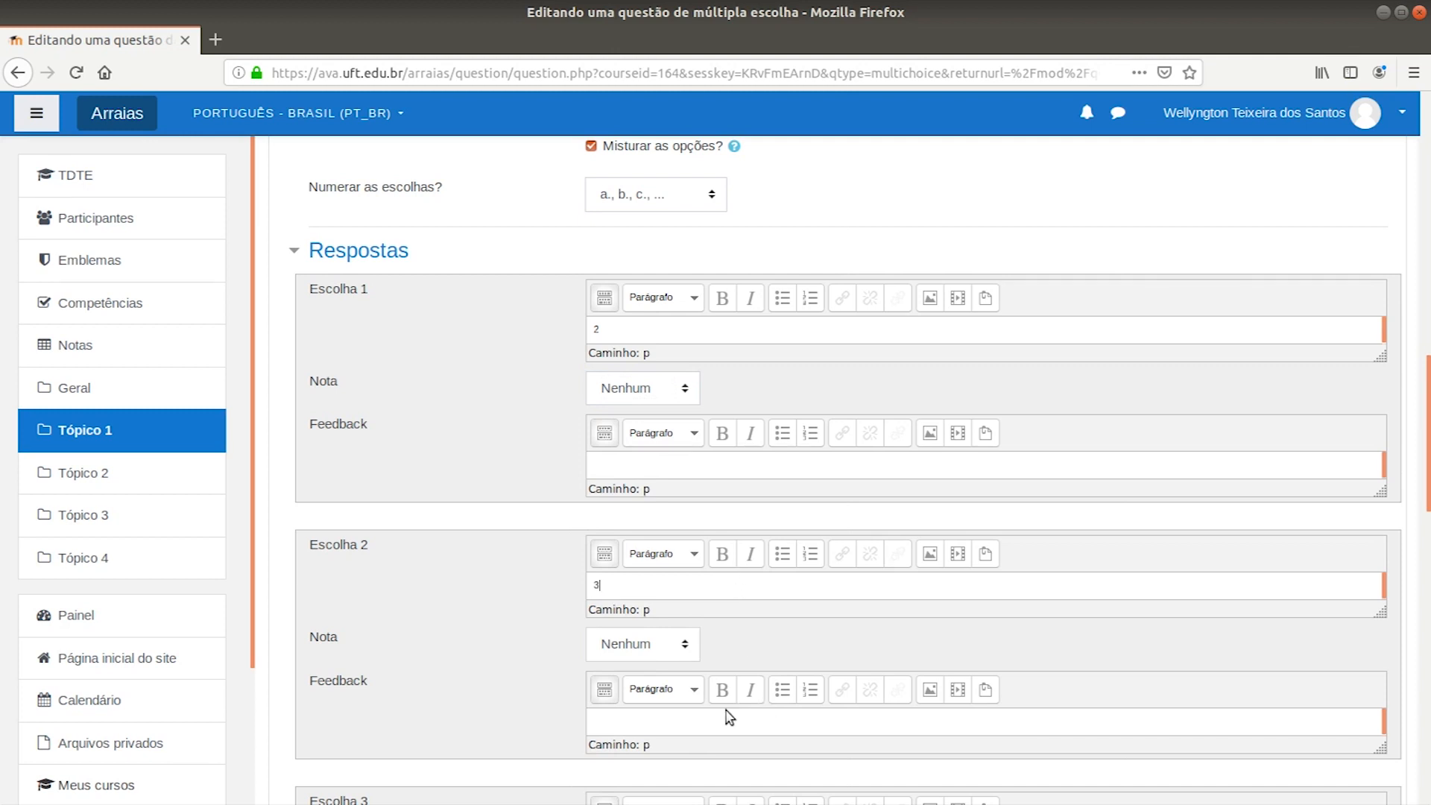
Enter 4 as Escolha 3 with Nota 100%, and save the multiple-choice question
scroll(679, 650, down, 4)
click(703, 539)
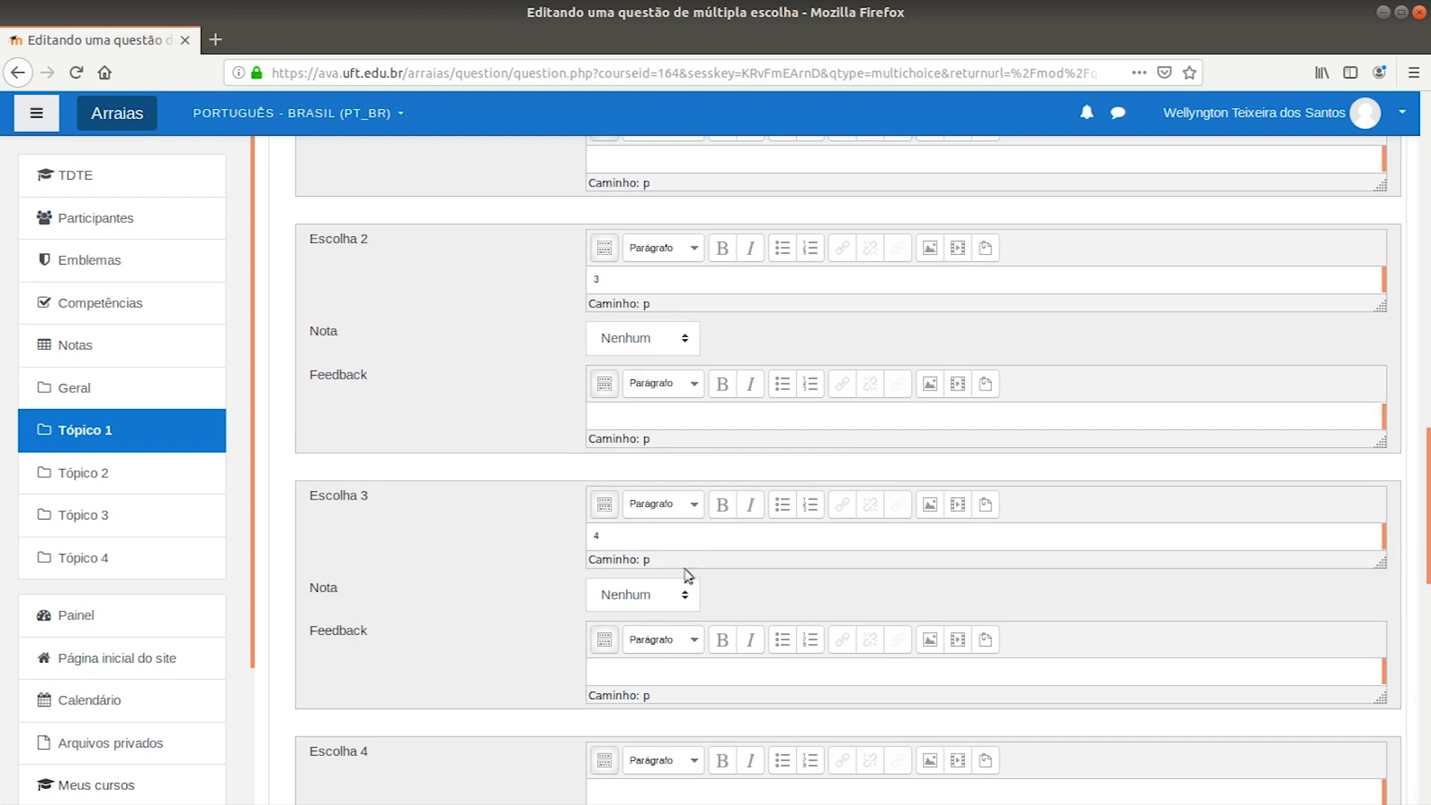
click(683, 595)
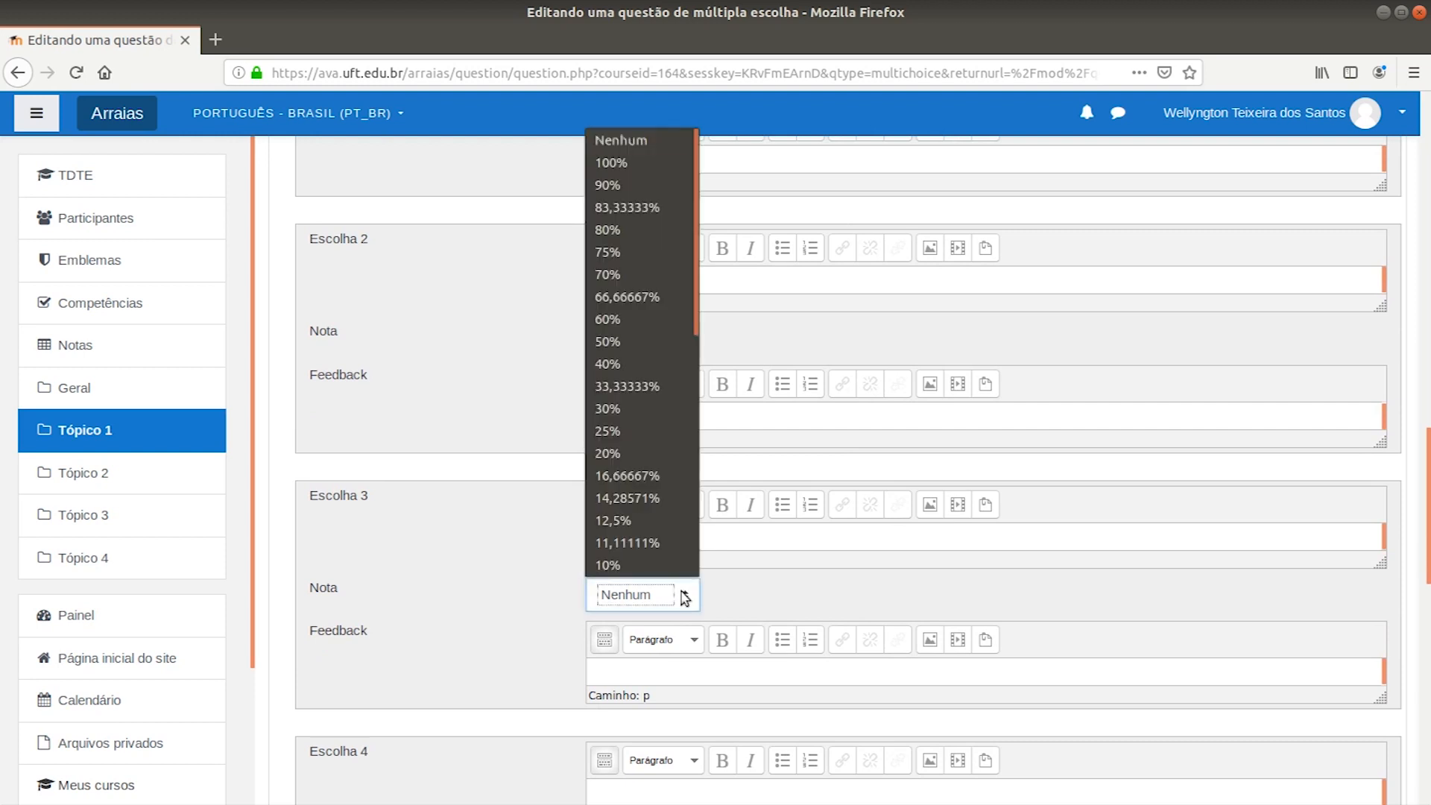
click(607, 162)
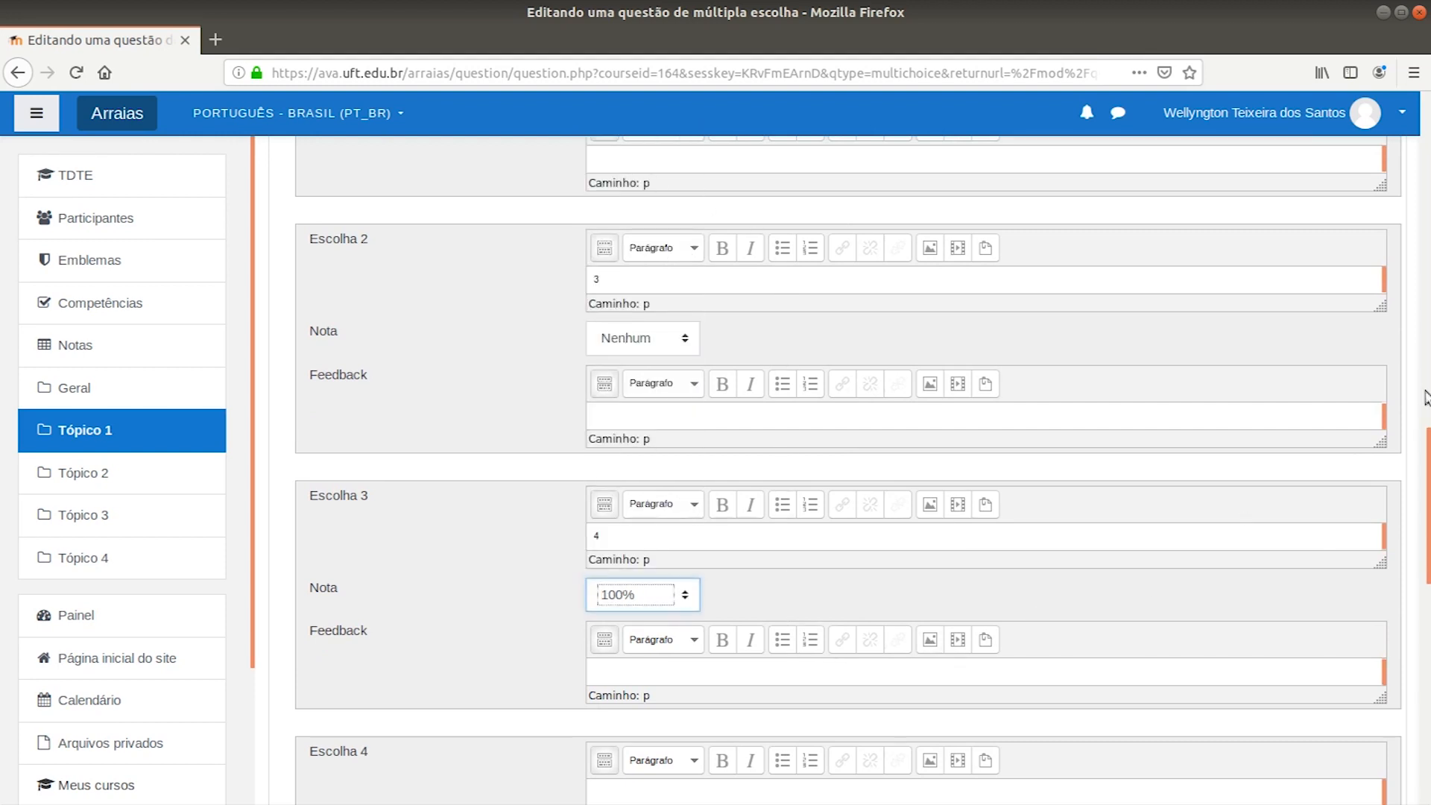
drag(1427, 480, 1427, 661)
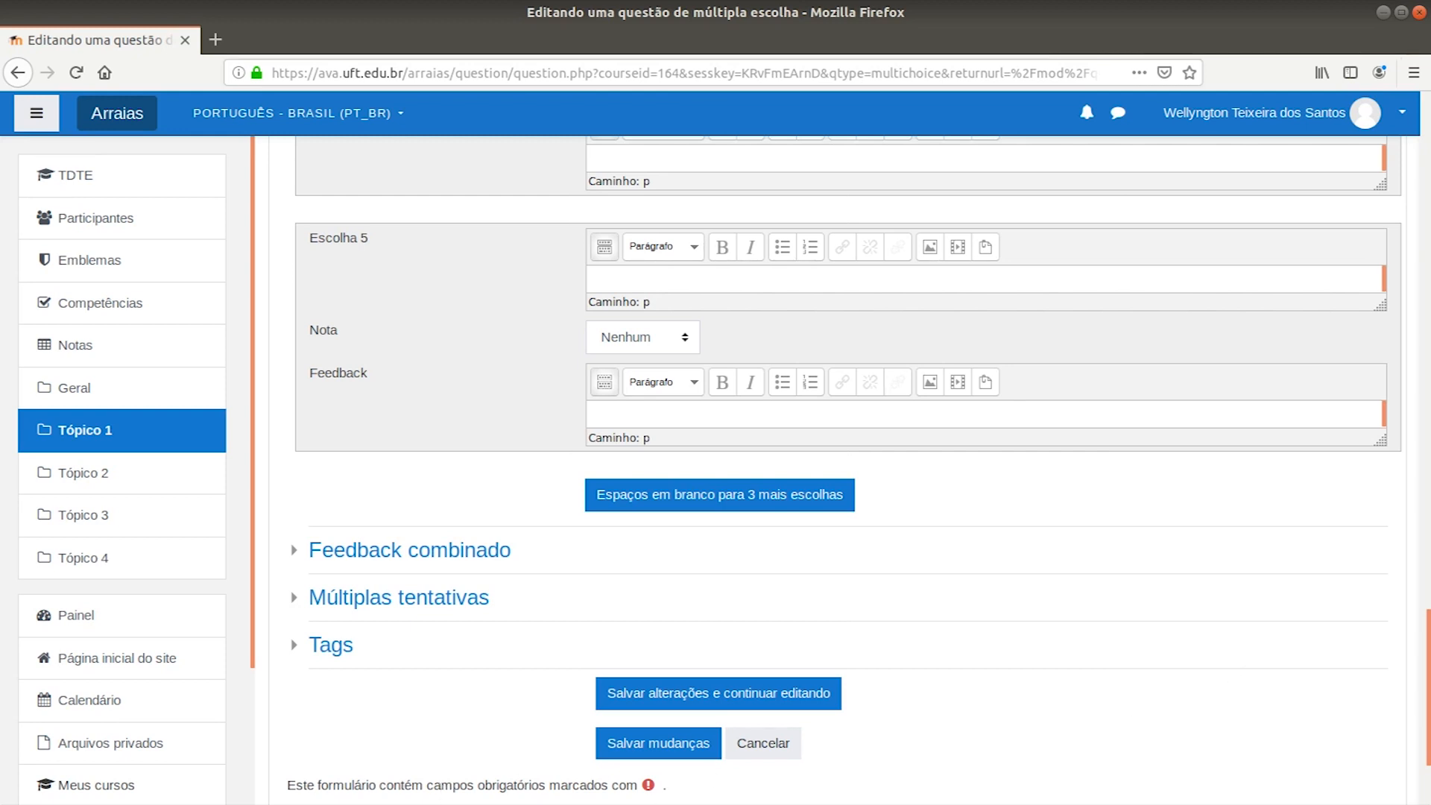
click(677, 749)
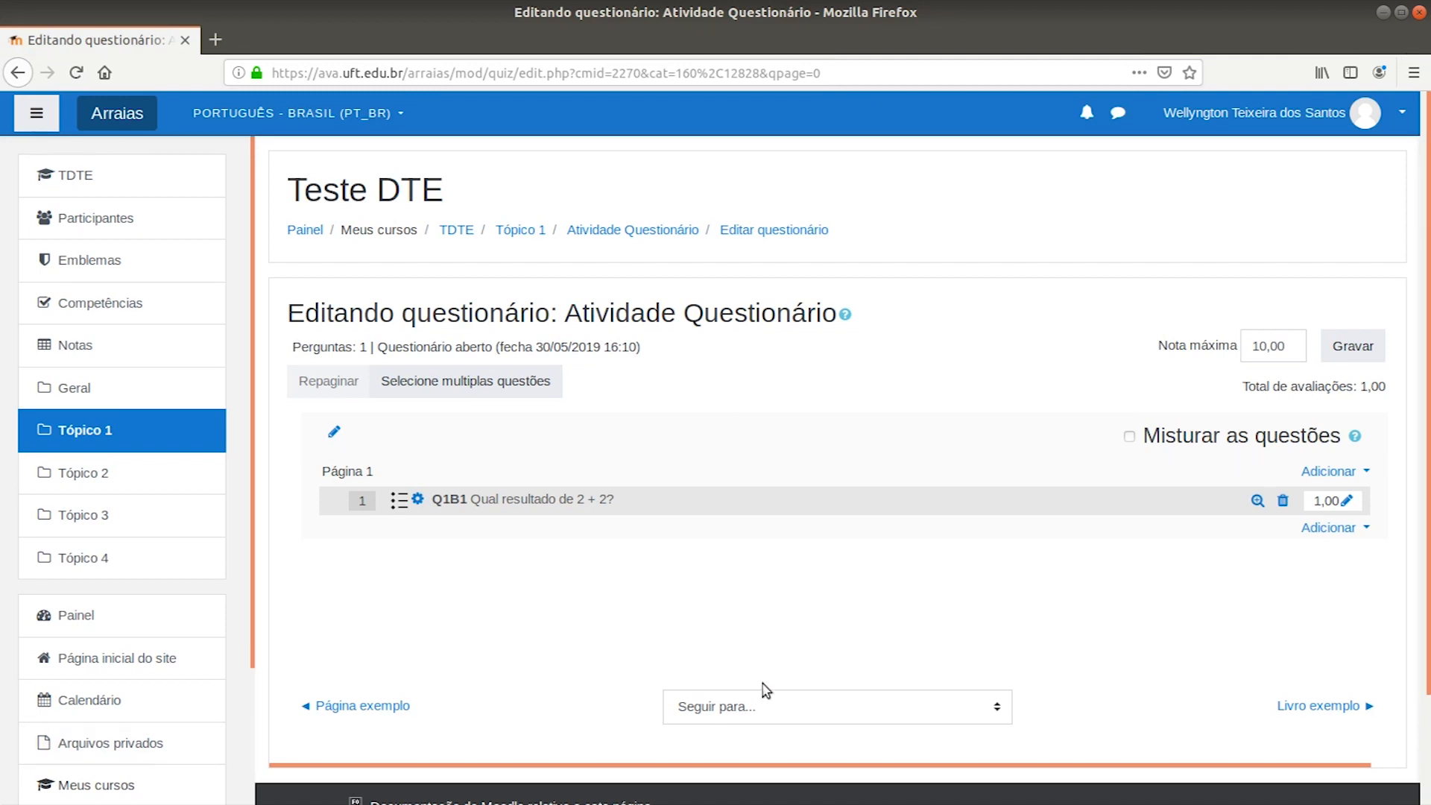
Start a new Verdadeiro/Falso question on Página 1 of the questionnaire
click(1319, 473)
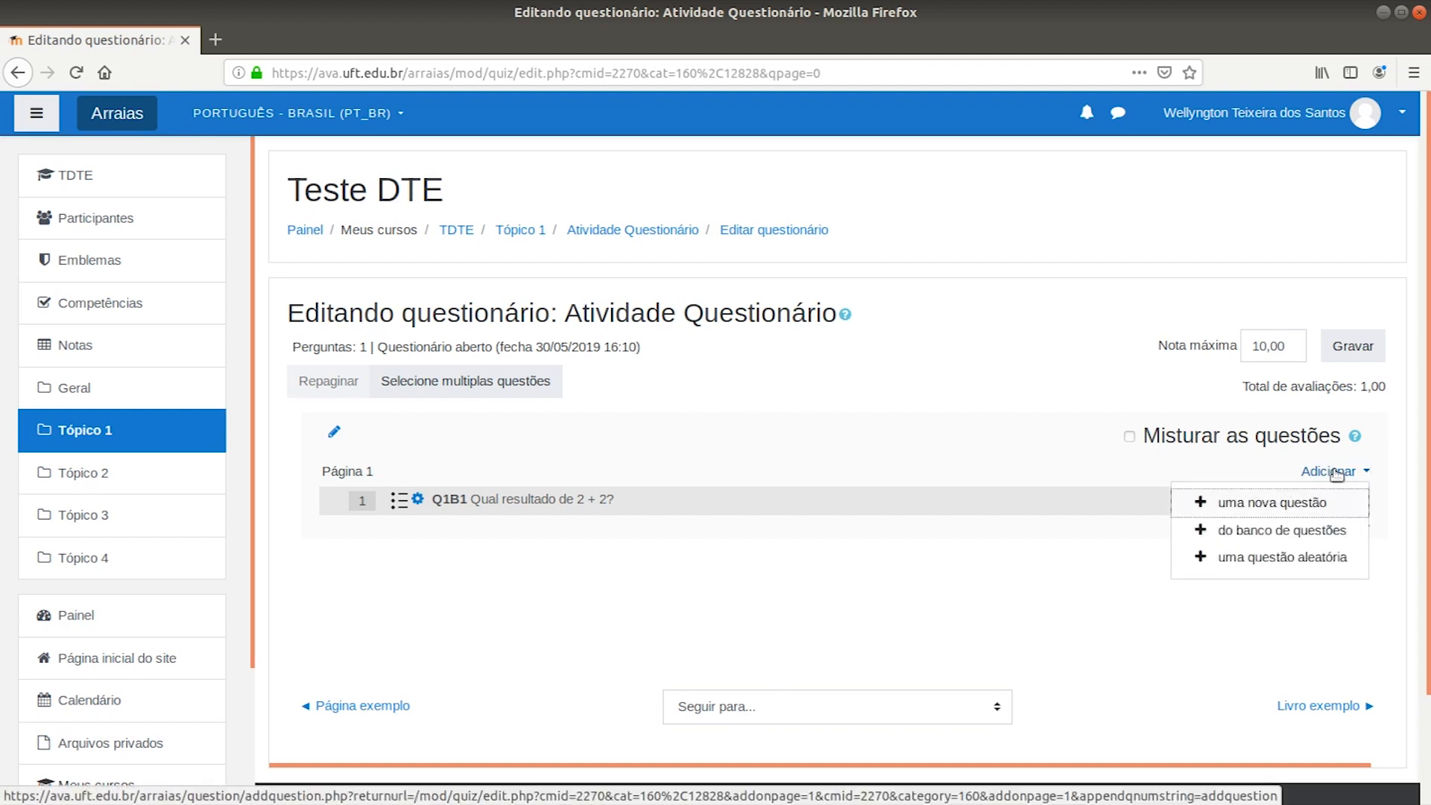
click(1308, 505)
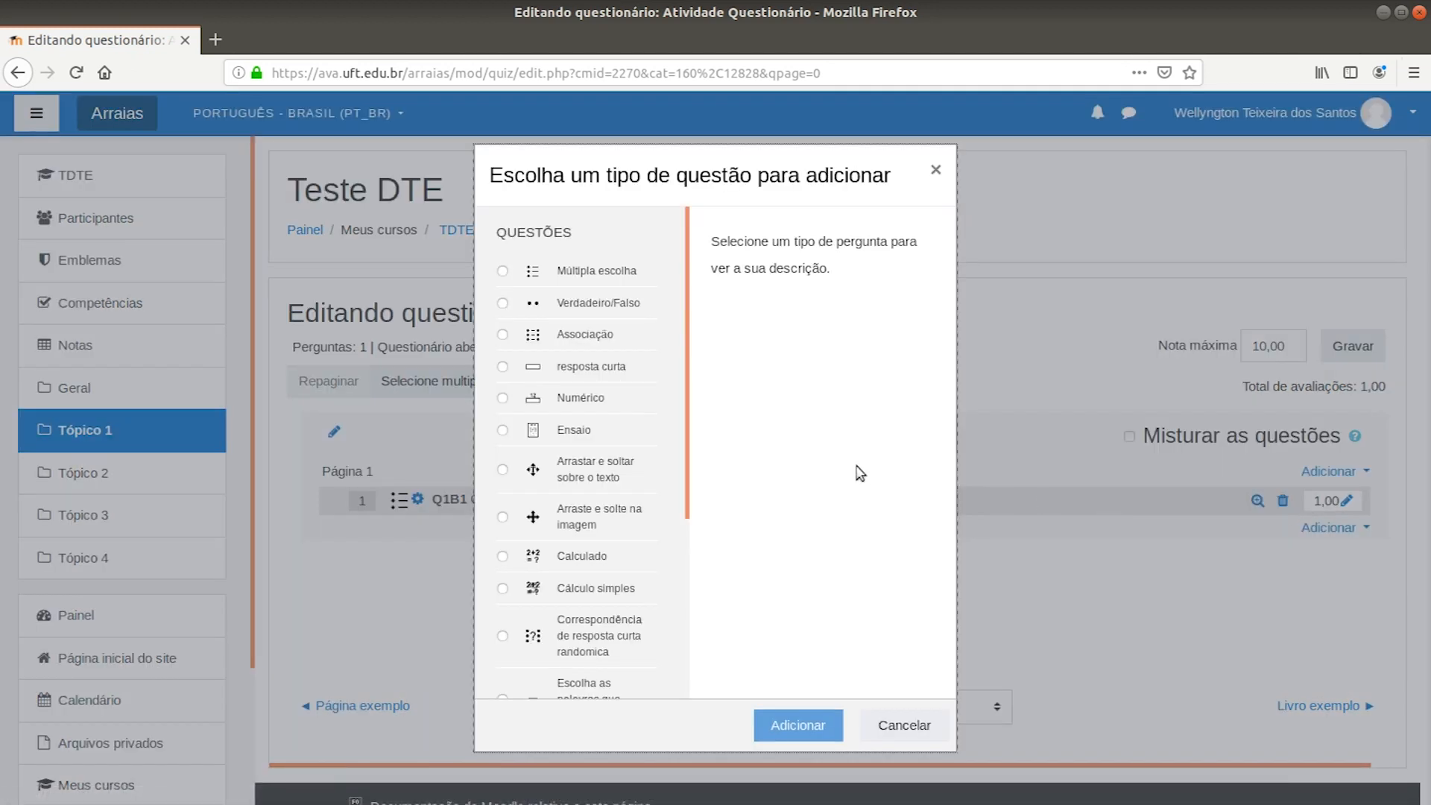
click(503, 304)
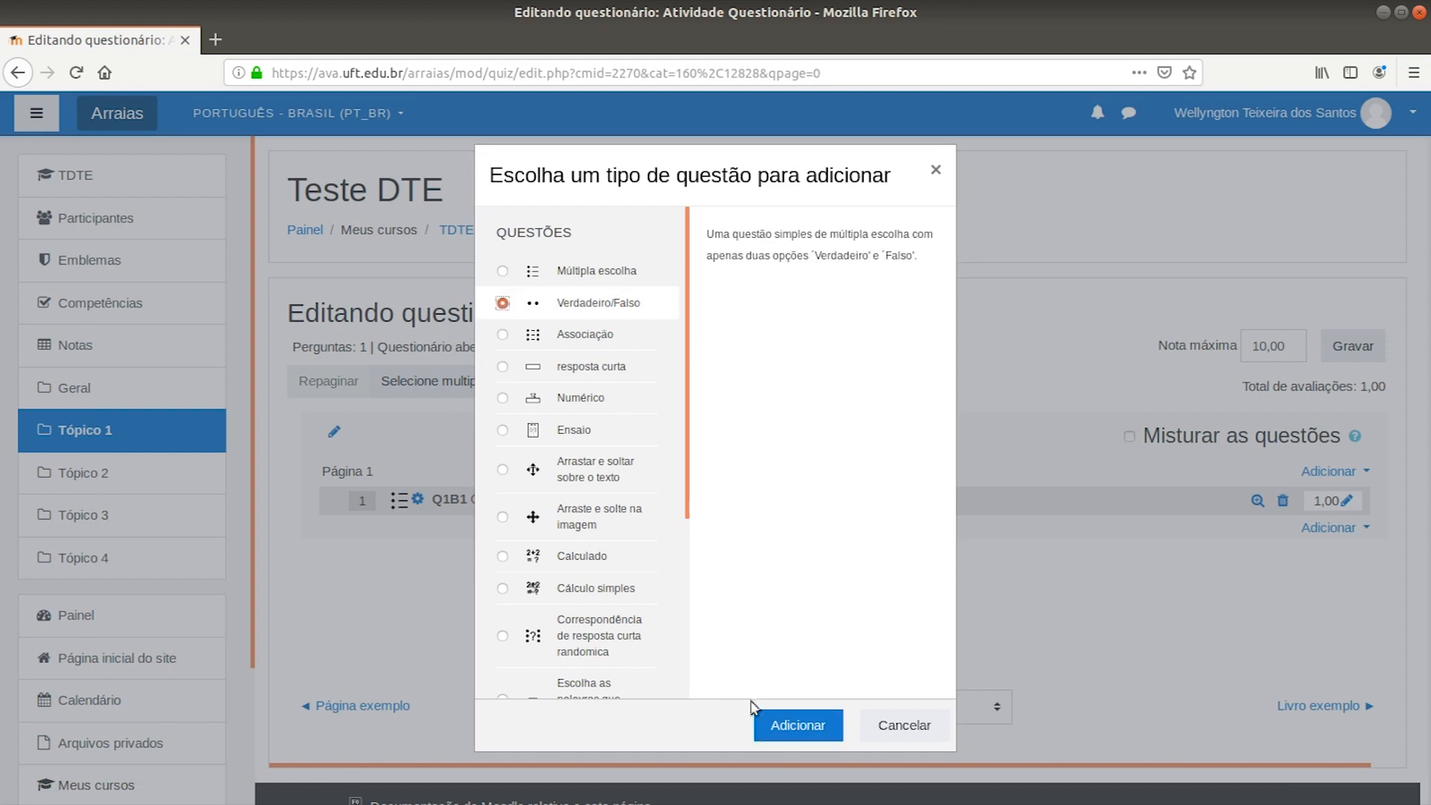
click(798, 729)
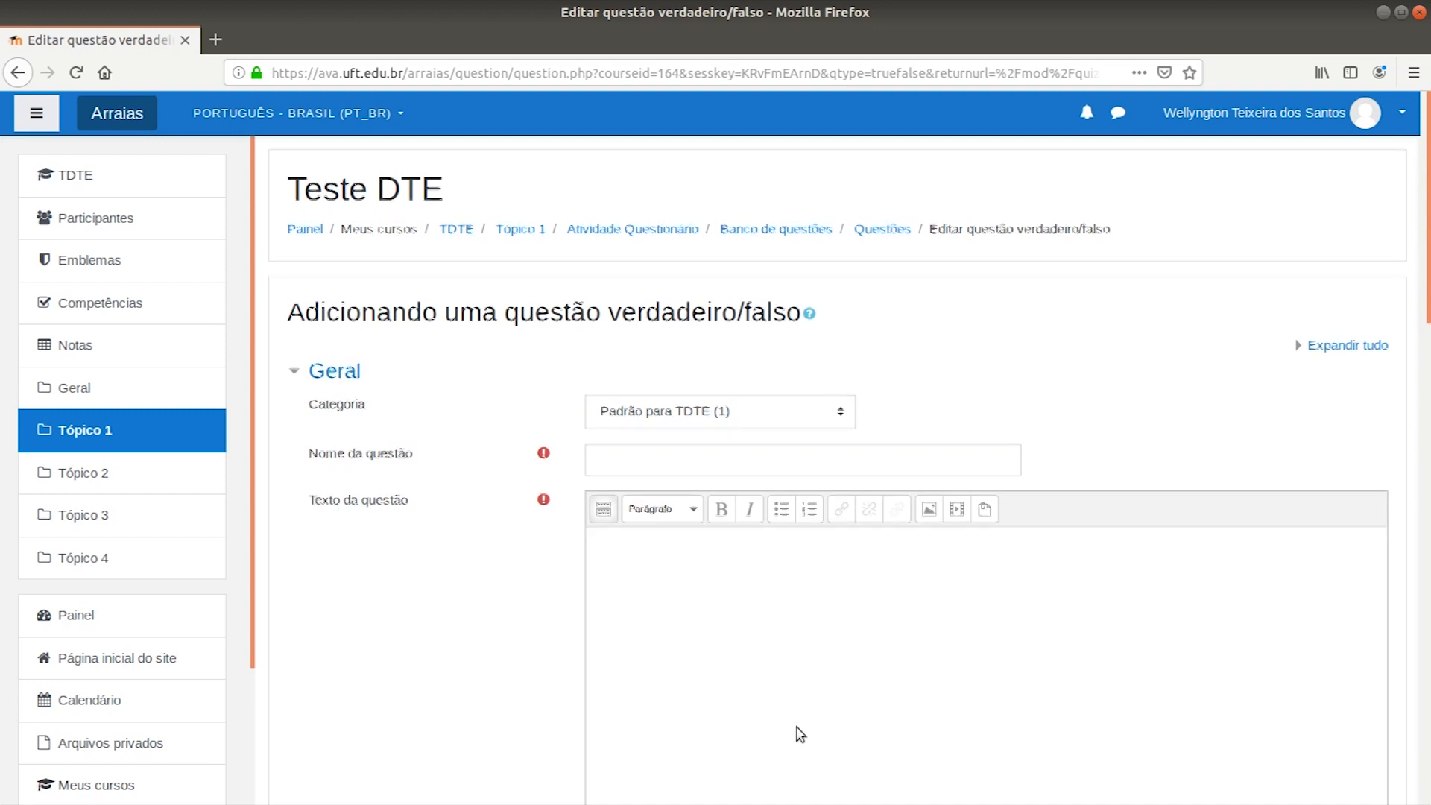
Name the true/false question Q2B2 and enter the question text "Verdade que 2+2 = 4"
scroll(798, 731, down, 2)
click(709, 359)
text(Q2B2)
click(724, 458)
text(Verdade que 2+2 = 4)
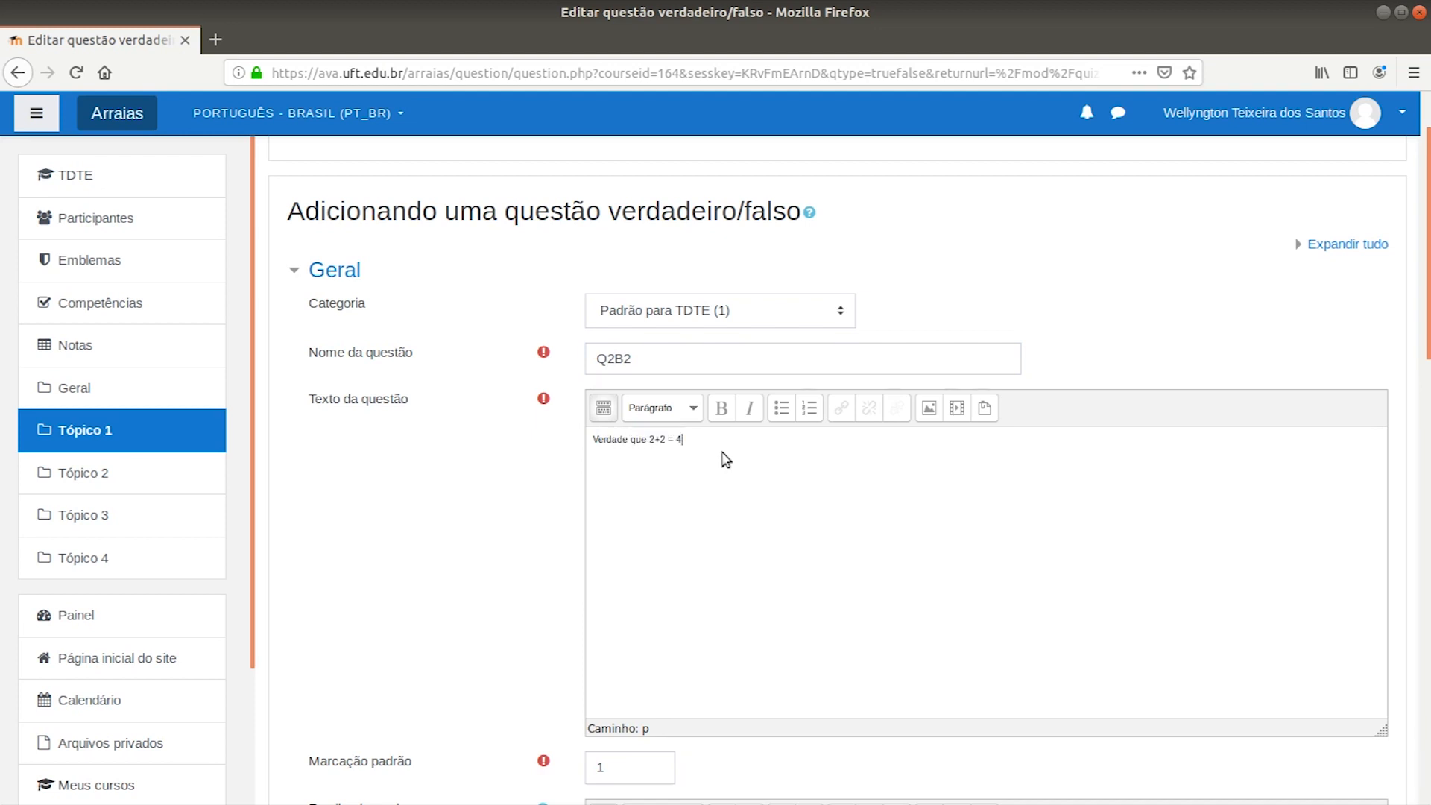
End the question text with a question mark and set the correct answer (Resposta certa) to Verdadeiro
text(?)
scroll(768, 469, down, 5)
scroll(767, 468, down, 6)
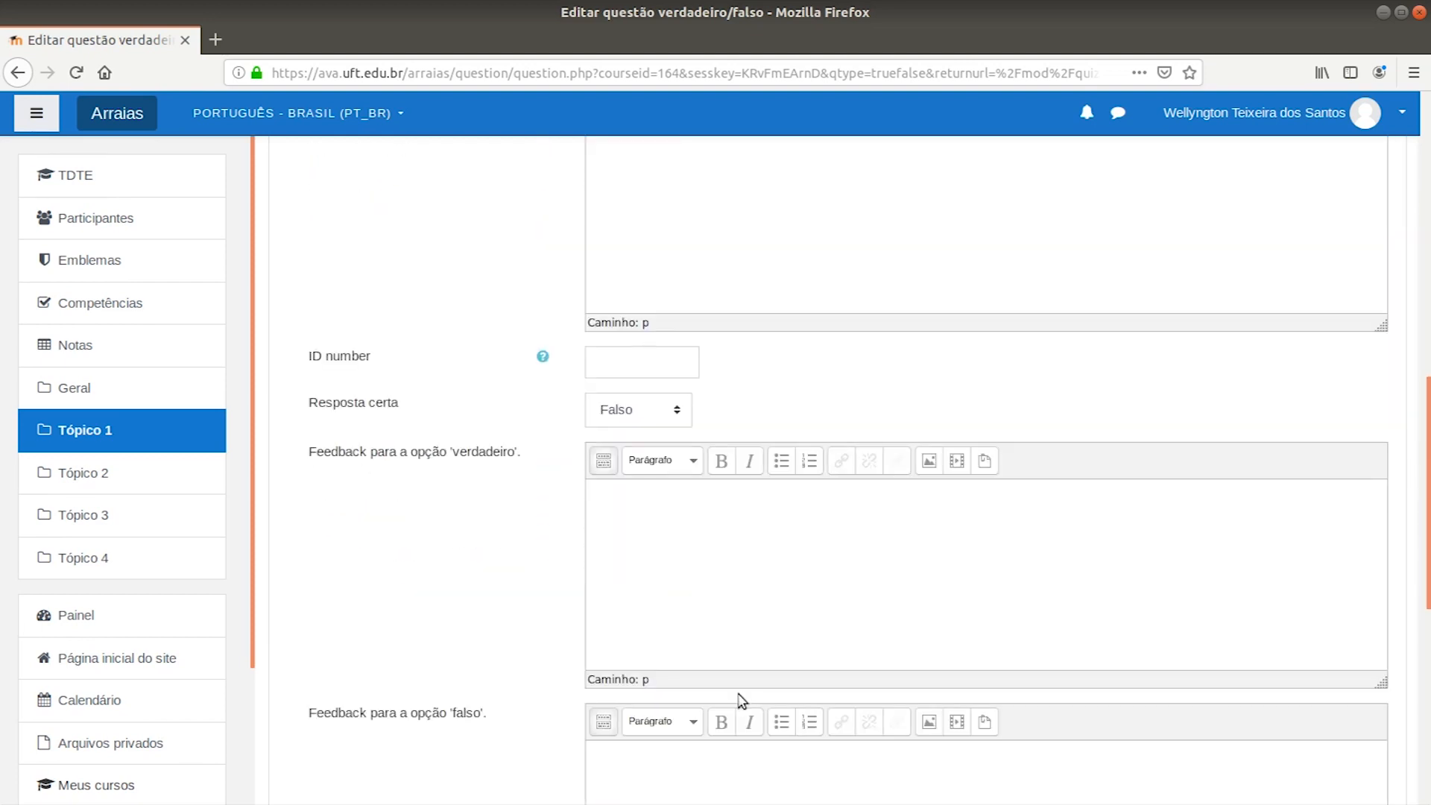
scroll(742, 700, down, 2)
scroll(737, 696, up, 1)
click(673, 311)
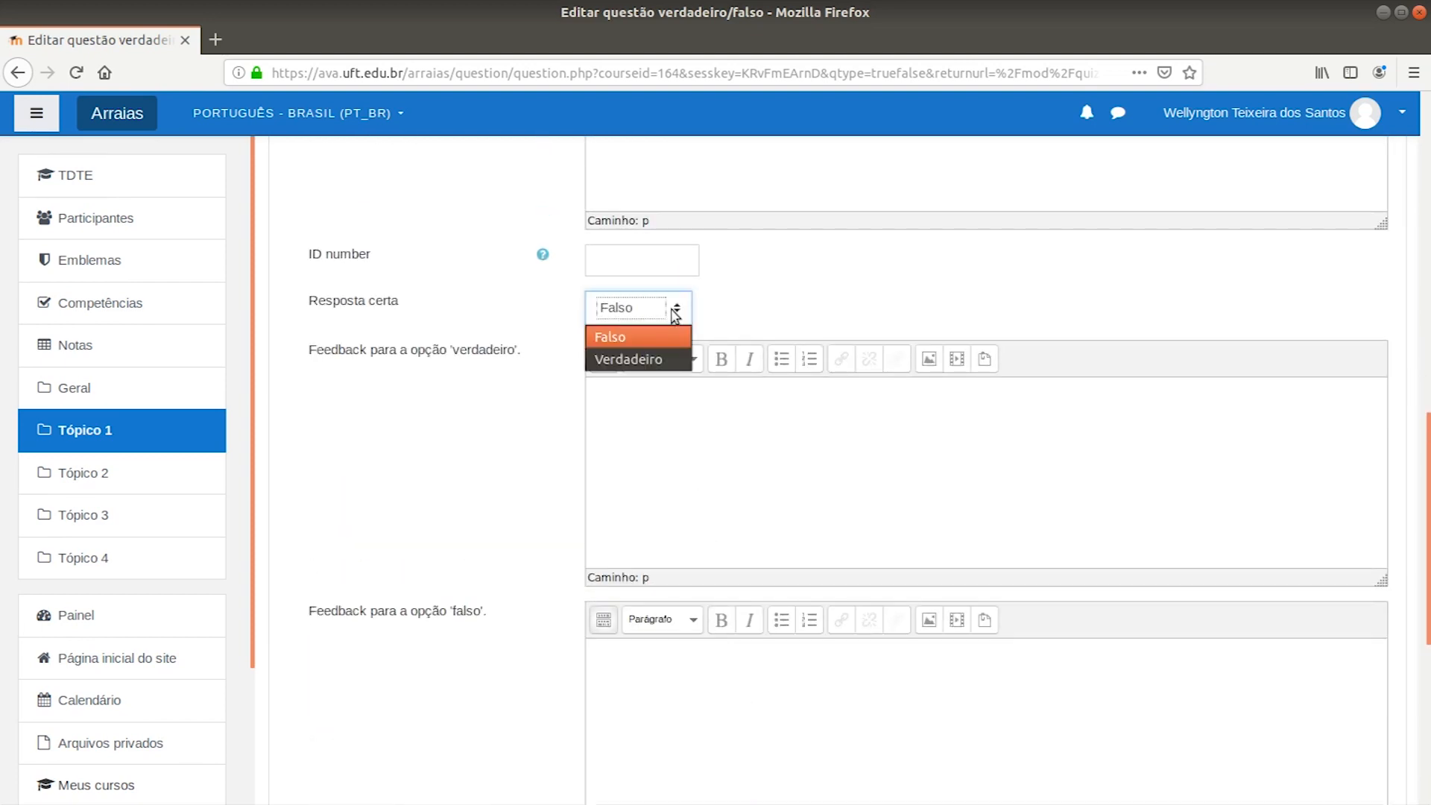
click(647, 362)
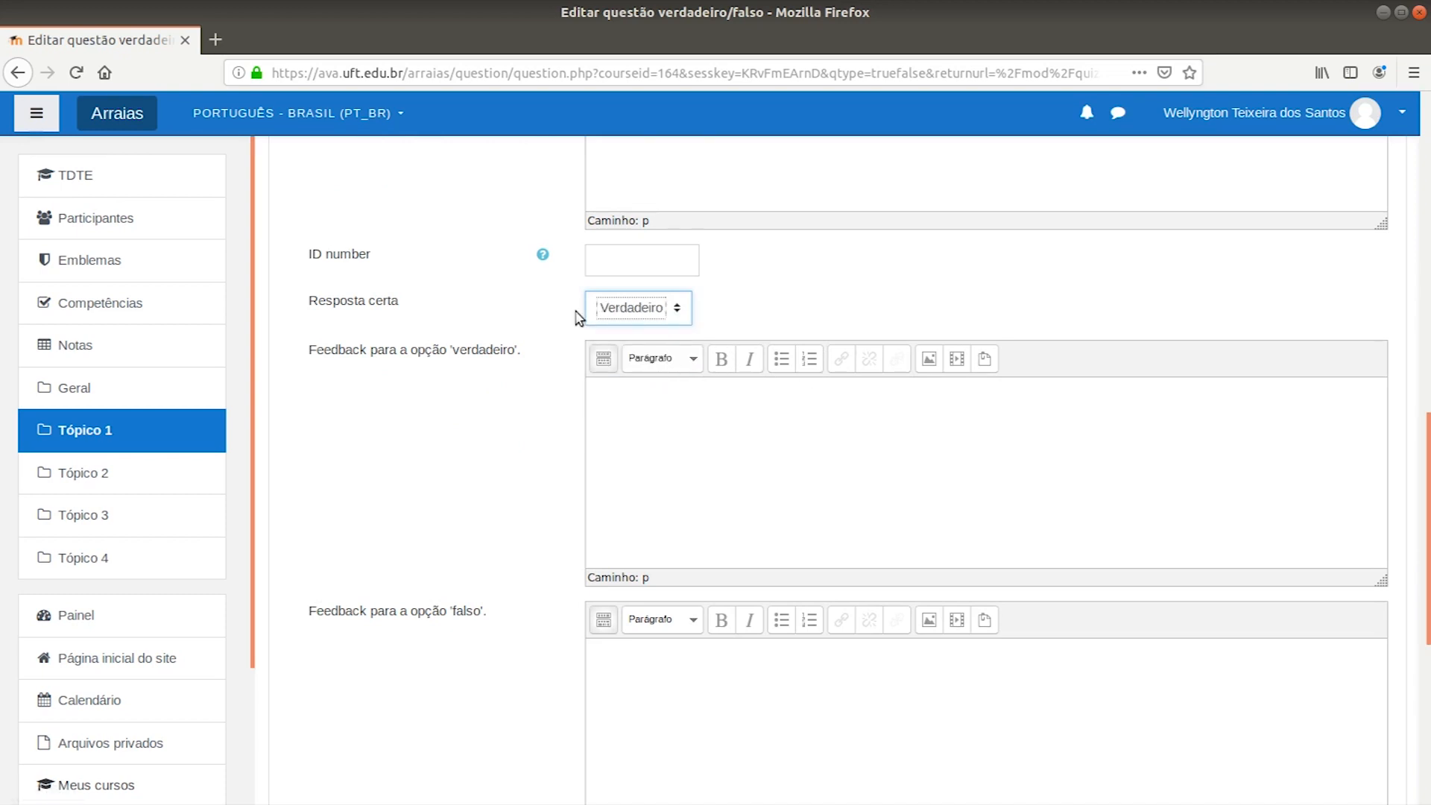
click(675, 310)
click(637, 361)
Leave both feedback fields empty and save the true/false question Q2B2 to the questionnaire
scroll(810, 573, down, 3)
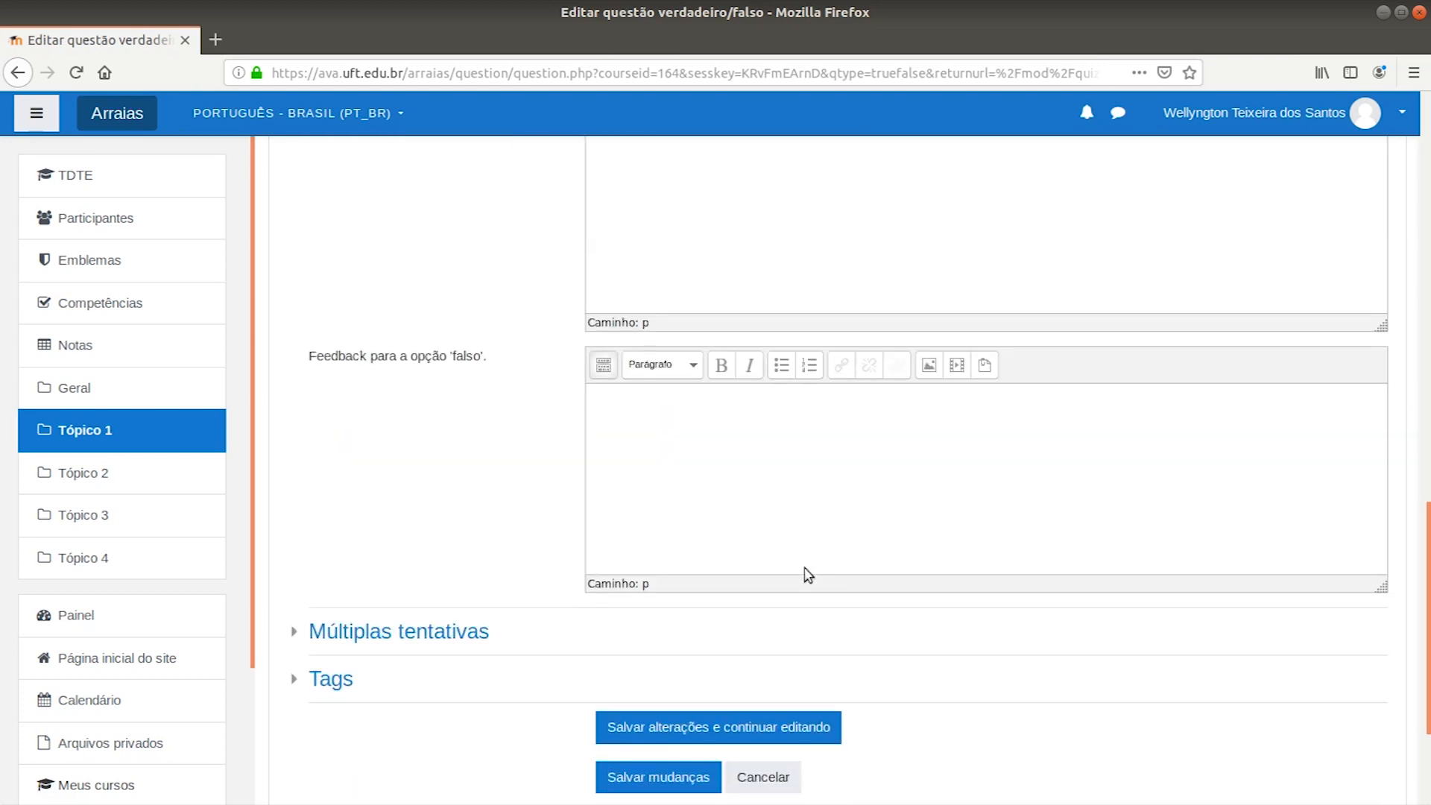
scroll(804, 569, up, 3)
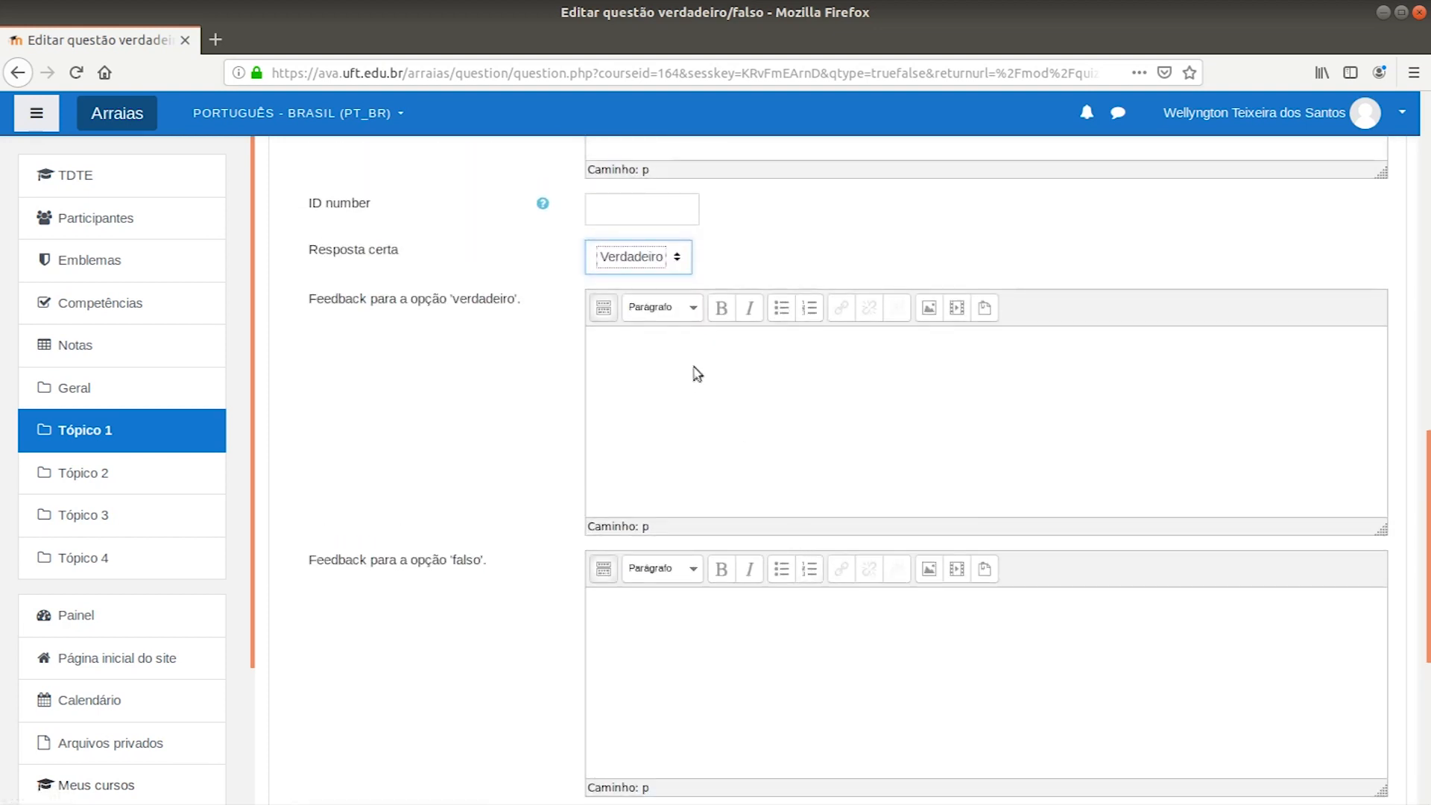
scroll(807, 574, down, 3)
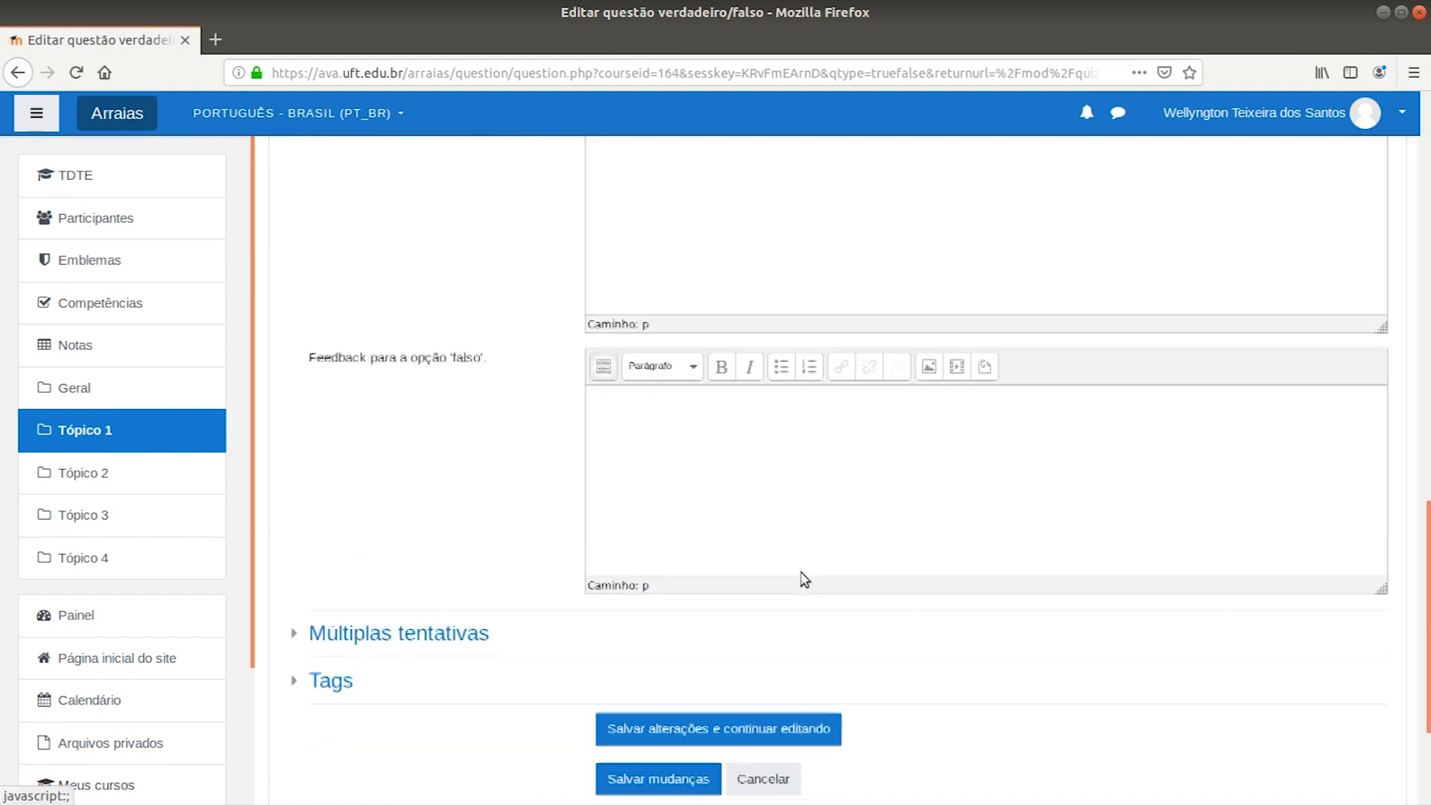
scroll(805, 580, down, 2)
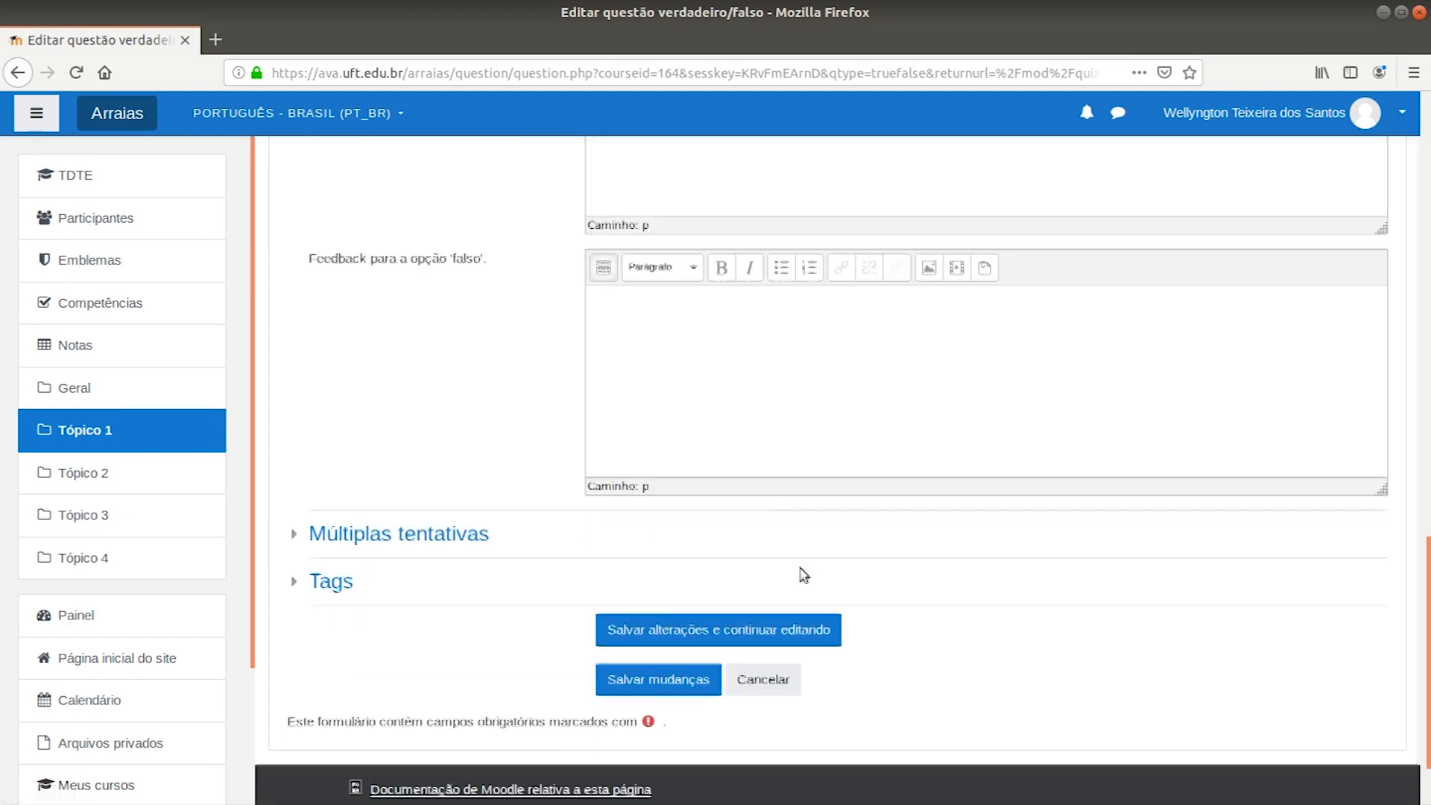
click(660, 683)
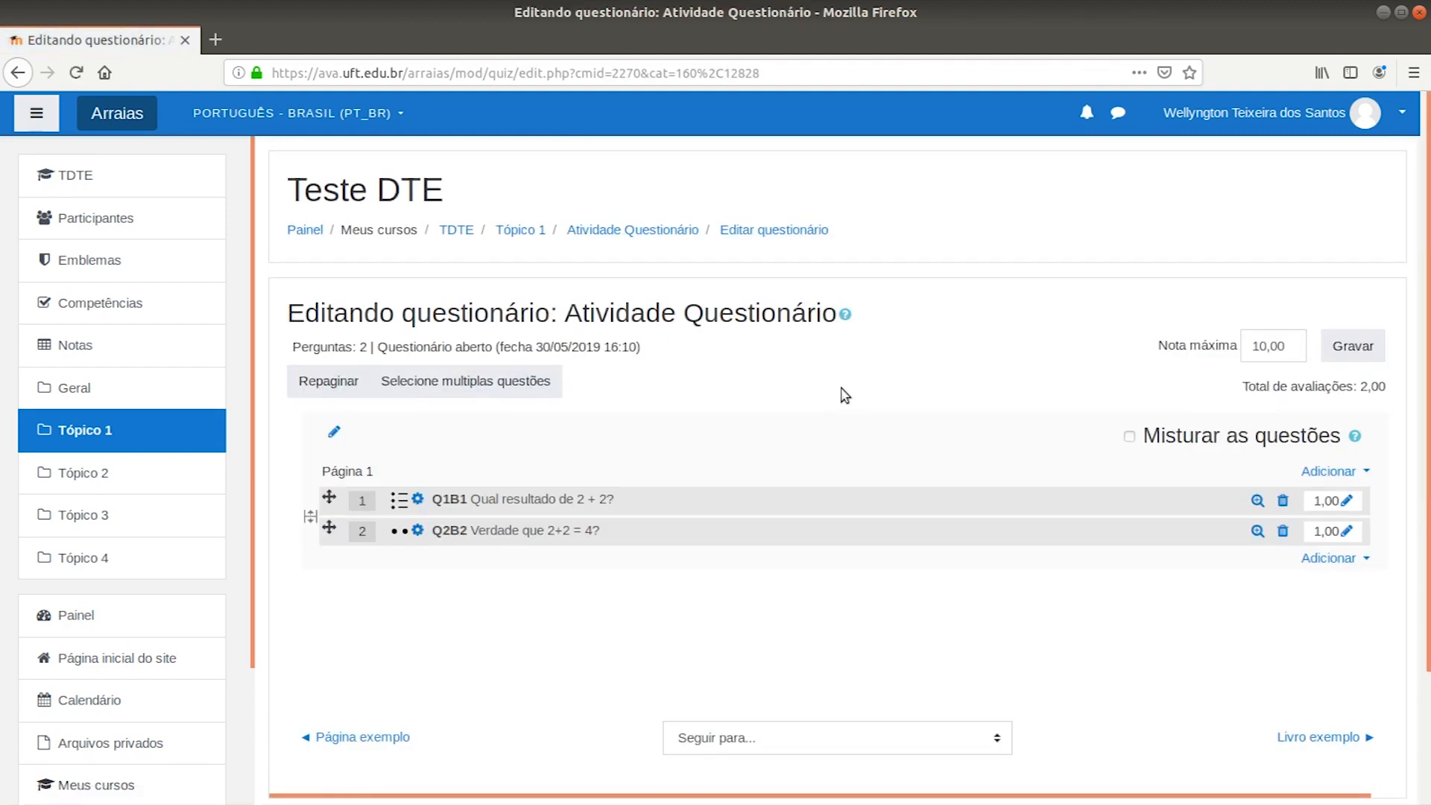
Open the preview (Visualização prévia) of Atividade Questionário, start a timed attempt and review its two questions
click(652, 237)
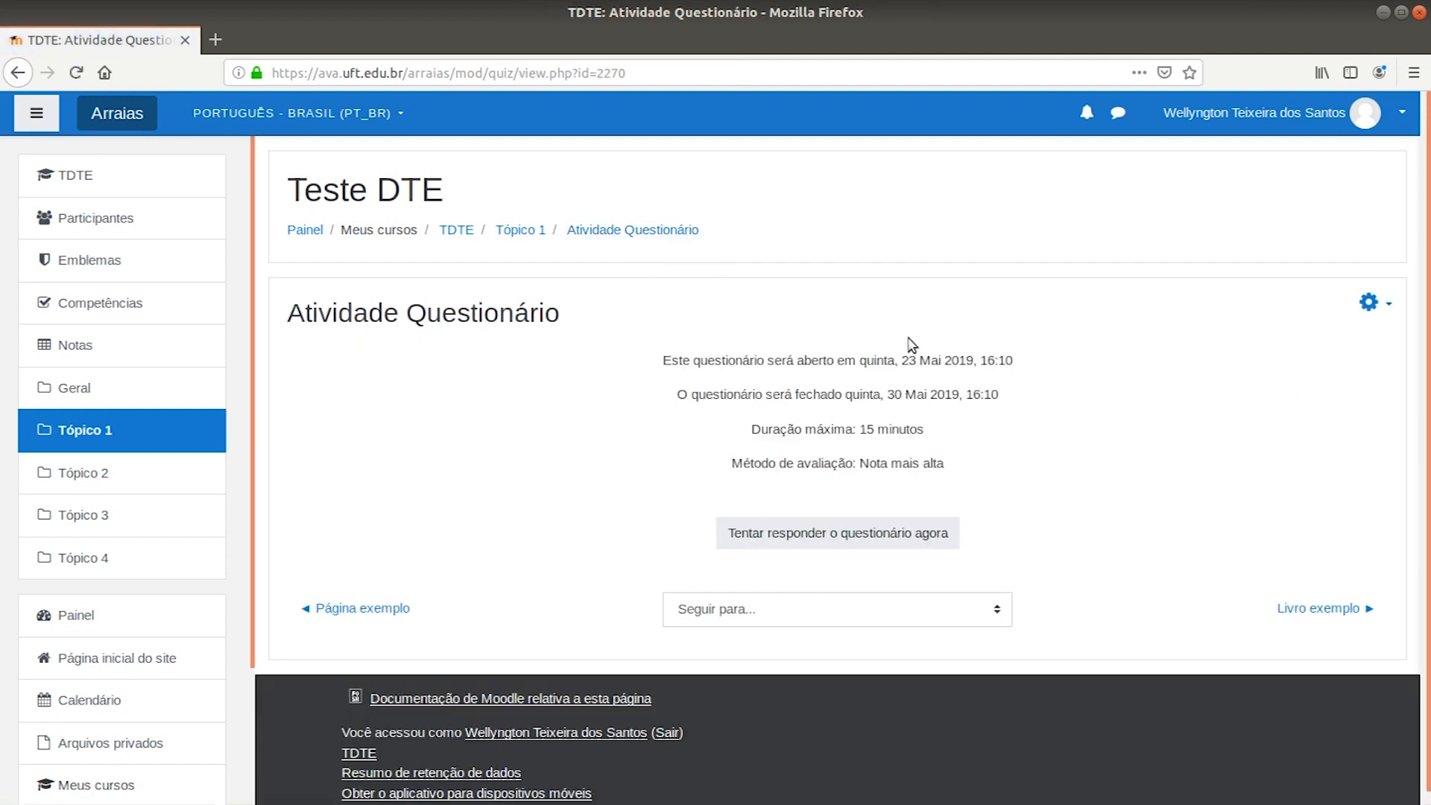
click(1372, 303)
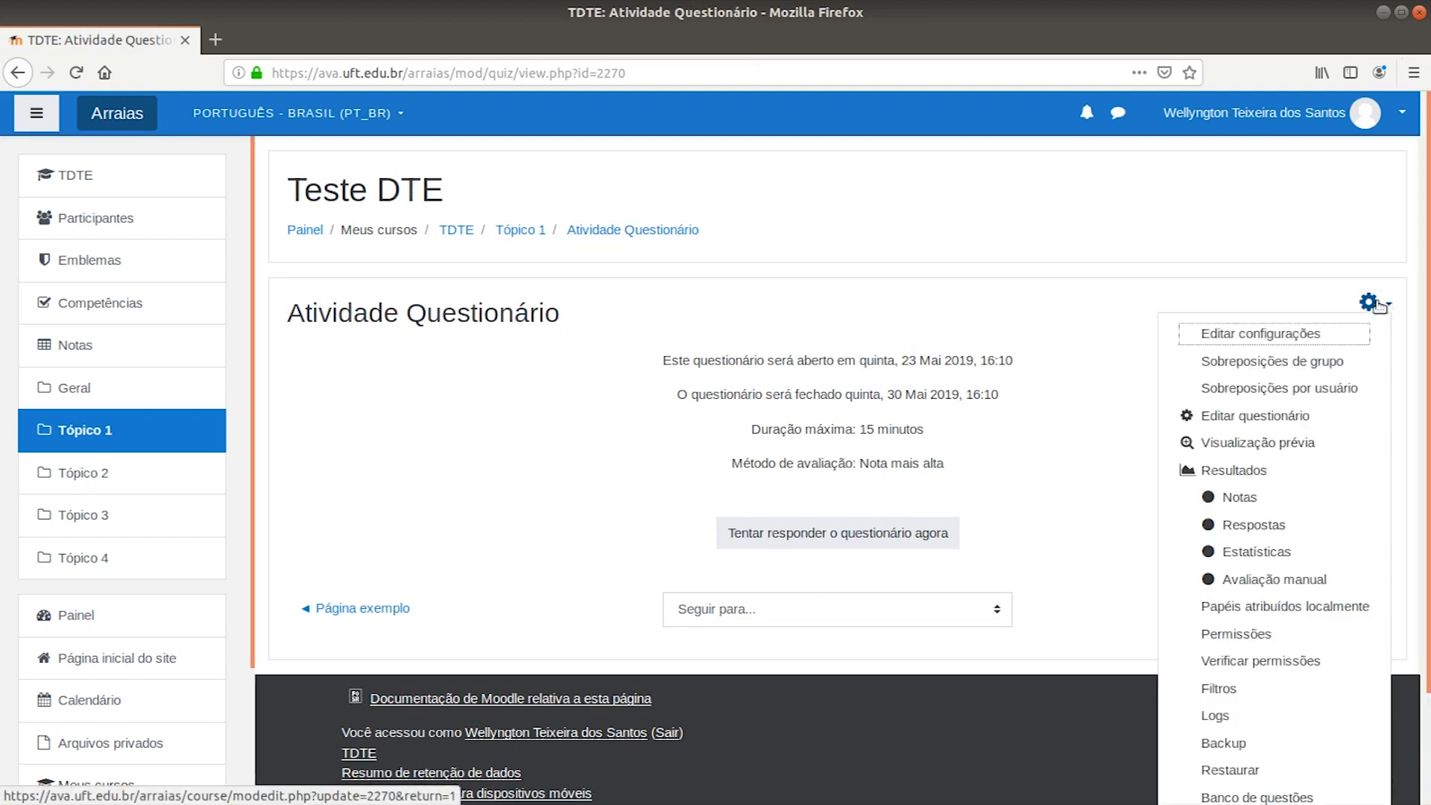
click(1265, 445)
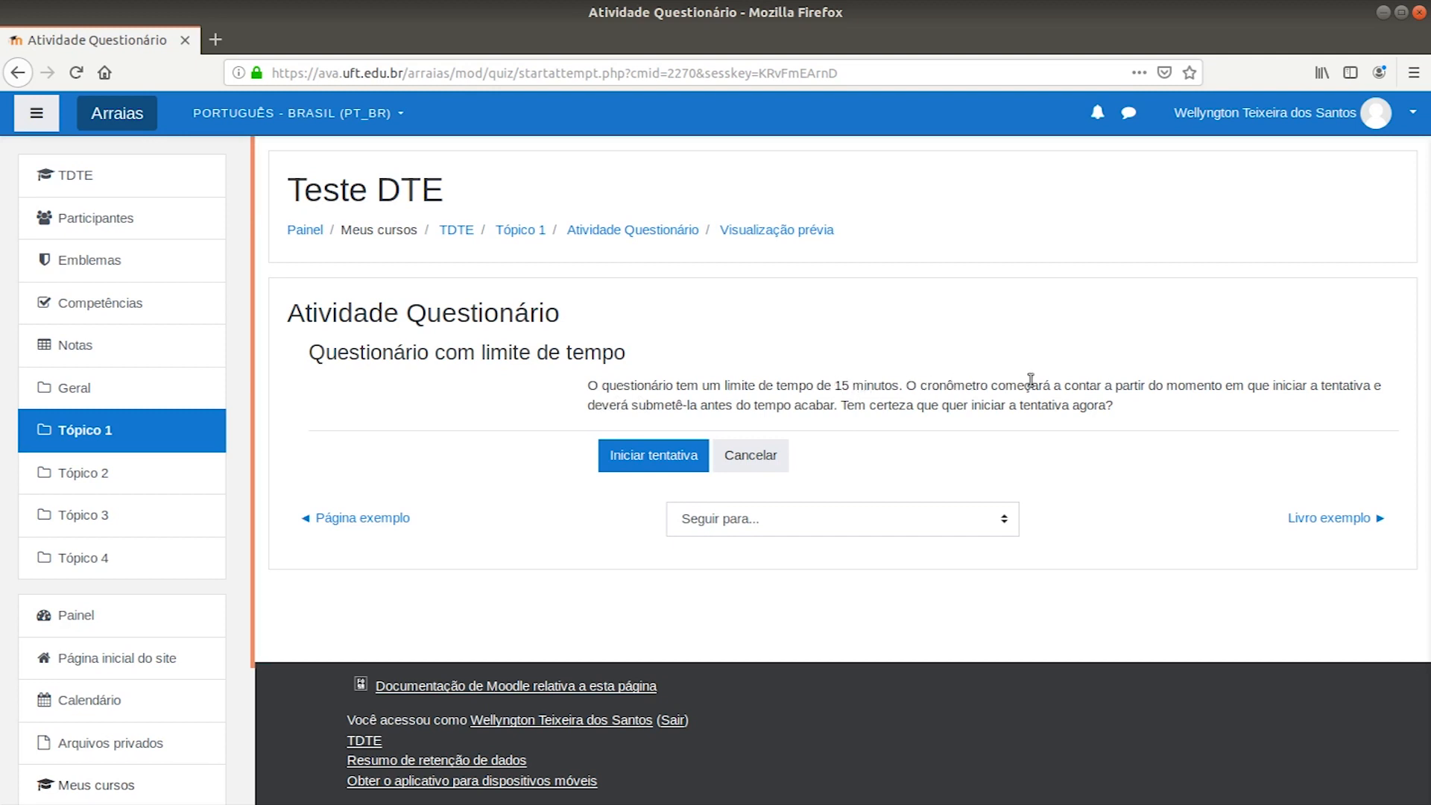
click(669, 462)
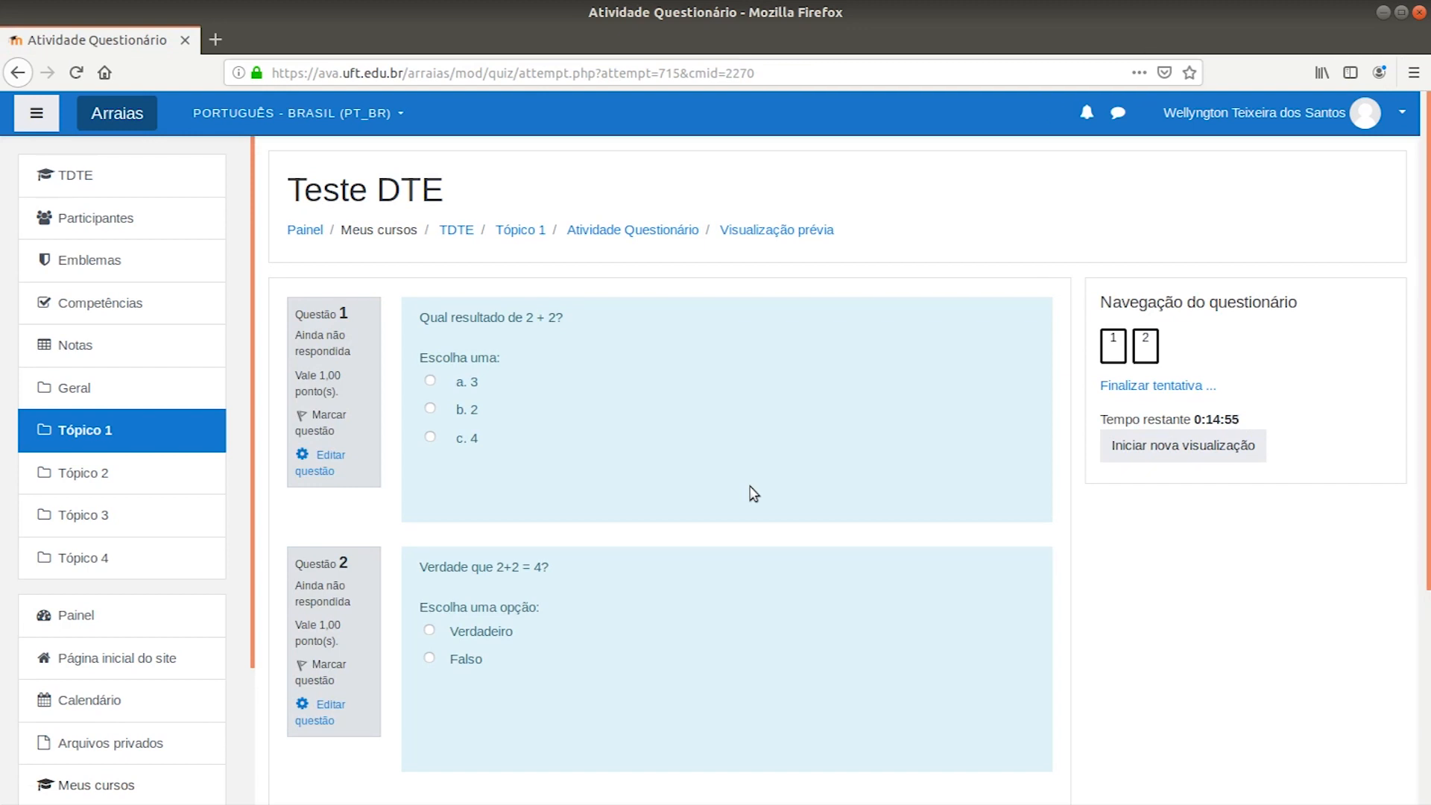
scroll(753, 493, down, 2)
scroll(753, 493, up, 2)
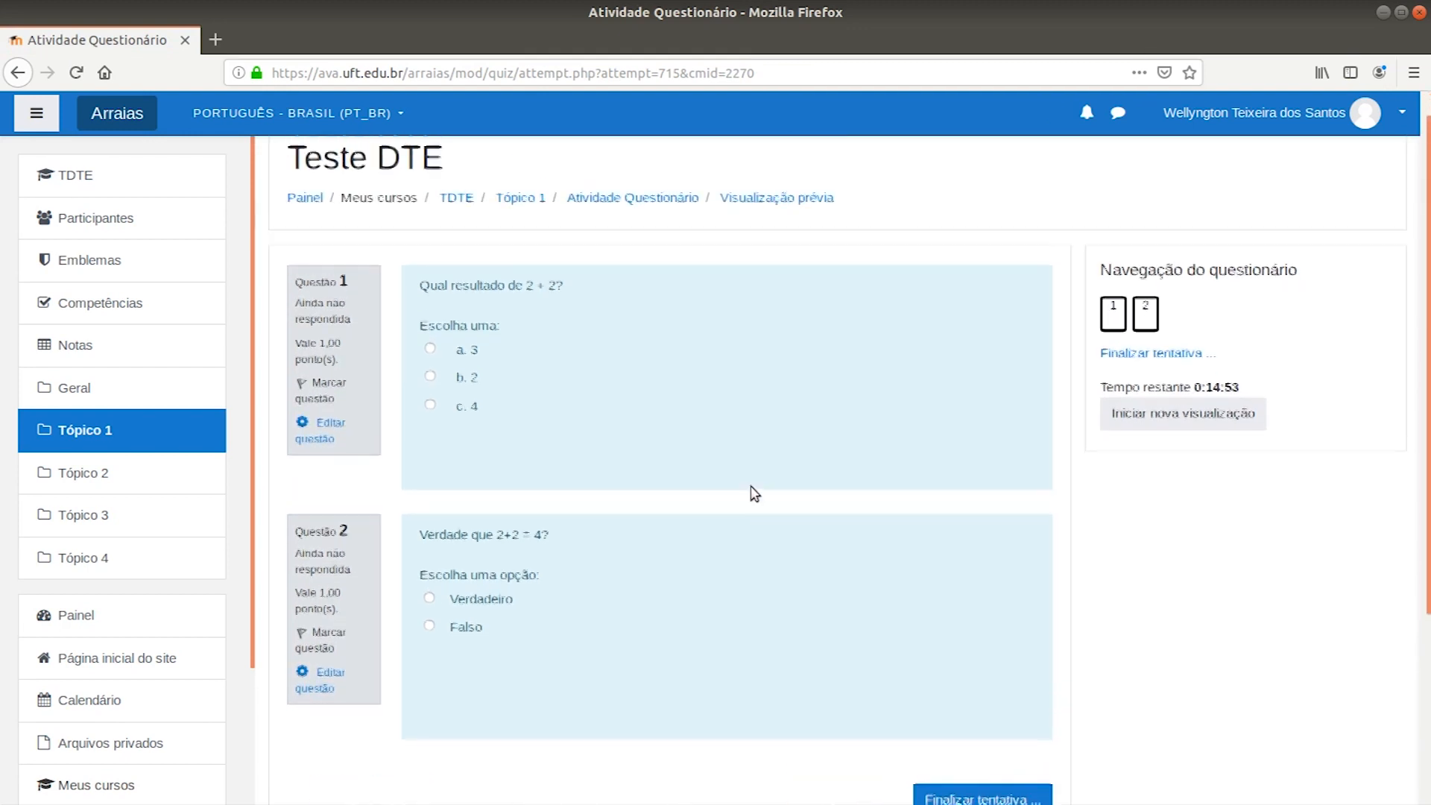
scroll(753, 494, down, 2)
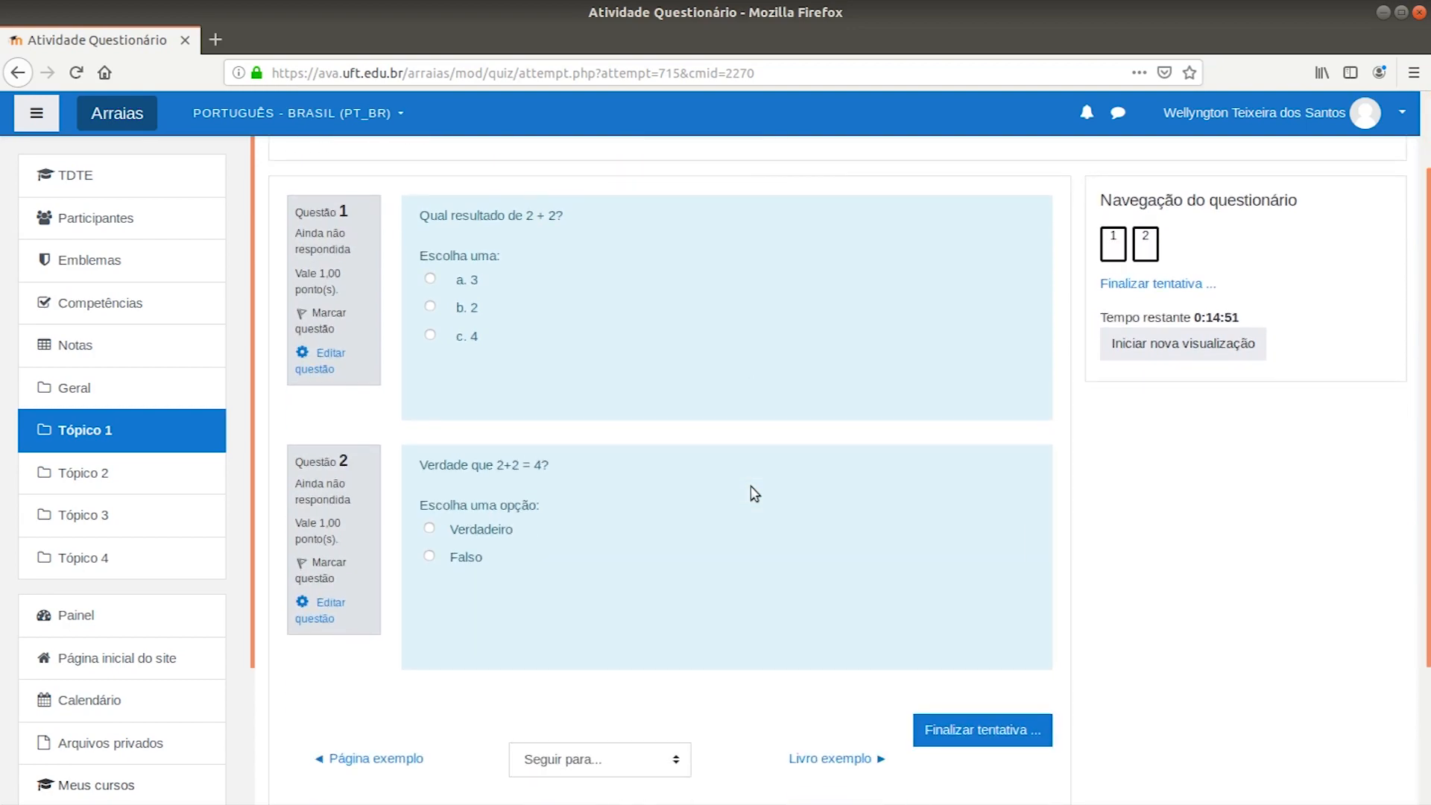